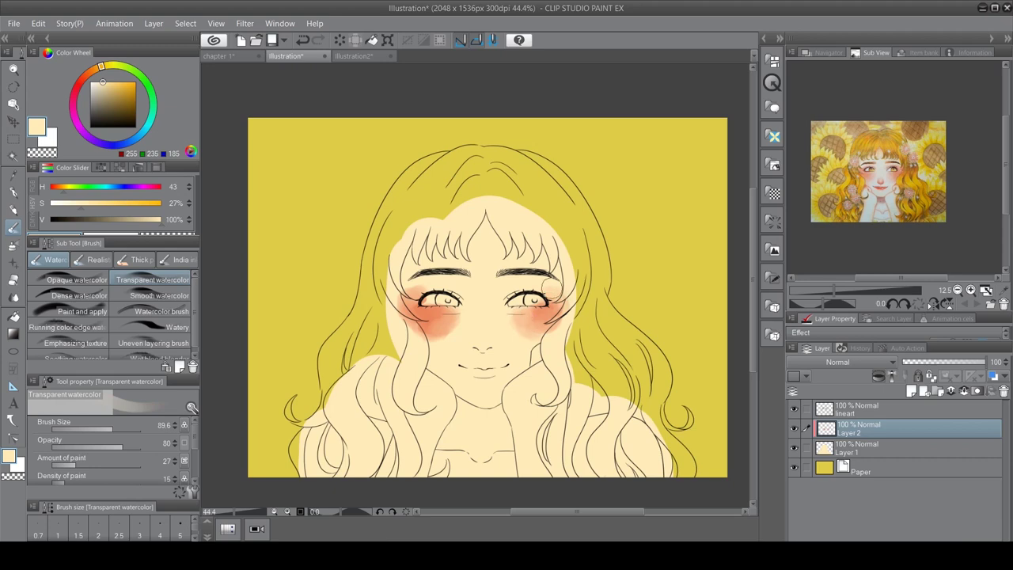
Soften the blush on the cheek with the Transparent watercolor brush, sampling the blush colour from the canvas
{"action": "left_click_drag", "start_coordinate": [423, 317], "coordinate": [443, 332]}
{"action": "left_click", "coordinate": [434, 326], "text": "alt"}
{"action": "scroll", "coordinate": [475, 341], "scroll_direction": "up", "scroll_amount": 3}
Paint the nose tip coral red (RGB 249, 110, 70) with Dense watercolor and blend it up the bridge with Transparent watercolor
{"action": "left_click_drag", "start_coordinate": [99, 203], "coordinate": [129, 203]}
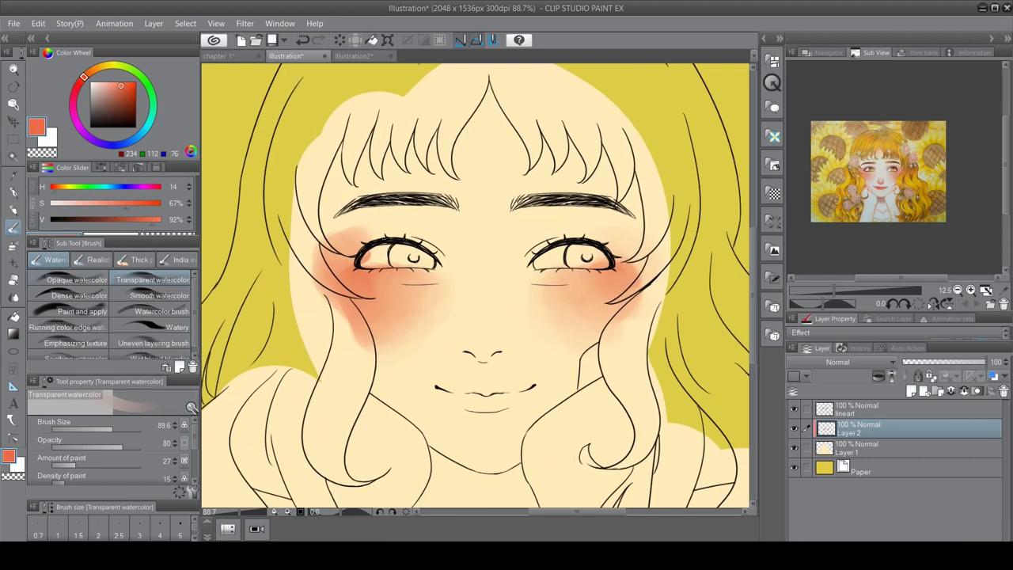
{"action": "left_click", "coordinate": [79, 295]}
{"action": "mouse_move", "coordinate": [462, 345]}
{"action": "left_mouse_down"}
{"action": "mouse_move", "coordinate": [473, 355]}
{"action": "mouse_move", "coordinate": [493, 339]}
{"action": "left_mouse_up"}
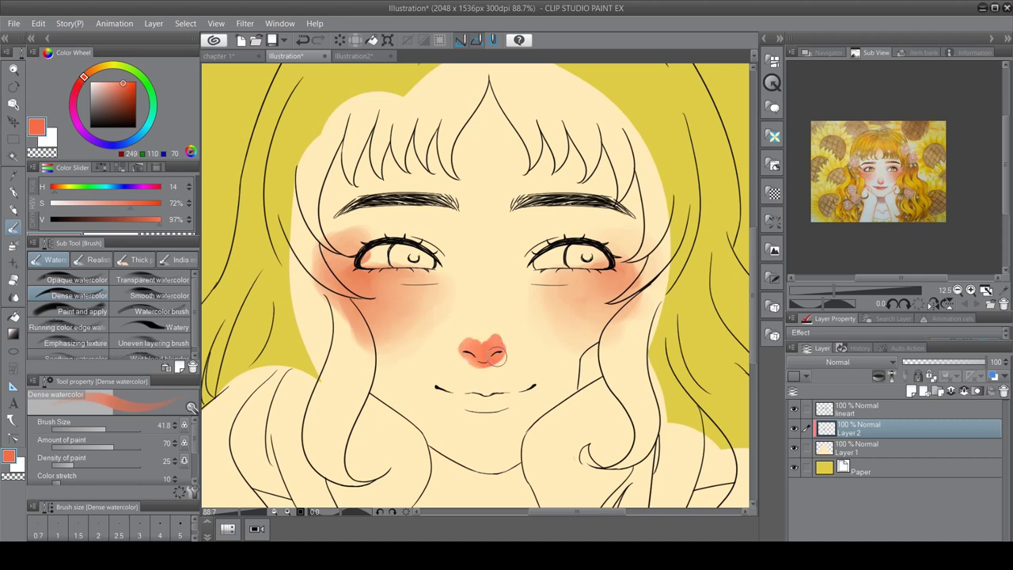
{"action": "left_click", "coordinate": [153, 279]}
{"action": "left_click", "coordinate": [473, 339], "text": "alt"}
{"action": "mouse_move", "coordinate": [474, 339]}
{"action": "left_mouse_down"}
{"action": "mouse_move", "coordinate": [492, 345]}
{"action": "mouse_move", "coordinate": [475, 333]}
{"action": "mouse_move", "coordinate": [498, 336]}
{"action": "mouse_move", "coordinate": [465, 323]}
{"action": "left_mouse_up"}
{"action": "left_click", "coordinate": [465, 354], "text": "alt"}
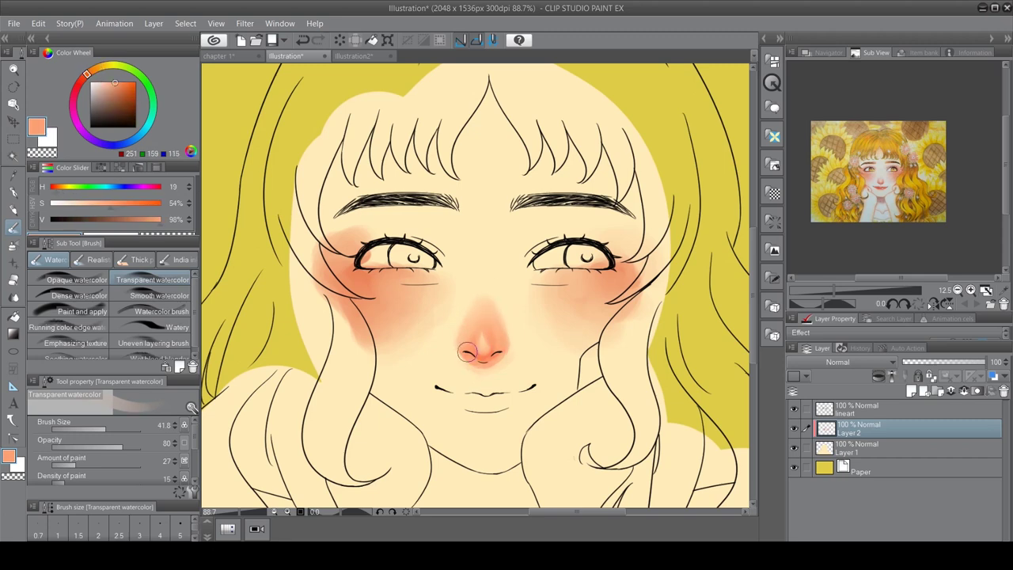
Deepen the blush around the outer eye corners with sampled orange tones in Dense watercolor, and blend it softly into the cheeks
{"action": "left_click", "coordinate": [443, 278], "text": "alt"}
{"action": "left_click_drag", "start_coordinate": [442, 283], "coordinate": [420, 248]}
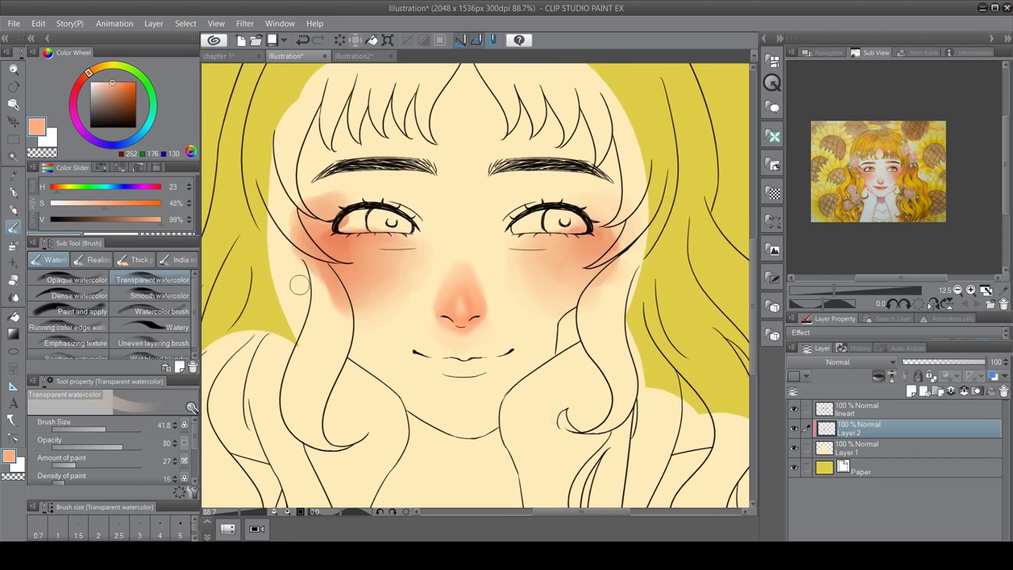
{"action": "left_click", "coordinate": [565, 239], "text": "alt"}
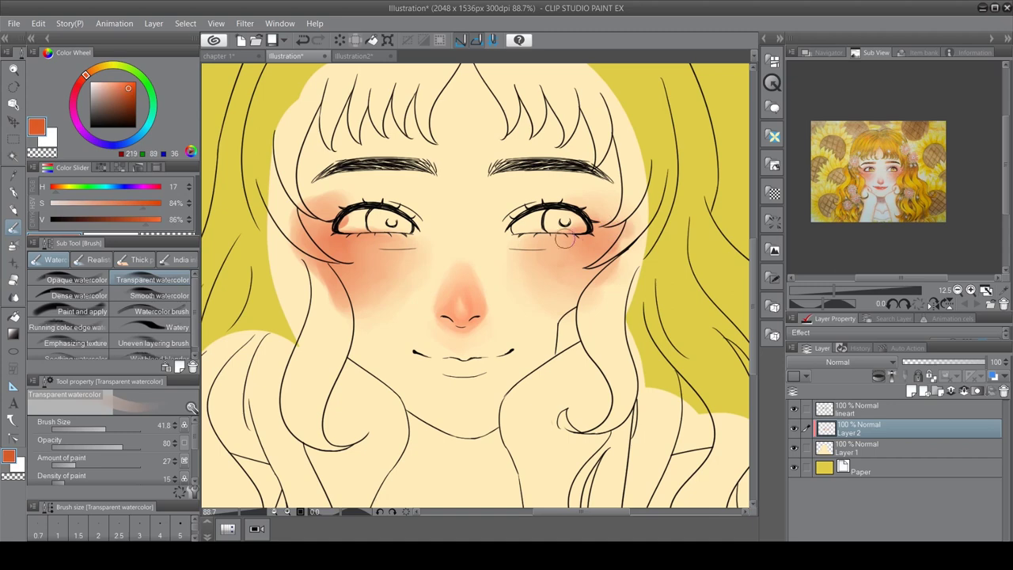
{"action": "left_click", "coordinate": [586, 247], "text": "alt"}
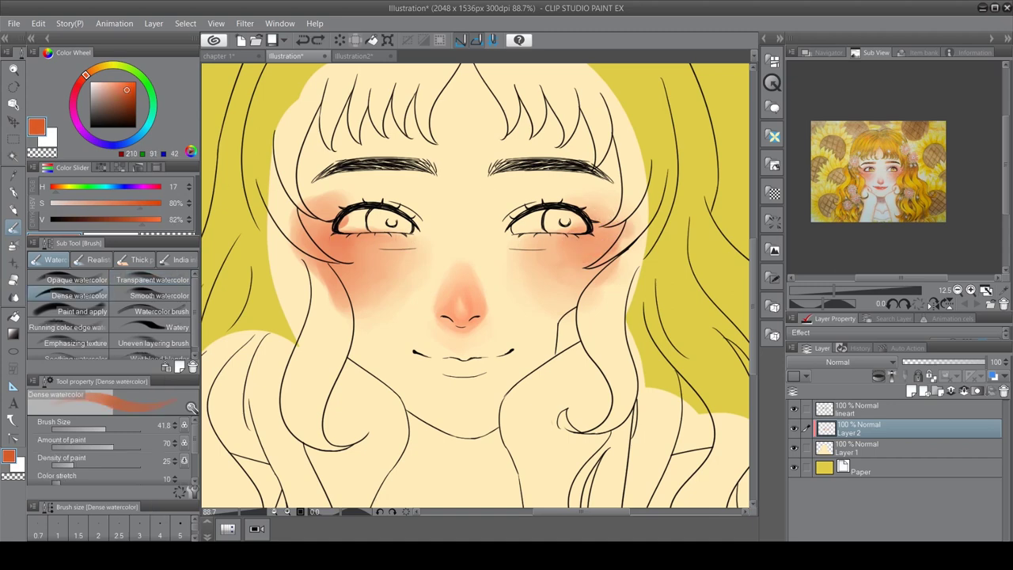
{"action": "left_click_drag", "start_coordinate": [571, 252], "coordinate": [623, 227]}
{"action": "left_click", "coordinate": [564, 238], "text": "alt"}
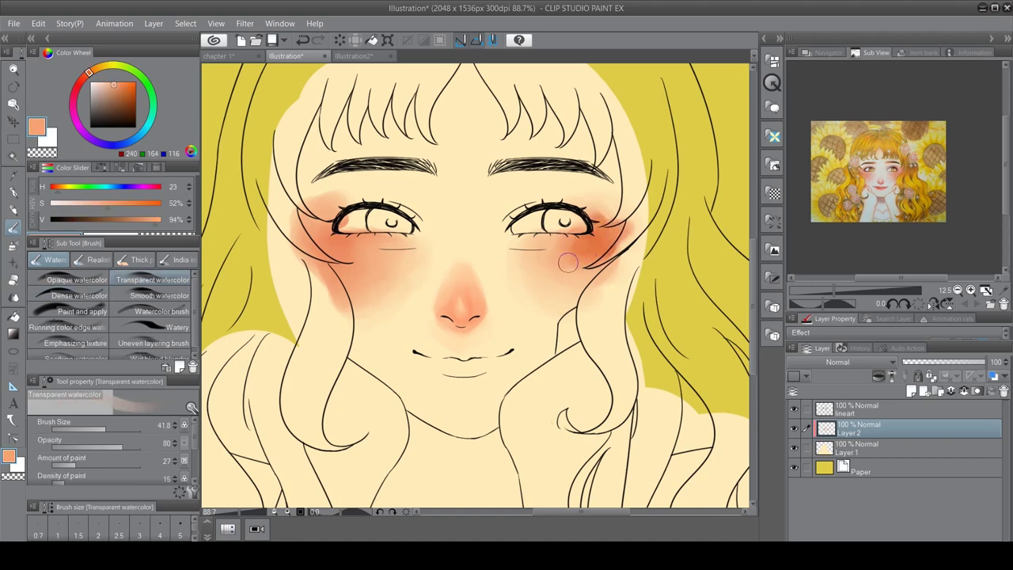
{"action": "left_click", "coordinate": [598, 241], "text": "alt"}
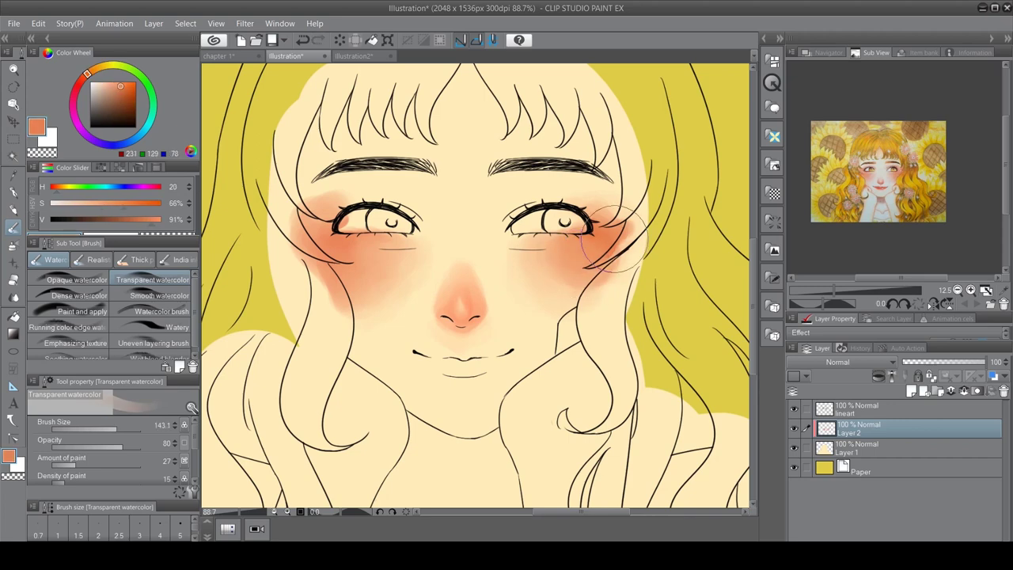
{"action": "key", "text": "j"}
{"action": "left_click_drag", "start_coordinate": [521, 247], "coordinate": [605, 208]}
Paint the lips dark red (RGB 198, 58, 26) with a 14.6 Dense watercolor brush and soften them with Transparent watercolor
{"action": "key", "text": "bracketleft"}
{"action": "key", "text": "bracketleft"}
{"action": "key", "text": "bracketleft"}
{"action": "scroll", "coordinate": [490, 297], "scroll_direction": "up", "scroll_amount": 3}
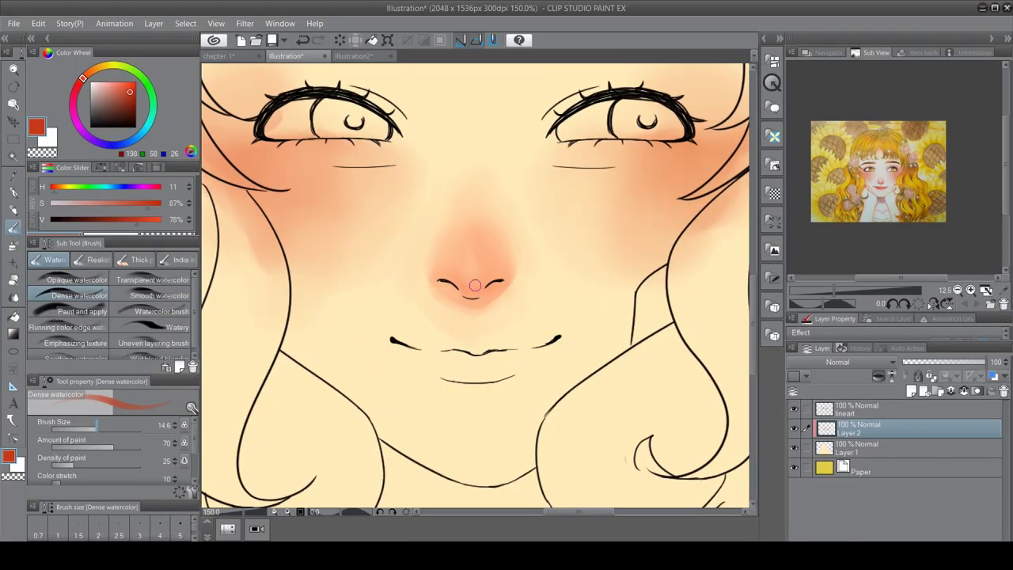
{"action": "mouse_move", "coordinate": [439, 354]}
{"action": "left_mouse_down"}
{"action": "mouse_move", "coordinate": [504, 357]}
{"action": "mouse_move", "coordinate": [409, 351]}
{"action": "mouse_move", "coordinate": [543, 347]}
{"action": "left_mouse_up"}
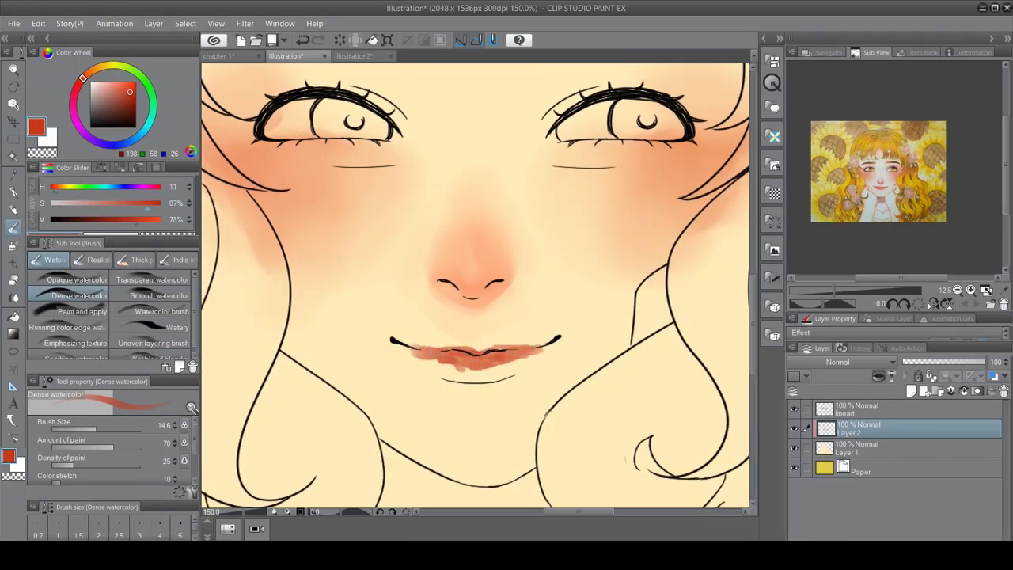
{"action": "left_click", "coordinate": [153, 280]}
{"action": "mouse_move", "coordinate": [420, 348]}
{"action": "left_mouse_down"}
{"action": "mouse_move", "coordinate": [492, 364]}
{"action": "mouse_move", "coordinate": [467, 377]}
{"action": "mouse_move", "coordinate": [535, 360]}
{"action": "mouse_move", "coordinate": [500, 334]}
{"action": "left_mouse_up"}
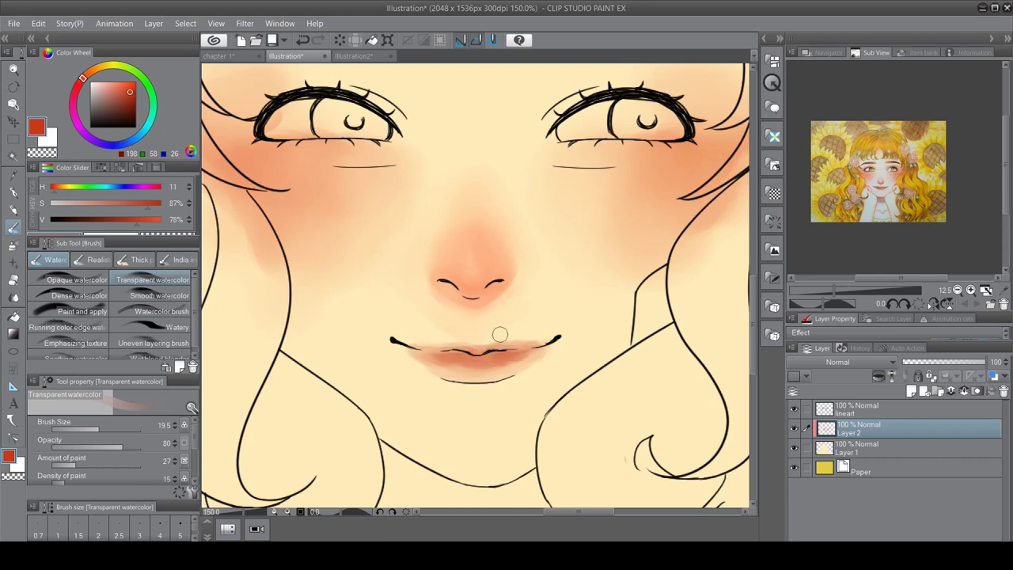
Smooth the lip colour into the surrounding skin with the Blend tool
{"action": "left_click", "coordinate": [475, 352], "text": "alt"}
{"action": "key", "text": "e"}
{"action": "key", "text": "j"}
{"action": "mouse_move", "coordinate": [427, 352]}
{"action": "left_mouse_down"}
{"action": "mouse_move", "coordinate": [402, 366]}
{"action": "mouse_move", "coordinate": [506, 353]}
{"action": "mouse_move", "coordinate": [480, 346]}
{"action": "mouse_move", "coordinate": [530, 348]}
{"action": "left_mouse_up"}
Fill the lips with a brighter red (RGB 219, 55, 28) and soften the colour with Transparent watercolor
{"action": "key", "text": "p"}
{"action": "left_click_drag", "start_coordinate": [386, 365], "coordinate": [389, 372]}
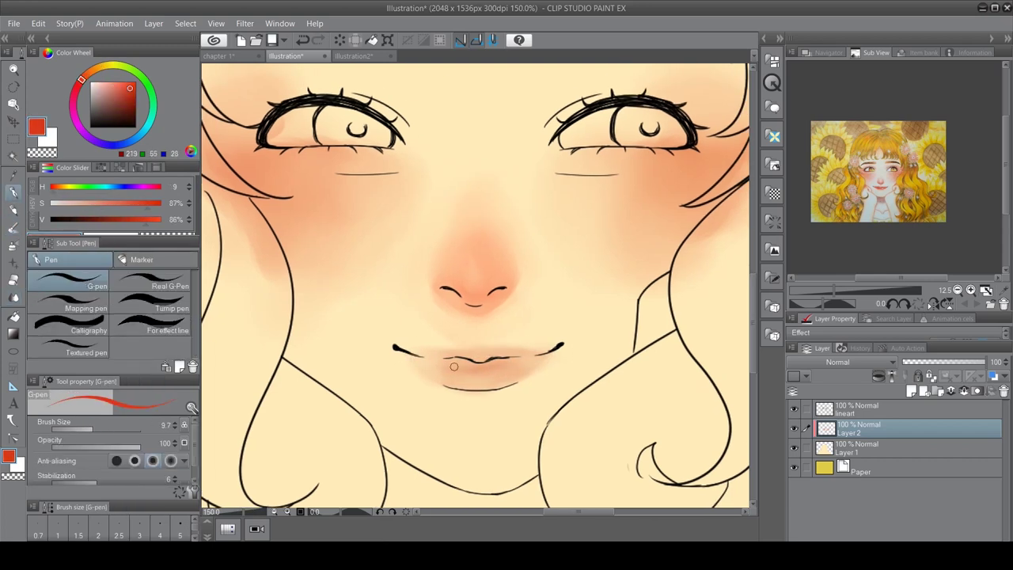
{"action": "left_click_drag", "start_coordinate": [497, 360], "coordinate": [513, 361]}
{"action": "key", "text": "b"}
{"action": "left_click_drag", "start_coordinate": [439, 360], "coordinate": [526, 366]}
{"action": "mouse_move", "coordinate": [459, 374]}
{"action": "left_mouse_down"}
{"action": "mouse_move", "coordinate": [513, 377]}
{"action": "mouse_move", "coordinate": [539, 353]}
{"action": "left_mouse_up"}
{"action": "key", "text": "b"}
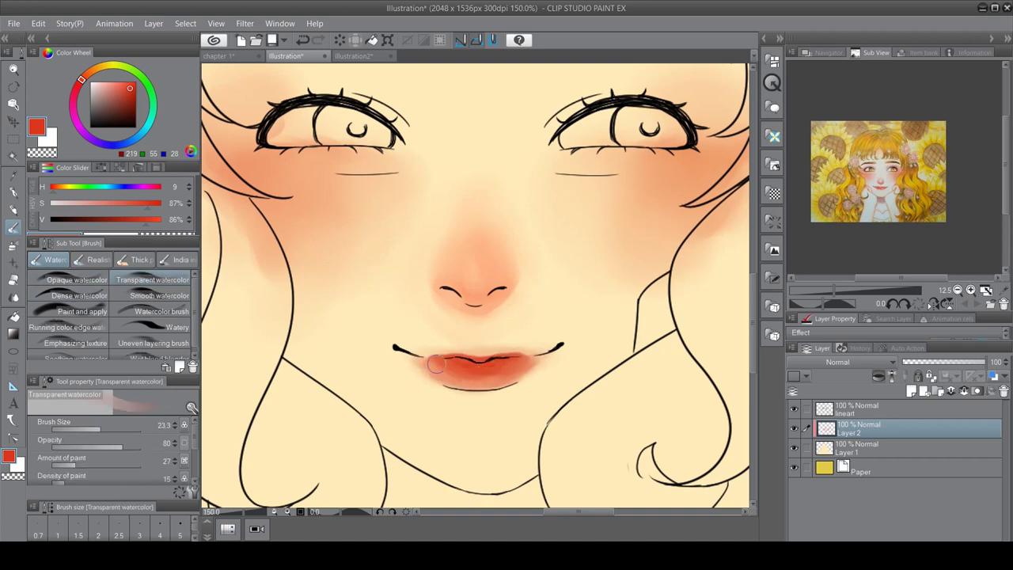
Blend the lip edges and rework the lower lip with sampled lip reds in Transparent watercolor
{"action": "key", "text": "j"}
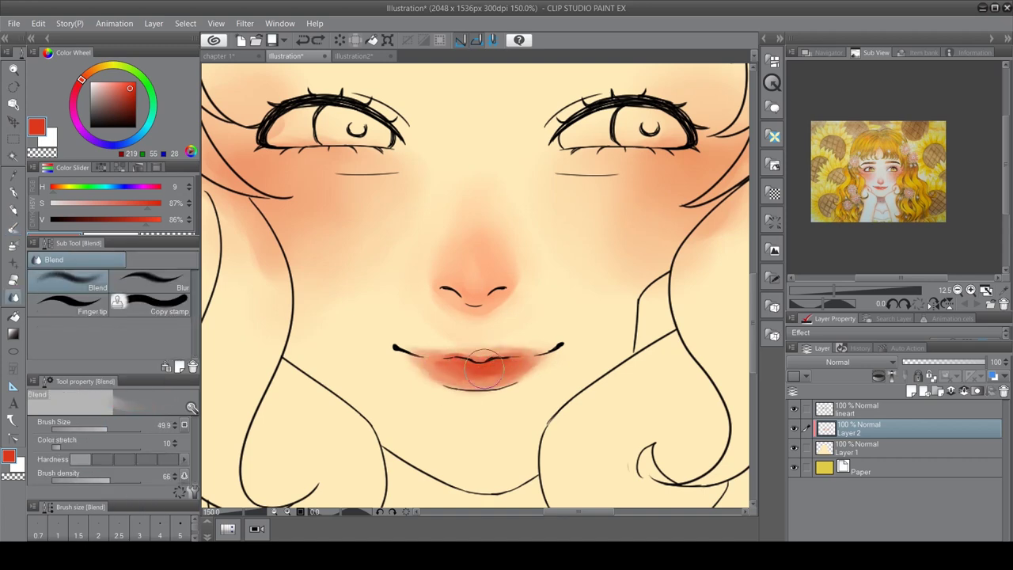
{"action": "key", "text": "b"}
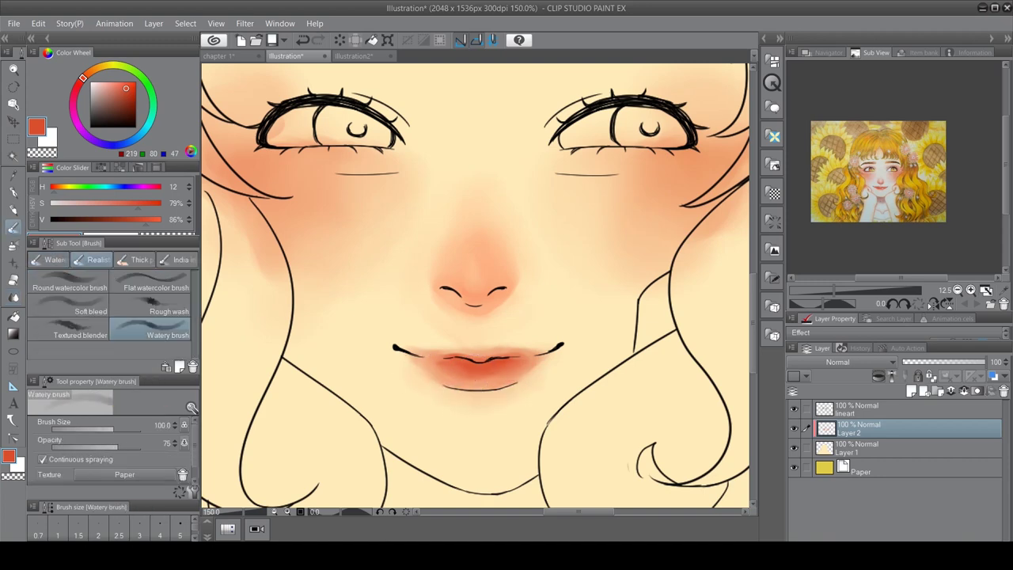
{"action": "left_click", "coordinate": [432, 356], "text": "alt"}
{"action": "left_click_drag", "start_coordinate": [467, 369], "coordinate": [469, 382]}
{"action": "left_click", "coordinate": [414, 357], "text": "alt"}
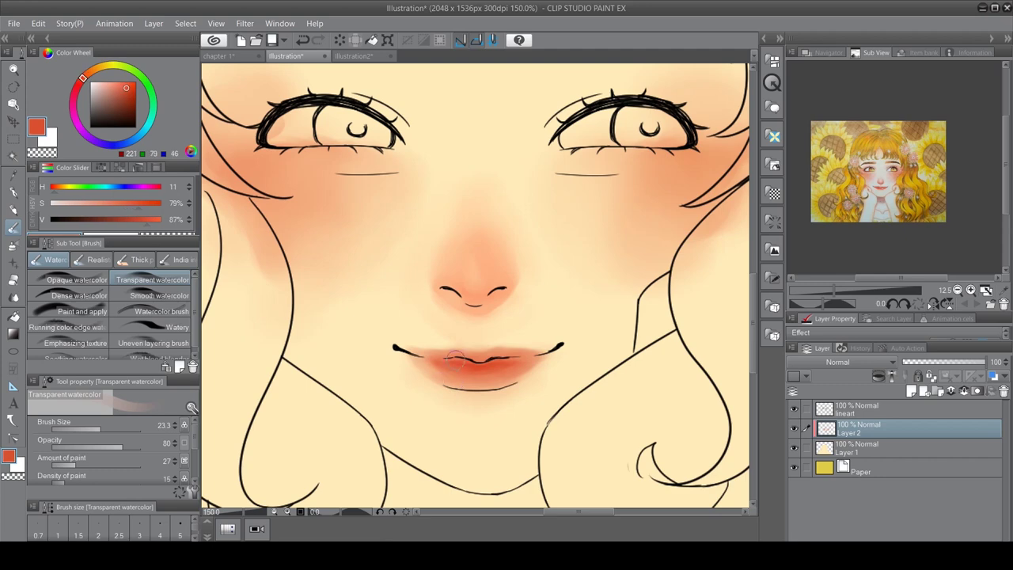
Define the upper lip and mouth line in deeper reds with a 9.7 Dense watercolor brush at paint density 60
{"action": "left_click", "coordinate": [79, 296]}
{"action": "left_click", "coordinate": [467, 360], "text": "alt"}
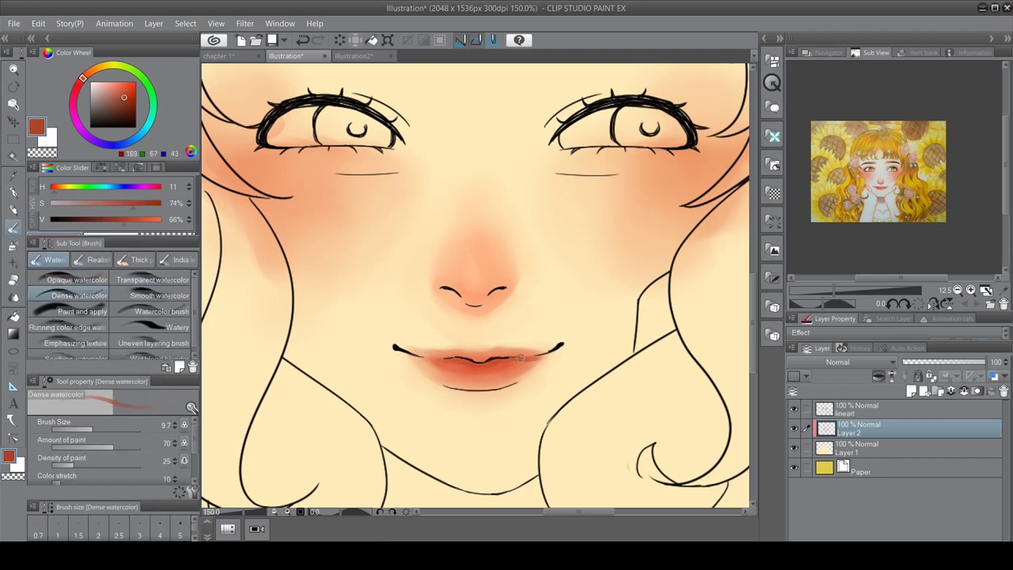
{"action": "left_click", "coordinate": [453, 360], "text": "alt"}
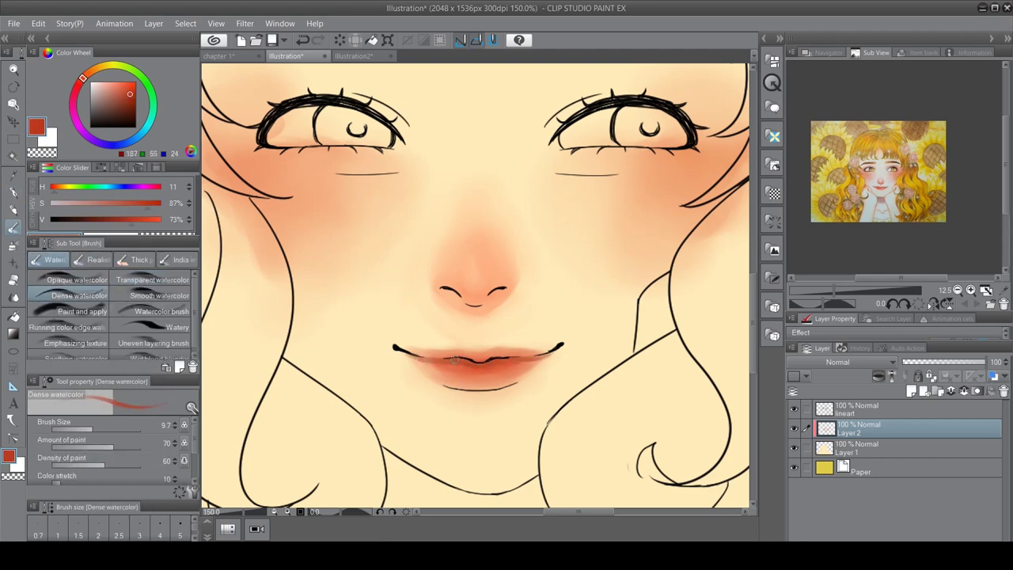
{"action": "left_click", "coordinate": [453, 360], "text": "alt"}
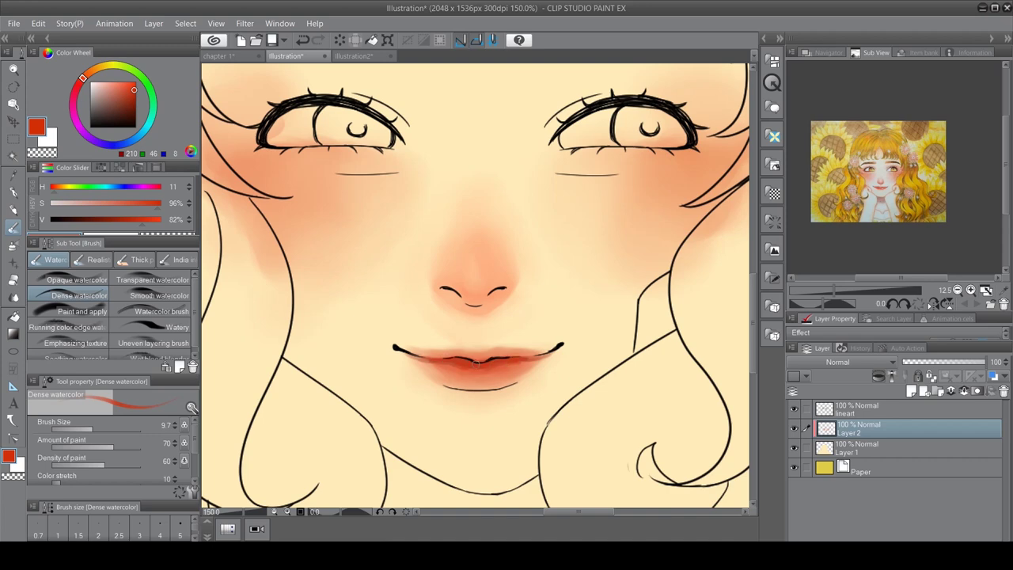
{"action": "scroll", "coordinate": [471, 404], "scroll_direction": "up", "scroll_amount": 1}
{"action": "left_click", "coordinate": [153, 279]}
{"action": "key", "text": "ctrl+z"}
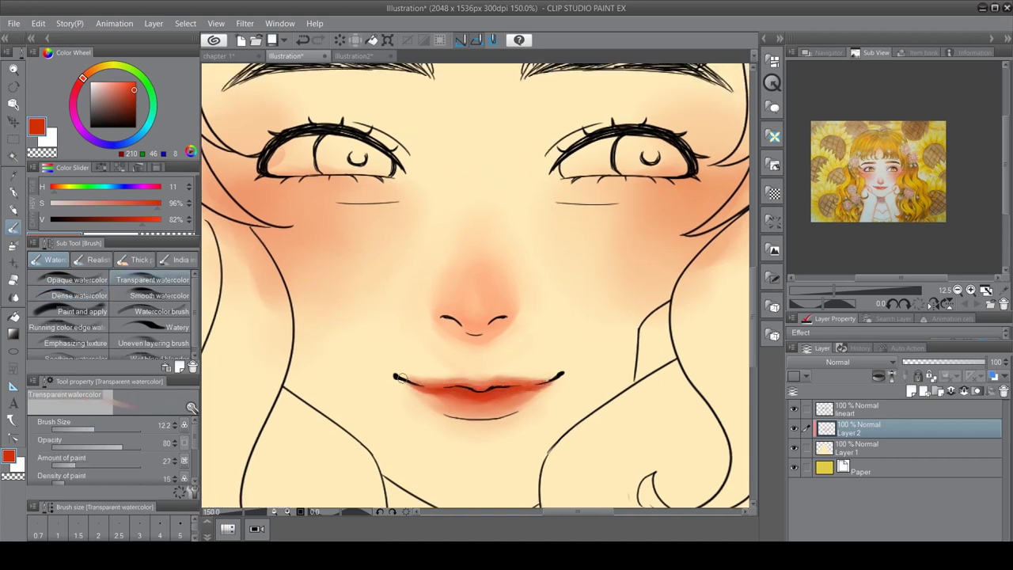
Add a new layer above the blush layer and fill both irises yellow (RGB 255, 199, 9) with the G-pen
{"action": "scroll", "coordinate": [563, 82], "scroll_direction": "down", "scroll_amount": 3}
{"action": "key", "text": "ctrl+shift+n"}
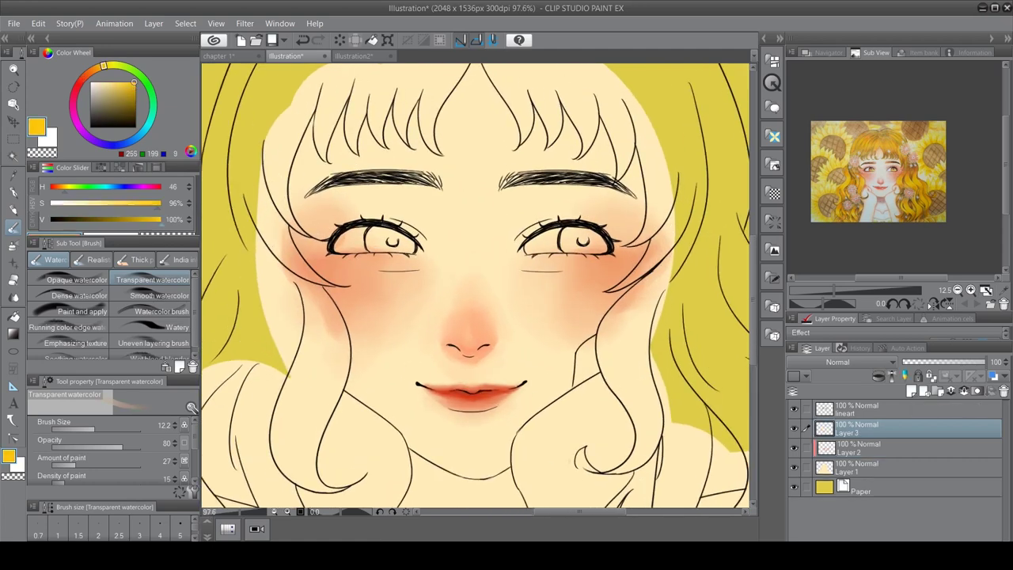
{"action": "key", "text": "p"}
{"action": "left_click_drag", "start_coordinate": [563, 237], "coordinate": [605, 244]}
{"action": "left_click_drag", "start_coordinate": [475, 285], "coordinate": [491, 285]}
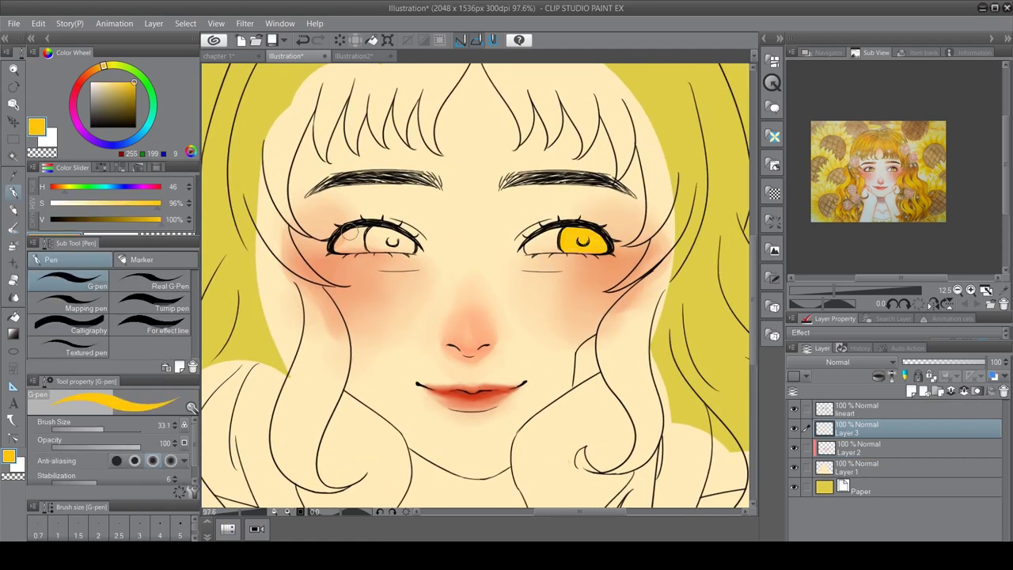
Shade the upper irises orange (RGB 228, 79, 0) on a new clipped layer and soften the shading with Transparent watercolor
{"action": "key", "text": "ctrl+shift+n"}
{"action": "left_click", "coordinate": [89, 73]}
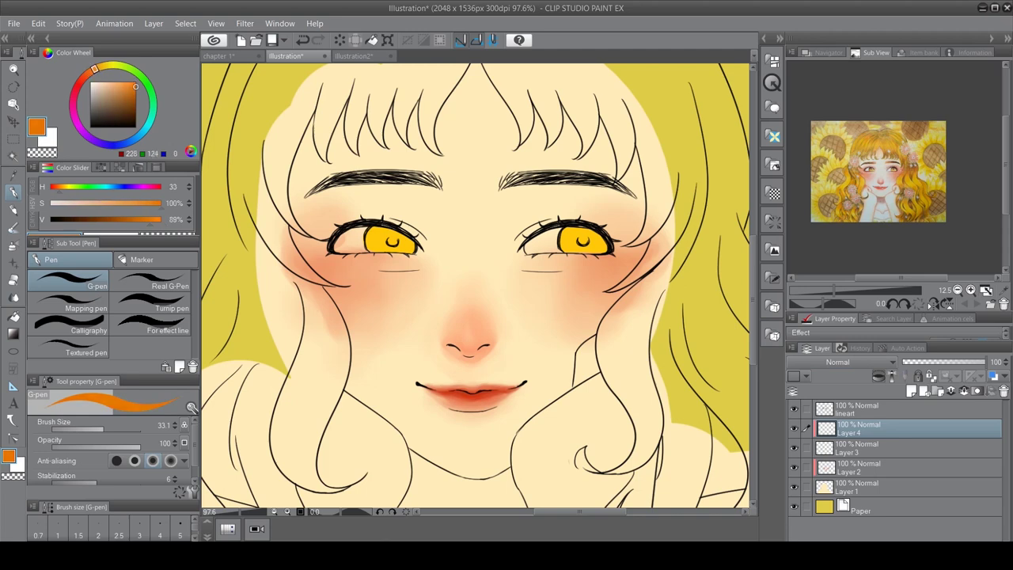
{"action": "left_click_drag", "start_coordinate": [365, 236], "coordinate": [397, 235]}
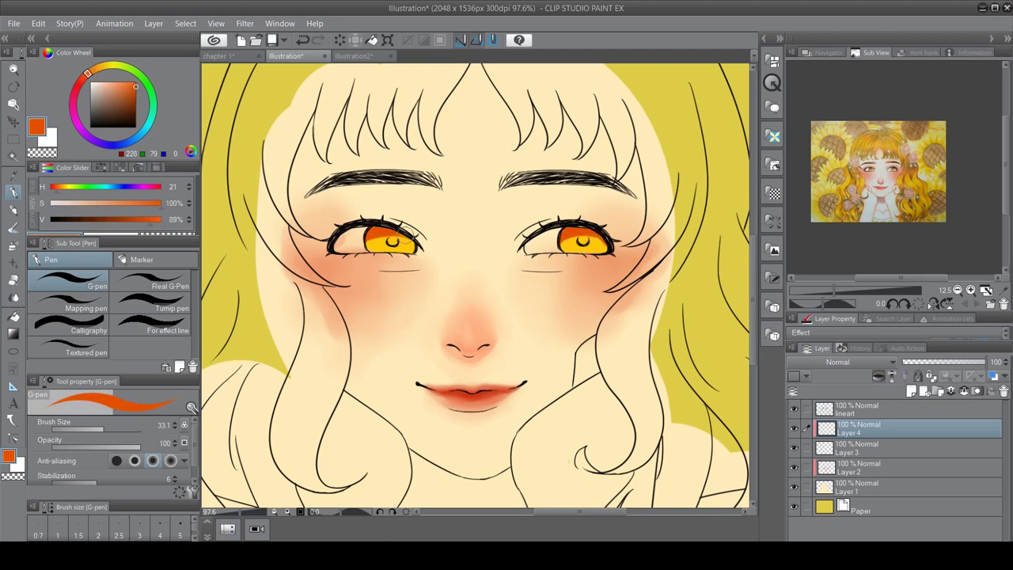
{"action": "key", "text": "b"}
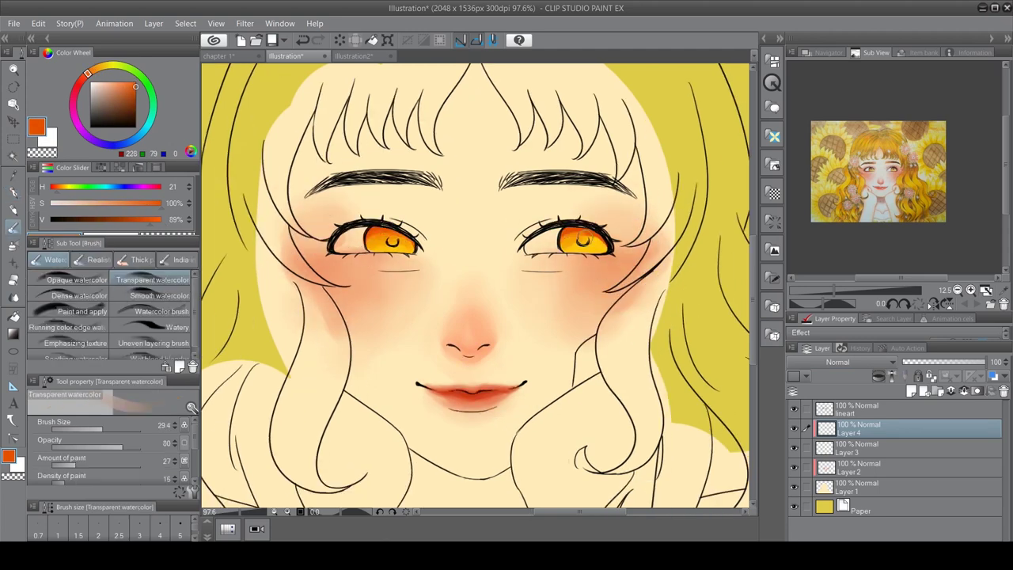
Darken the upper part of both irises with brown in Dense watercolor and blend it with Transparent watercolor
{"action": "left_click", "coordinate": [128, 106]}
{"action": "left_click", "coordinate": [79, 296]}
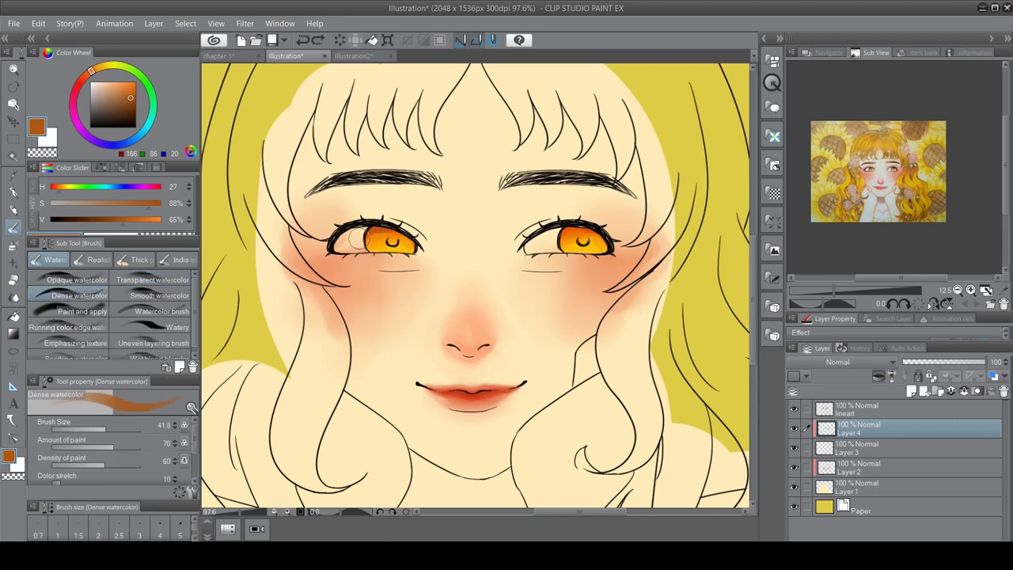
{"action": "left_click", "coordinate": [152, 280]}
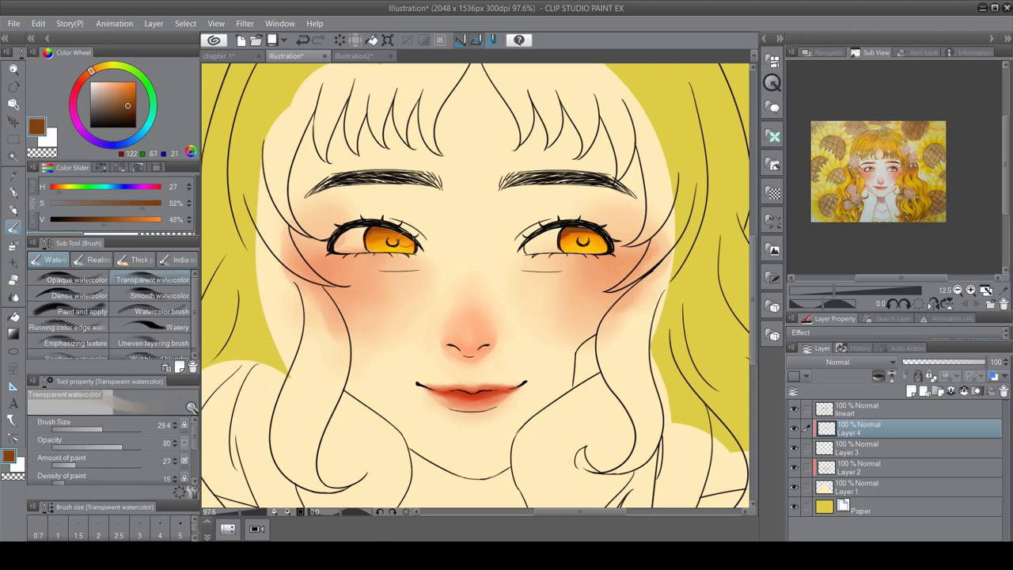
Paint dark brown pupils (RGB 92, 54, 15) in both eyes with Dense watercolor and soften them with Transparent watercolor
{"action": "left_click", "coordinate": [128, 110]}
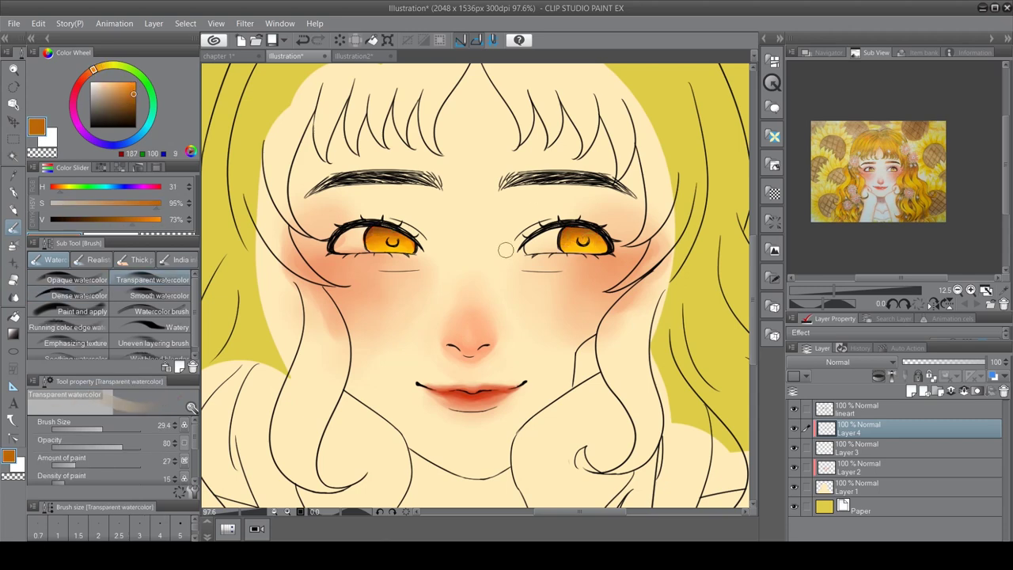
{"action": "left_click", "coordinate": [79, 295]}
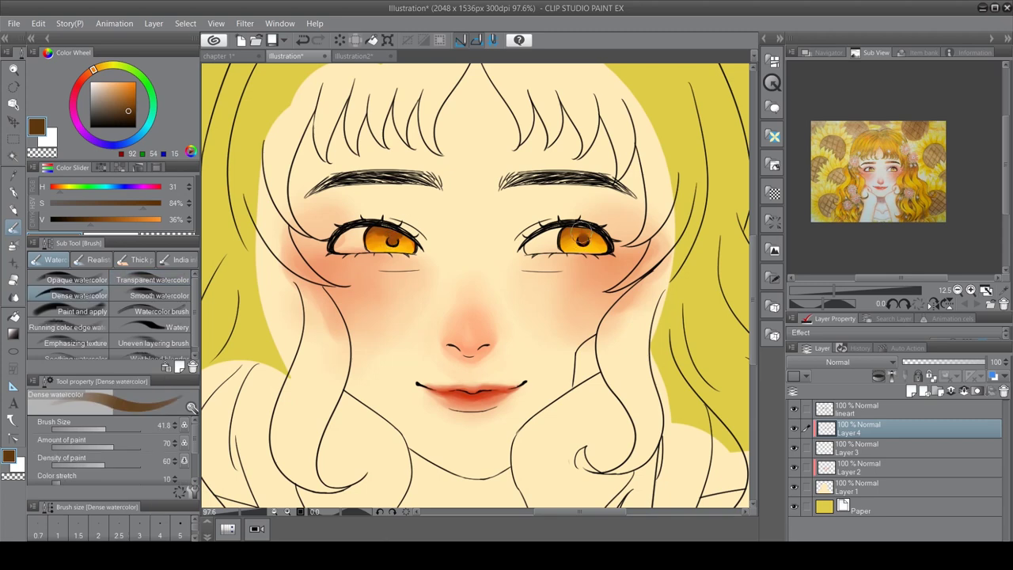
{"action": "left_click", "coordinate": [153, 279]}
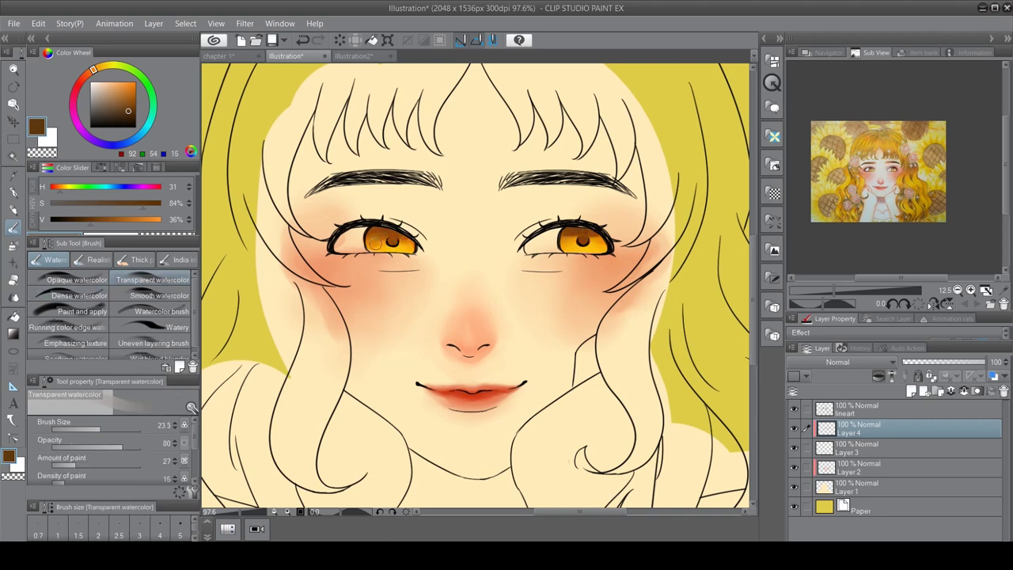
Add small white highlights to both irises with the G-pen at brush size 7.6
{"action": "key", "text": "x"}
{"action": "scroll", "coordinate": [475, 270], "scroll_direction": "down", "scroll_amount": 2}
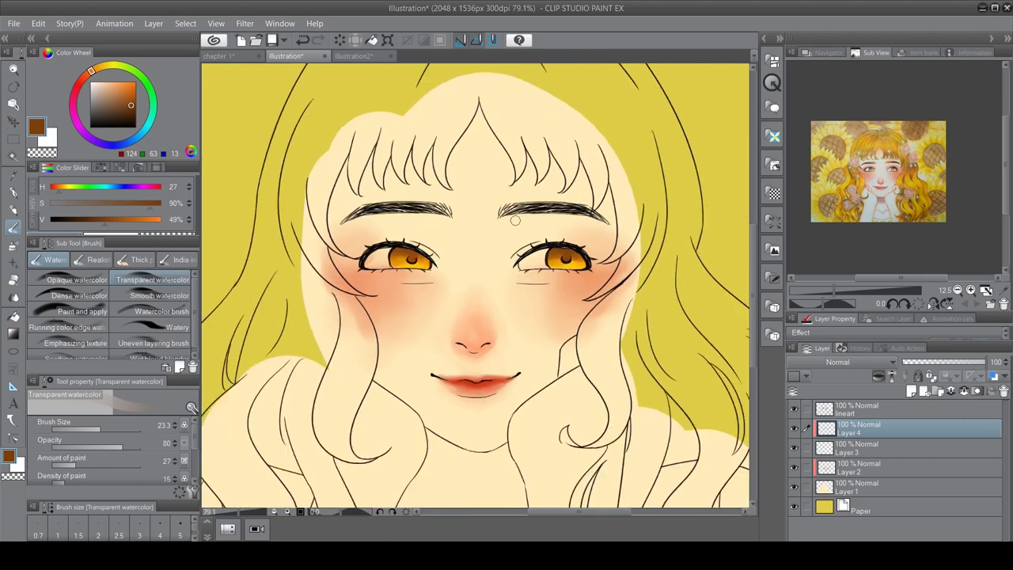
{"action": "key", "text": "p"}
{"action": "scroll", "coordinate": [475, 270], "scroll_direction": "up", "scroll_amount": 1}
{"action": "key", "text": "bracketleft"}
{"action": "key", "text": "bracketleft"}
{"action": "key", "text": "bracketleft"}
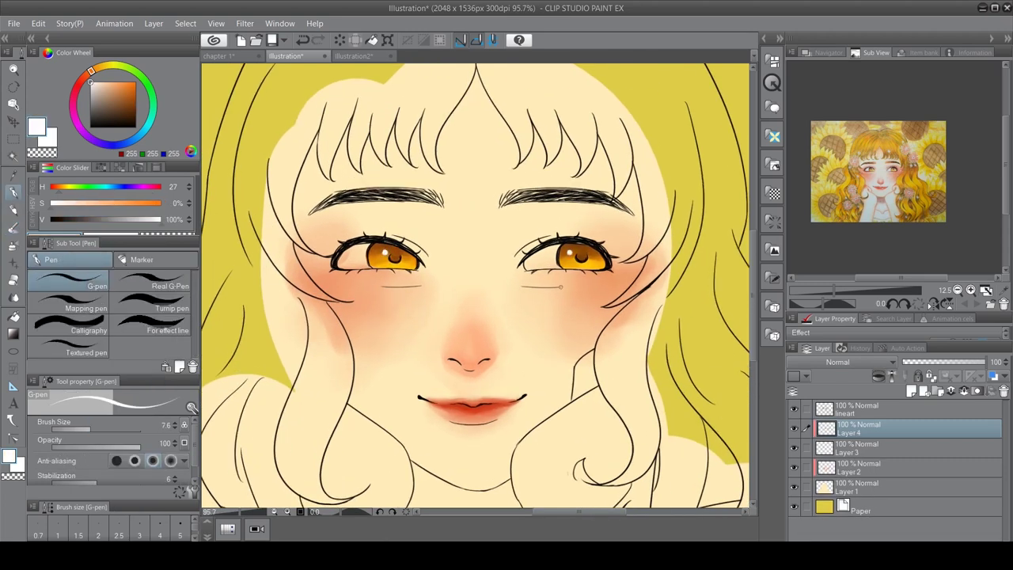
On Layer 2, paint strong red patches (RGB 237, 40, 0) at the outer corners of both eyes with Dense watercolor
{"action": "left_click", "coordinate": [859, 467]}
{"action": "key", "text": "b"}
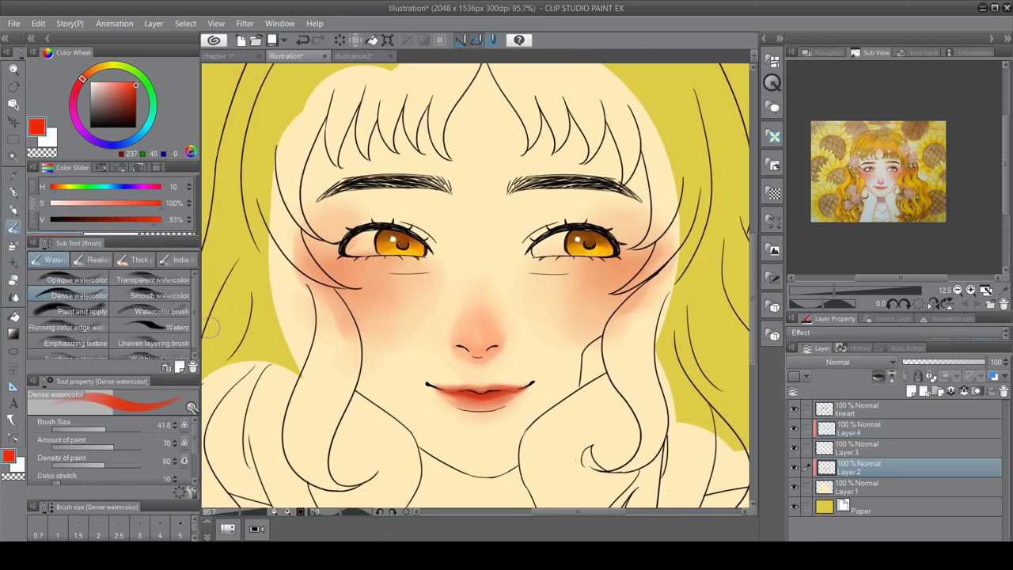
{"action": "left_click_drag", "start_coordinate": [328, 250], "coordinate": [374, 271]}
{"action": "left_click_drag", "start_coordinate": [577, 266], "coordinate": [629, 242]}
Spread the red patches over both cheeks and outer eyelids with the Transparent watercolor brush
{"action": "left_click", "coordinate": [153, 280]}
{"action": "left_click_drag", "start_coordinate": [313, 238], "coordinate": [349, 273]}
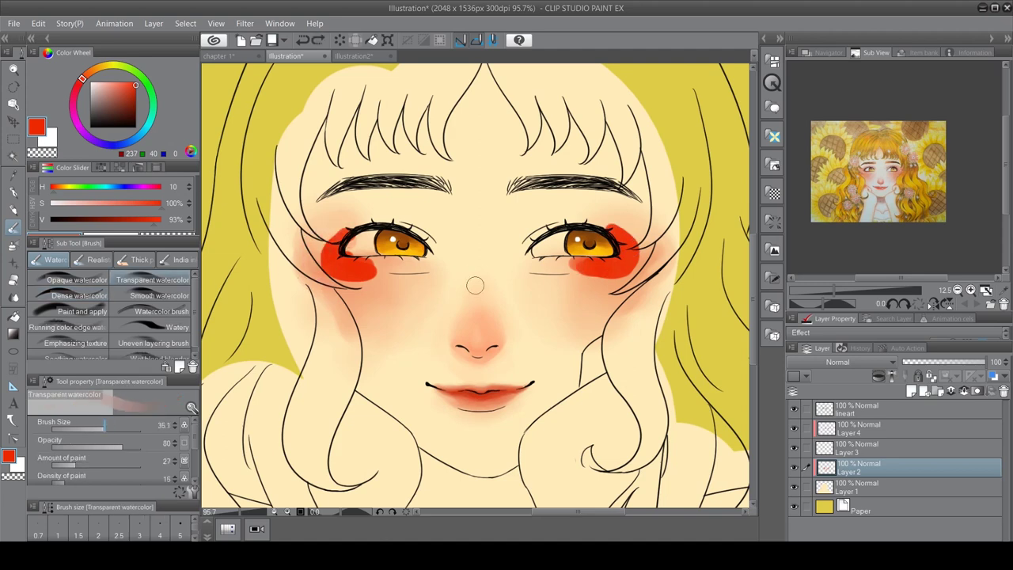
{"action": "left_click_drag", "start_coordinate": [317, 237], "coordinate": [372, 281]}
{"action": "left_click_drag", "start_coordinate": [578, 273], "coordinate": [632, 260]}
{"action": "mouse_move", "coordinate": [338, 235]}
{"action": "left_mouse_down"}
{"action": "mouse_move", "coordinate": [392, 297]}
{"action": "mouse_move", "coordinate": [384, 293]}
{"action": "left_mouse_up"}
{"action": "left_click_drag", "start_coordinate": [633, 269], "coordinate": [570, 293]}
{"action": "left_click_drag", "start_coordinate": [348, 277], "coordinate": [407, 313]}
{"action": "mouse_move", "coordinate": [625, 277]}
{"action": "left_mouse_down"}
{"action": "mouse_move", "coordinate": [586, 281]}
{"action": "mouse_move", "coordinate": [633, 258]}
{"action": "left_mouse_up"}
Smooth the red blush around both eyes and down the cheeks, alternating the Blend tool and the watercolor brush
{"action": "key", "text": "j"}
{"action": "mouse_move", "coordinate": [427, 316]}
{"action": "left_mouse_down"}
{"action": "mouse_move", "coordinate": [346, 218]}
{"action": "mouse_move", "coordinate": [328, 242]}
{"action": "mouse_move", "coordinate": [402, 267]}
{"action": "left_mouse_up"}
{"action": "key", "text": "b"}
{"action": "mouse_move", "coordinate": [324, 233]}
{"action": "left_mouse_down"}
{"action": "mouse_move", "coordinate": [345, 257]}
{"action": "mouse_move", "coordinate": [364, 246]}
{"action": "mouse_move", "coordinate": [360, 230]}
{"action": "left_mouse_up"}
{"action": "key", "text": "j"}
{"action": "key", "text": "b"}
{"action": "left_click_drag", "start_coordinate": [586, 265], "coordinate": [566, 289]}
{"action": "key", "text": "j"}
{"action": "left_click_drag", "start_coordinate": [340, 225], "coordinate": [352, 277]}
{"action": "mouse_move", "coordinate": [562, 265]}
{"action": "left_mouse_down"}
{"action": "mouse_move", "coordinate": [593, 277]}
{"action": "mouse_move", "coordinate": [610, 226]}
{"action": "mouse_move", "coordinate": [641, 242]}
{"action": "mouse_move", "coordinate": [570, 294]}
{"action": "mouse_move", "coordinate": [543, 294]}
{"action": "mouse_move", "coordinate": [570, 349]}
{"action": "mouse_move", "coordinate": [560, 330]}
{"action": "left_mouse_up"}
Strengthen the red of the lips with Dense watercolor in RGB 237, 56, 13 and soften it with Transparent watercolor
{"action": "key", "text": "b"}
{"action": "left_click_drag", "start_coordinate": [451, 372], "coordinate": [487, 376]}
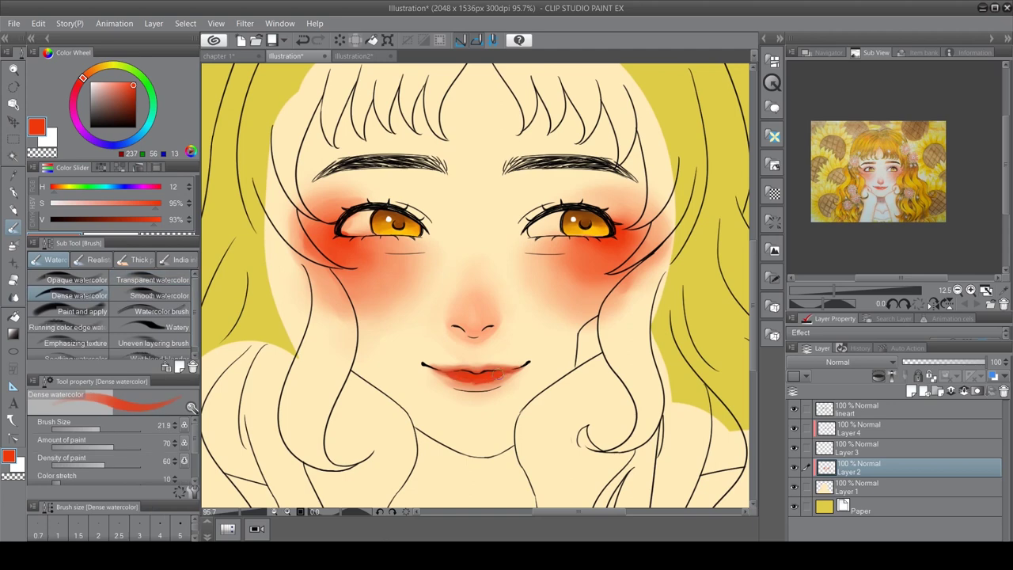
{"action": "key", "text": "b"}
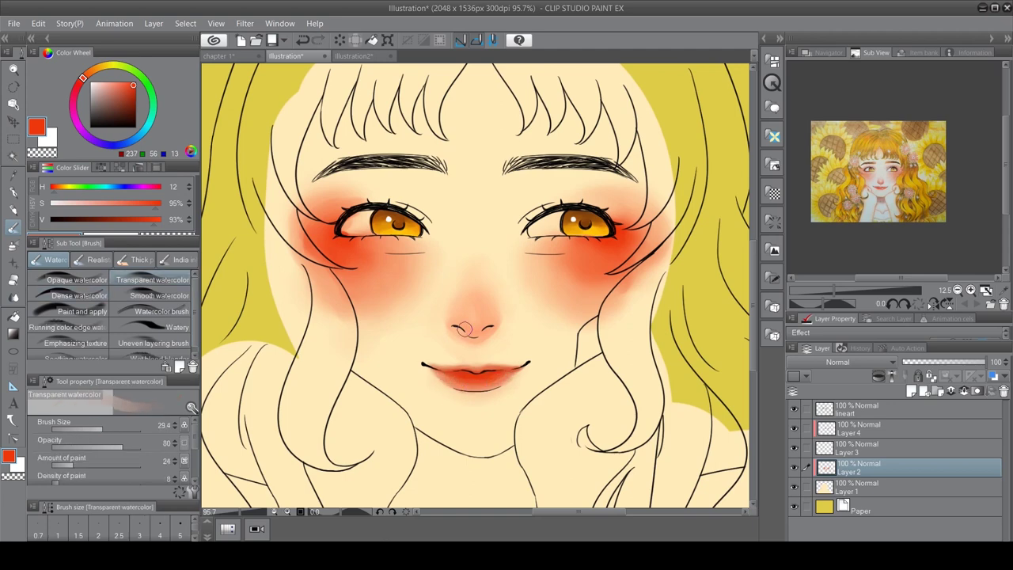
Paint the nose tip and nostrils red with Dense watercolor, and soften the colour up the bridge with sampled tones in Transparent watercolor
{"action": "key", "text": "b"}
{"action": "left_click_drag", "start_coordinate": [458, 332], "coordinate": [485, 336]}
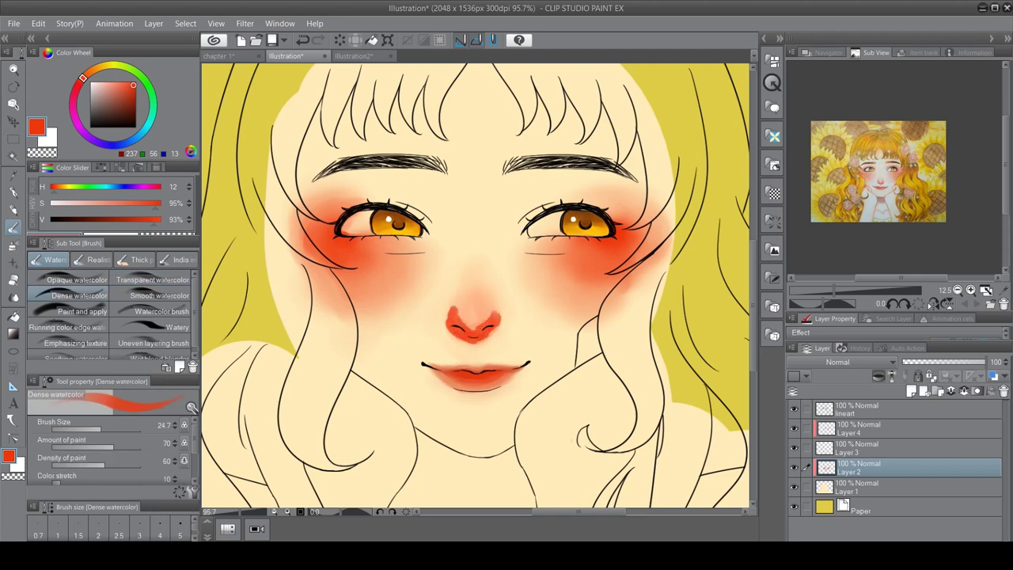
{"action": "key", "text": "b"}
{"action": "key", "text": "ctrl+z"}
{"action": "left_click", "coordinate": [478, 278], "text": "alt"}
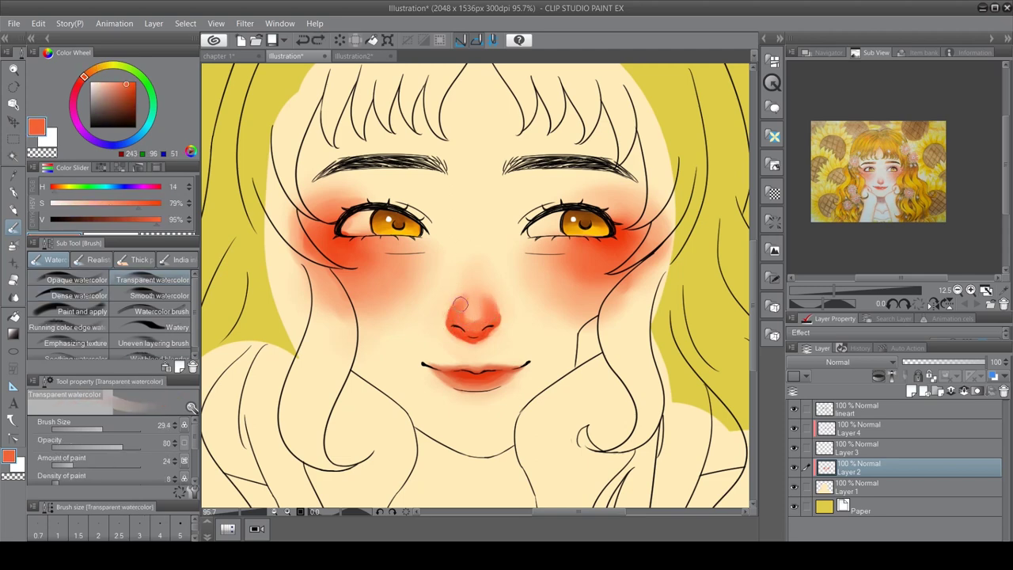
{"action": "left_click", "coordinate": [486, 313], "text": "alt"}
{"action": "left_click", "coordinate": [453, 295], "text": "alt"}
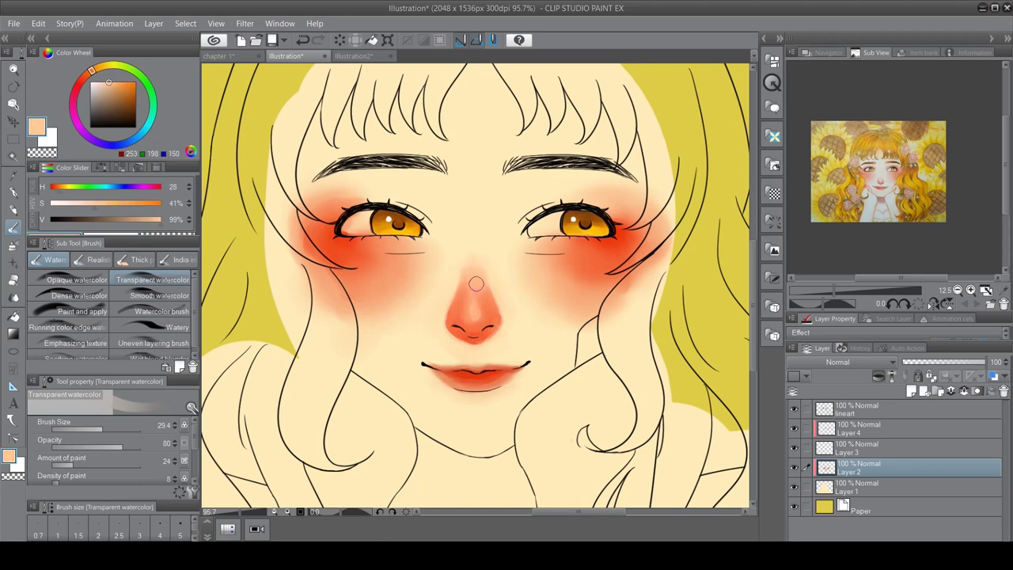
Blend the upper edge of the red nose shading into the skin of the bridge
{"action": "key", "text": "j"}
{"action": "key", "text": "bracketleft"}
{"action": "key", "text": "bracketleft"}
{"action": "key", "text": "bracketleft"}
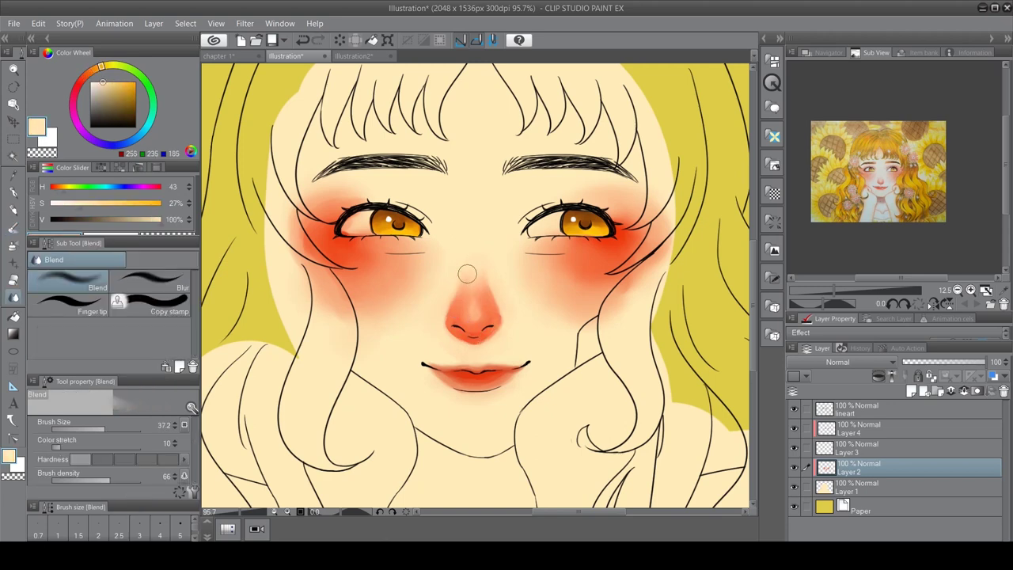
Paint red eyelid creases (RGB 238, 67, 22) above both eyes with Dense watercolor and blend them into the lids
{"action": "key", "text": "b"}
{"action": "left_click", "coordinate": [475, 284], "text": "alt"}
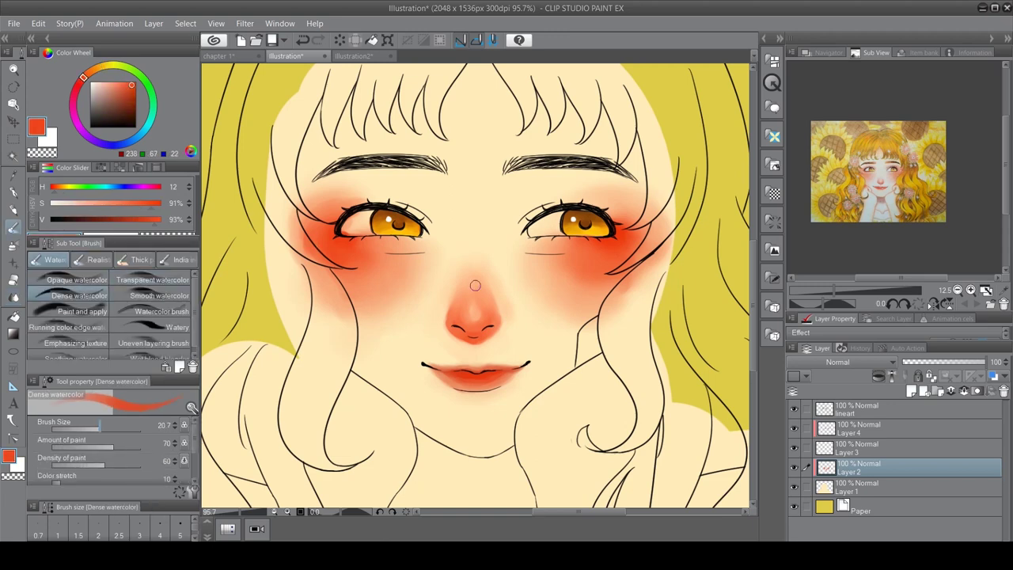
{"action": "left_click_drag", "start_coordinate": [521, 217], "coordinate": [620, 219]}
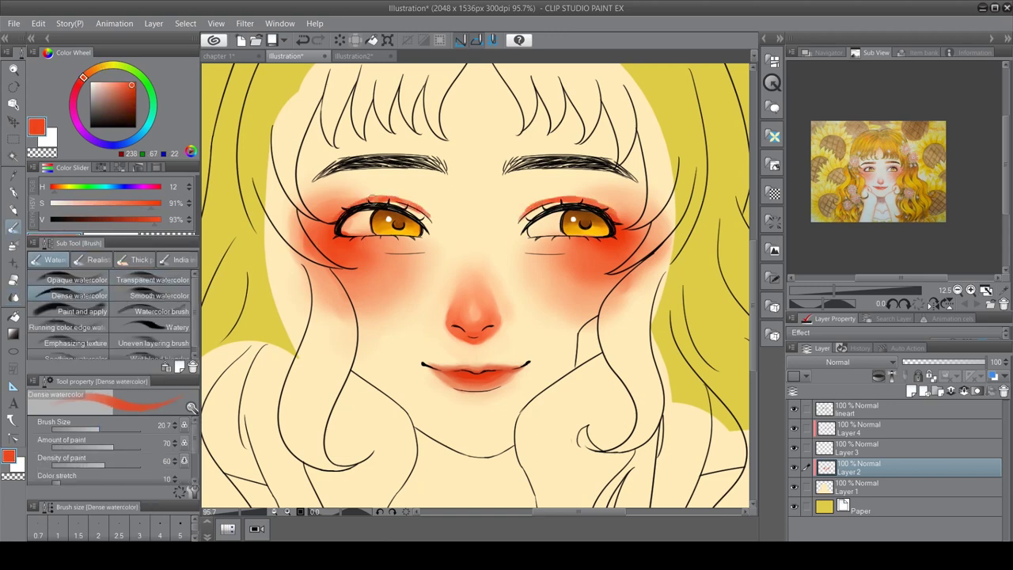
{"action": "key", "text": "b"}
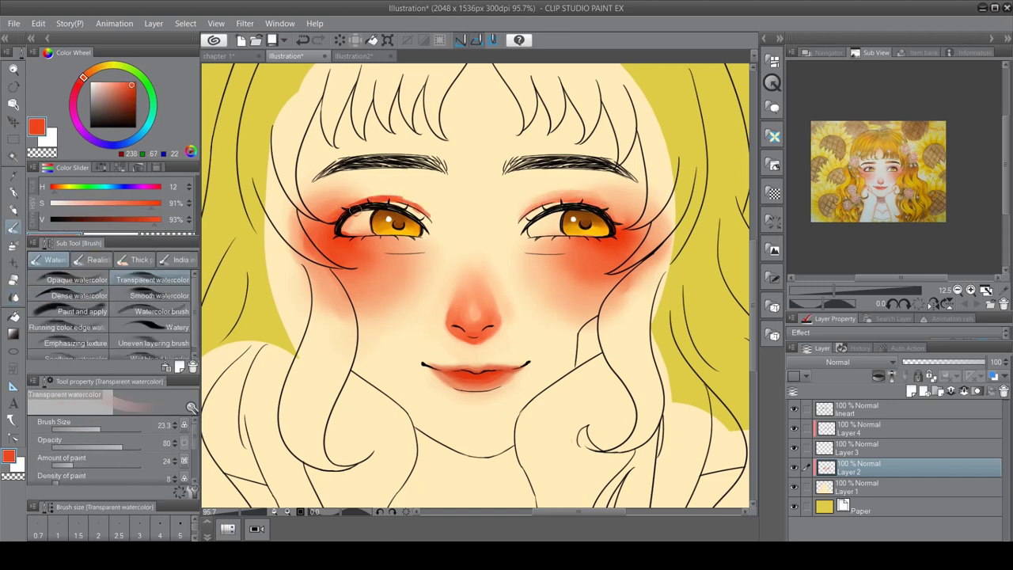
{"action": "key", "text": "j"}
{"action": "left_click_drag", "start_coordinate": [522, 208], "coordinate": [598, 203]}
Shade the inner brow area beside the nose bridge in tan (RGB 228, 179, 130) and blend it smooth
{"action": "left_click", "coordinate": [425, 170], "text": "alt"}
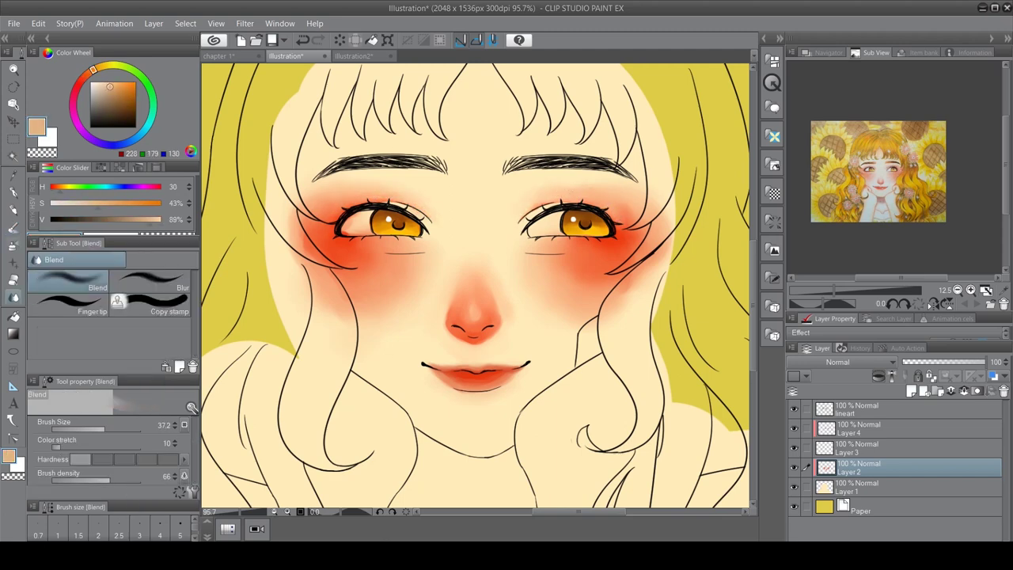
{"action": "key", "text": "b"}
{"action": "key", "text": "b"}
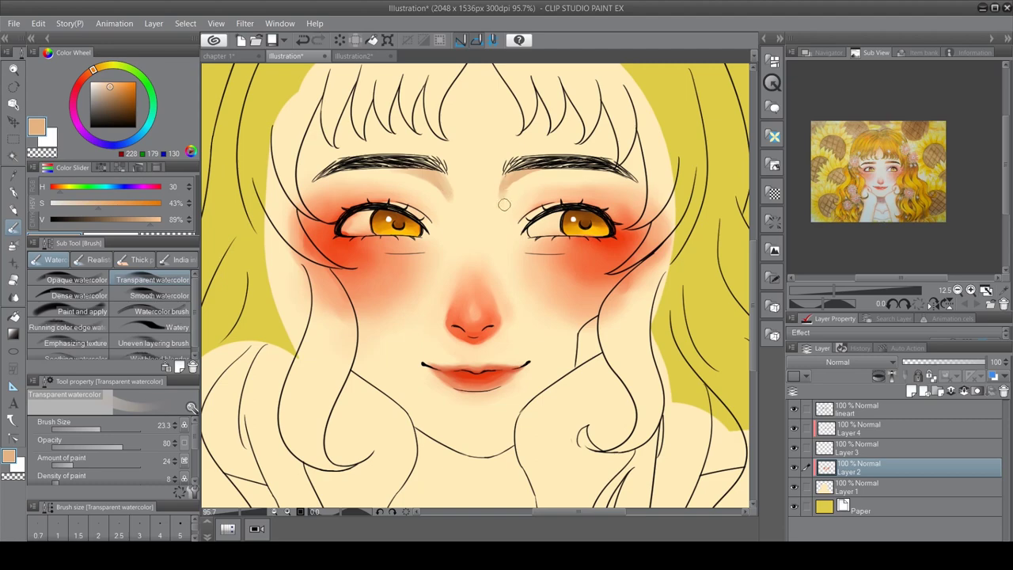
{"action": "key", "text": "j"}
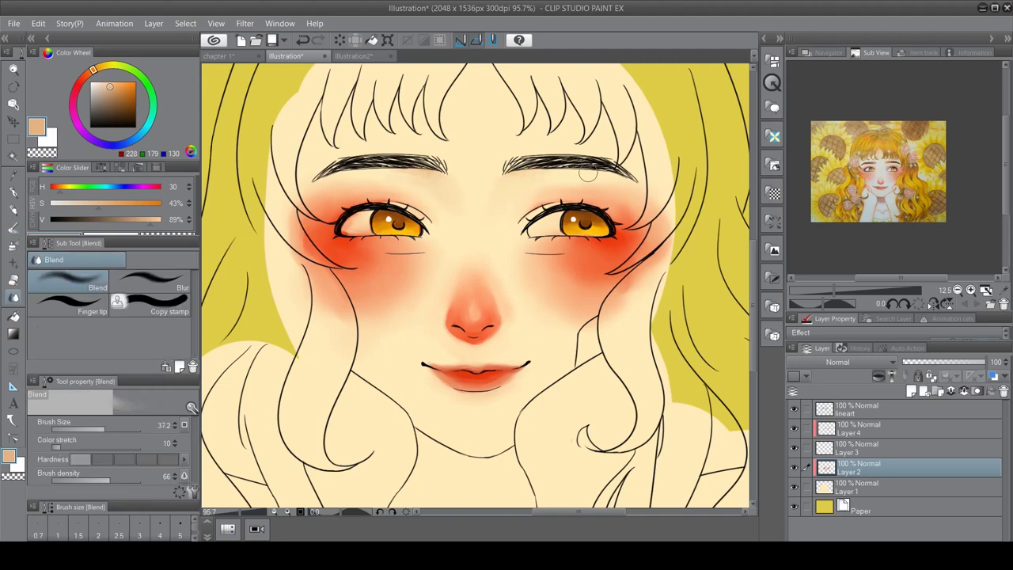
Paint tan shadows on the forehead under the bangs and side strands, softening them with Transparent watercolor and the Blend tool
{"action": "scroll", "coordinate": [520, 316], "scroll_direction": "down", "scroll_amount": 1}
{"action": "scroll", "coordinate": [475, 326], "scroll_direction": "up", "scroll_amount": 3}
{"action": "key", "text": "b"}
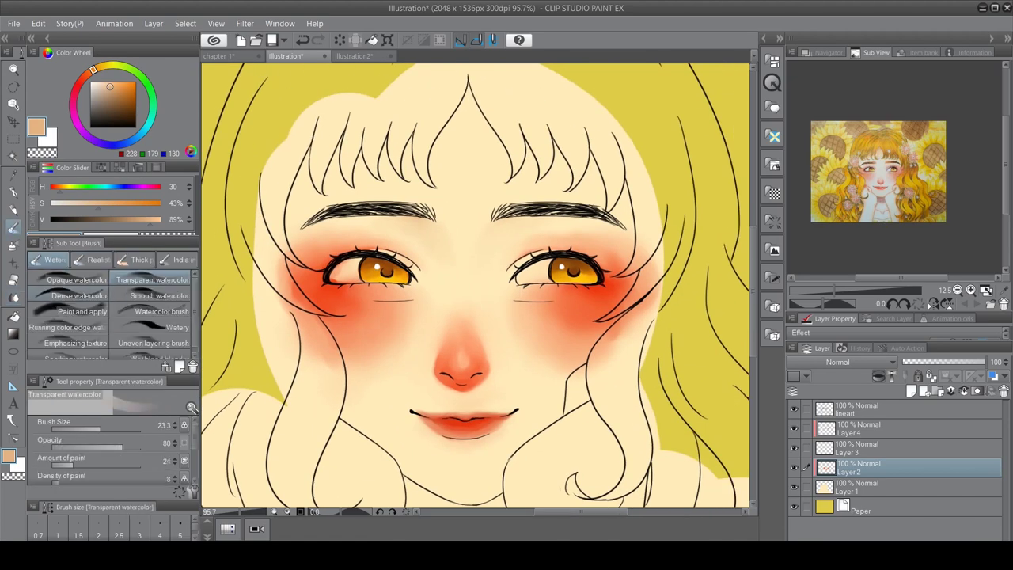
{"action": "mouse_move", "coordinate": [267, 194]}
{"action": "left_mouse_down"}
{"action": "mouse_move", "coordinate": [300, 161]}
{"action": "mouse_move", "coordinate": [279, 219]}
{"action": "mouse_move", "coordinate": [316, 150]}
{"action": "mouse_move", "coordinate": [348, 174]}
{"action": "mouse_move", "coordinate": [414, 164]}
{"action": "mouse_move", "coordinate": [469, 112]}
{"action": "mouse_move", "coordinate": [498, 148]}
{"action": "mouse_move", "coordinate": [624, 186]}
{"action": "left_mouse_up"}
{"action": "left_click", "coordinate": [152, 279]}
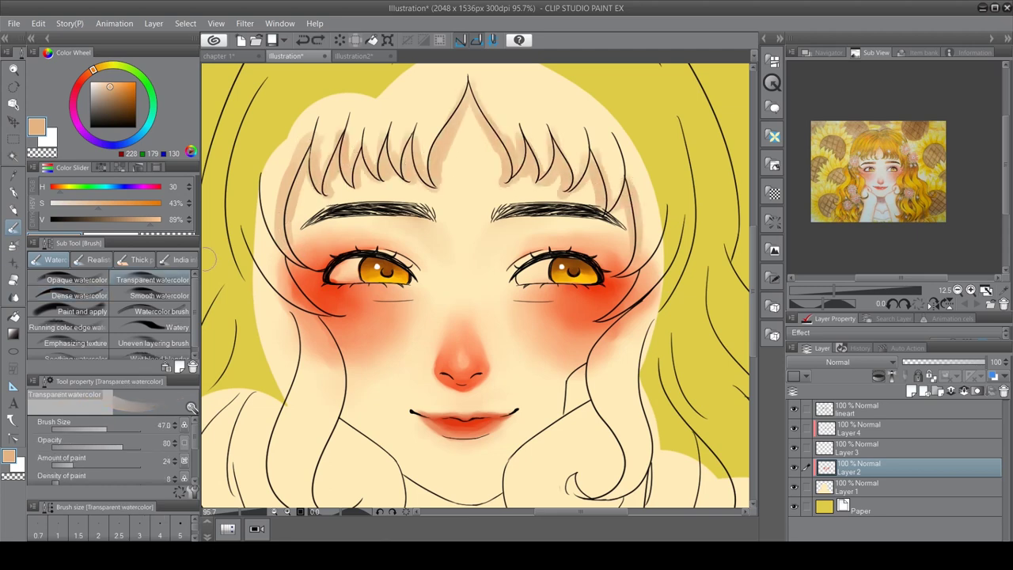
{"action": "left_click_drag", "start_coordinate": [467, 103], "coordinate": [522, 186]}
{"action": "left_click", "coordinate": [626, 238], "text": "alt"}
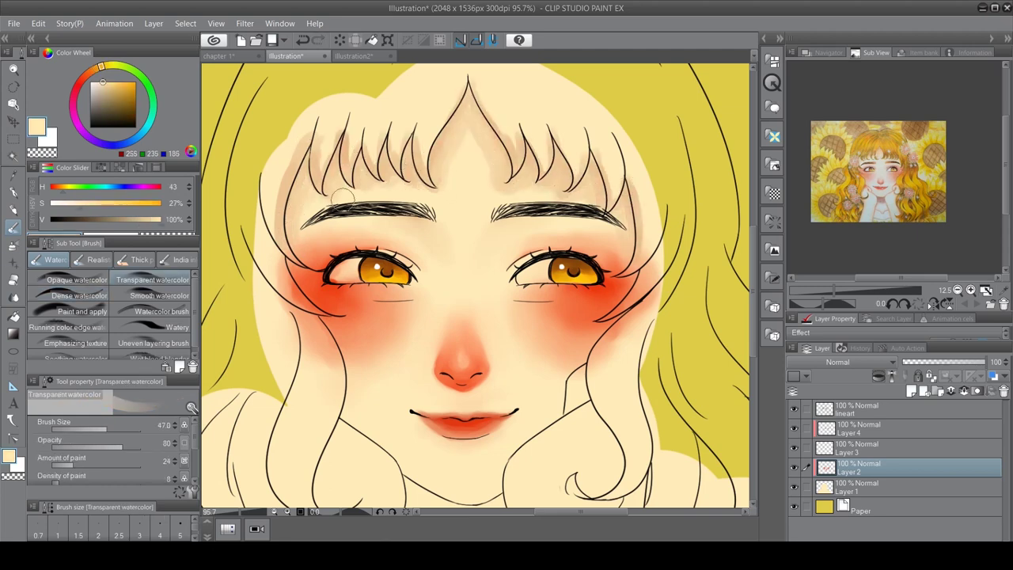
{"action": "key", "text": "j"}
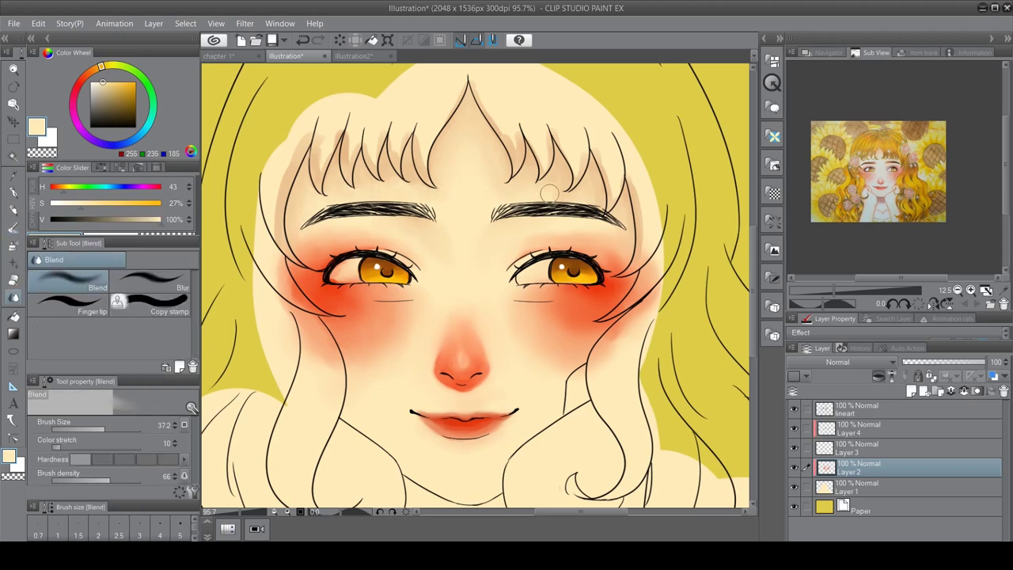
{"action": "scroll", "coordinate": [611, 248], "scroll_direction": "down", "scroll_amount": 3}
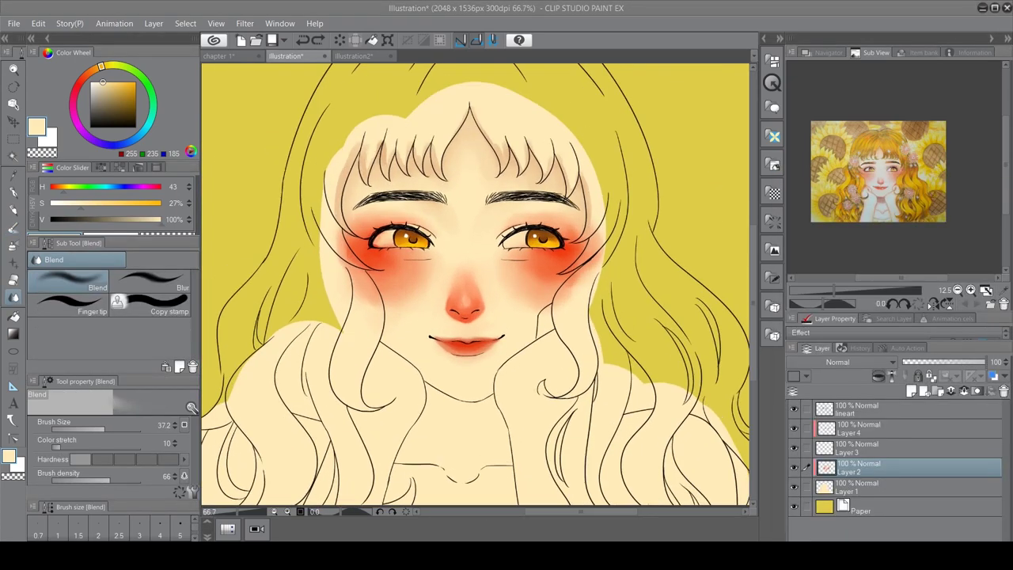
Paint tan shadows (RGB 231, 185, 135) along the hands and face-framing strands with Dense watercolor at brush size 37.2
{"action": "scroll", "coordinate": [319, 385], "scroll_direction": "up", "scroll_amount": 3}
{"action": "key", "text": "b"}
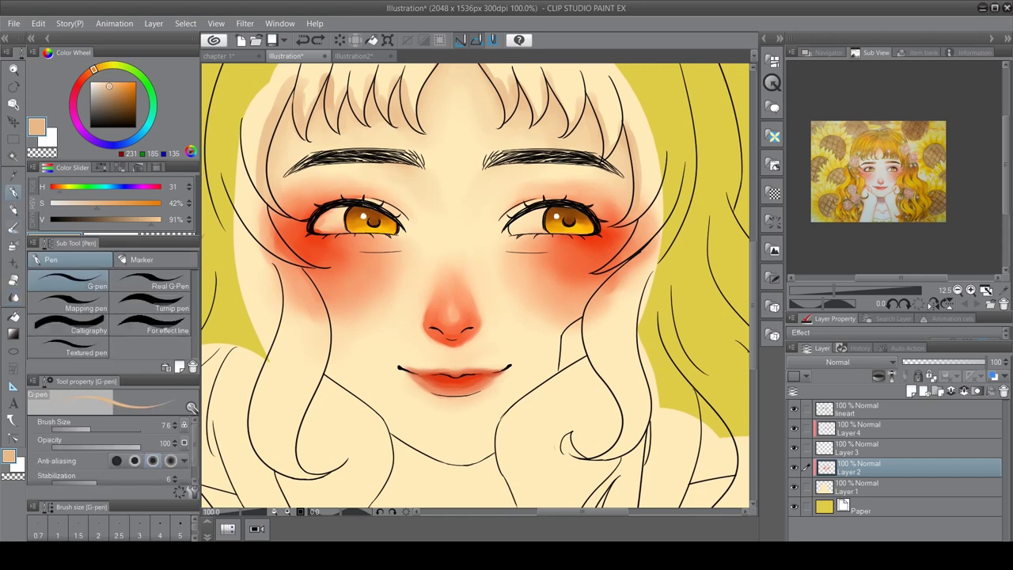
{"action": "left_click_drag", "start_coordinate": [319, 386], "coordinate": [328, 361]}
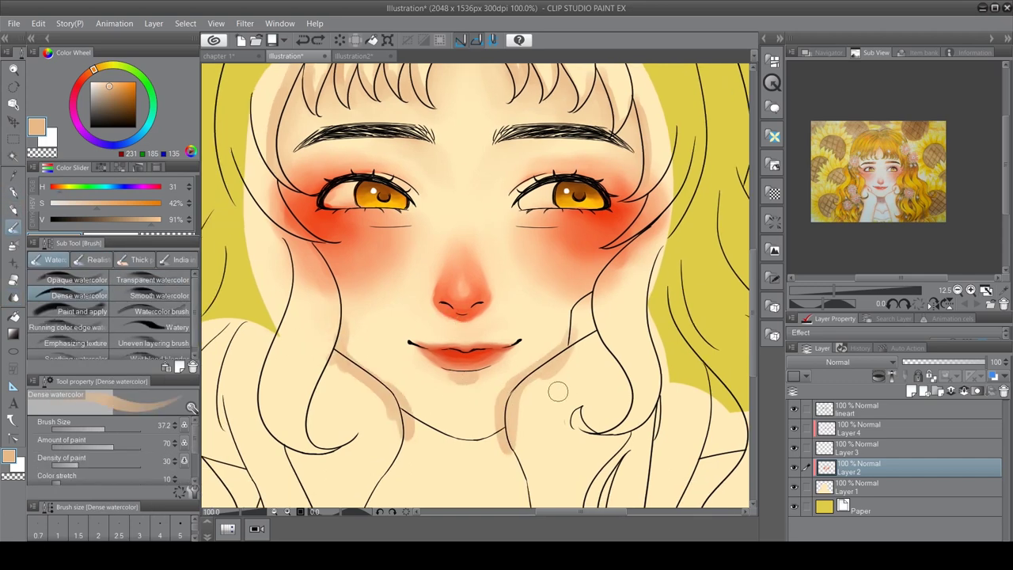
Fill the neck below the chin with a darker brown shadow (RGB 178, 141, 101) and blend it
{"action": "left_click_drag", "start_coordinate": [384, 317], "coordinate": [386, 186]}
{"action": "left_click", "coordinate": [420, 285], "text": "alt"}
{"action": "mouse_move", "coordinate": [416, 281]}
{"action": "left_mouse_down"}
{"action": "mouse_move", "coordinate": [443, 315]}
{"action": "mouse_move", "coordinate": [480, 335]}
{"action": "mouse_move", "coordinate": [534, 333]}
{"action": "left_mouse_up"}
{"action": "mouse_move", "coordinate": [412, 304]}
{"action": "left_mouse_down"}
{"action": "mouse_move", "coordinate": [525, 328]}
{"action": "mouse_move", "coordinate": [411, 317]}
{"action": "left_mouse_up"}
{"action": "key", "text": "j"}
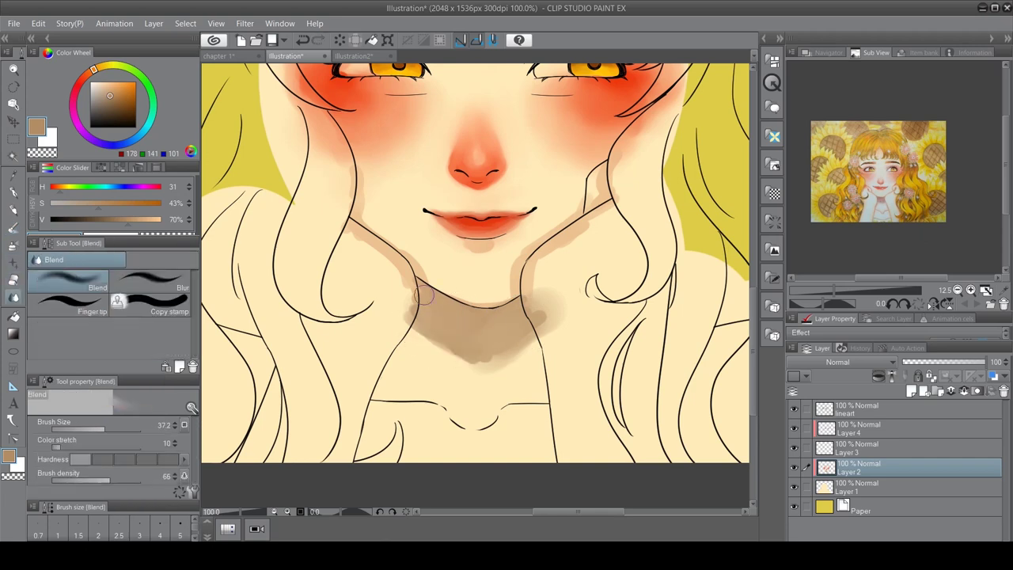
Soften the shading on the jaw and hands and clean up the neck shadow's edges with sampled skin tones in Transparent watercolor
{"action": "key", "text": "b"}
{"action": "left_click", "coordinate": [480, 301], "text": "alt"}
{"action": "left_click", "coordinate": [510, 294], "text": "alt"}
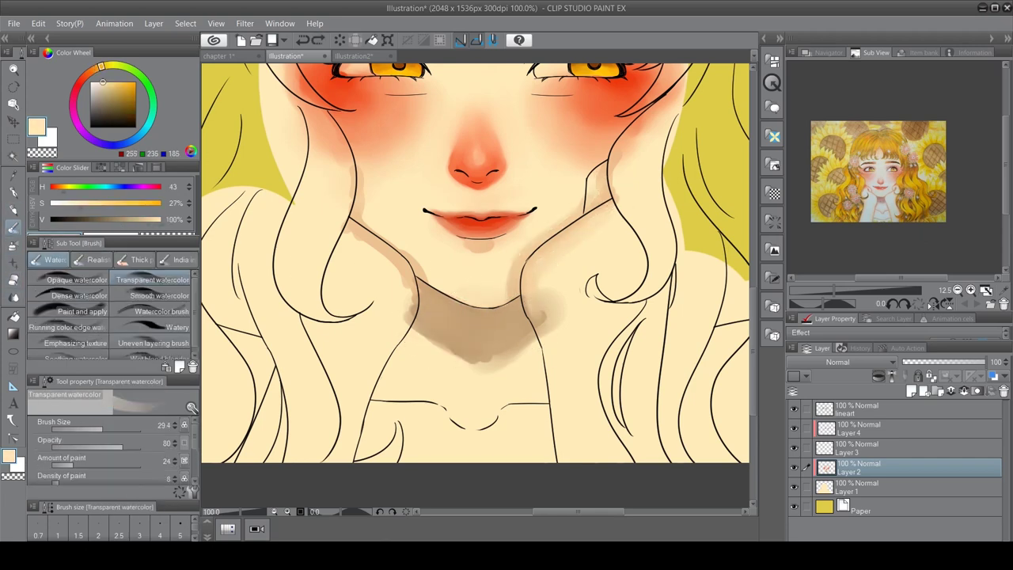
{"action": "left_click", "coordinate": [381, 280], "text": "alt"}
{"action": "left_click_drag", "start_coordinate": [361, 238], "coordinate": [393, 344]}
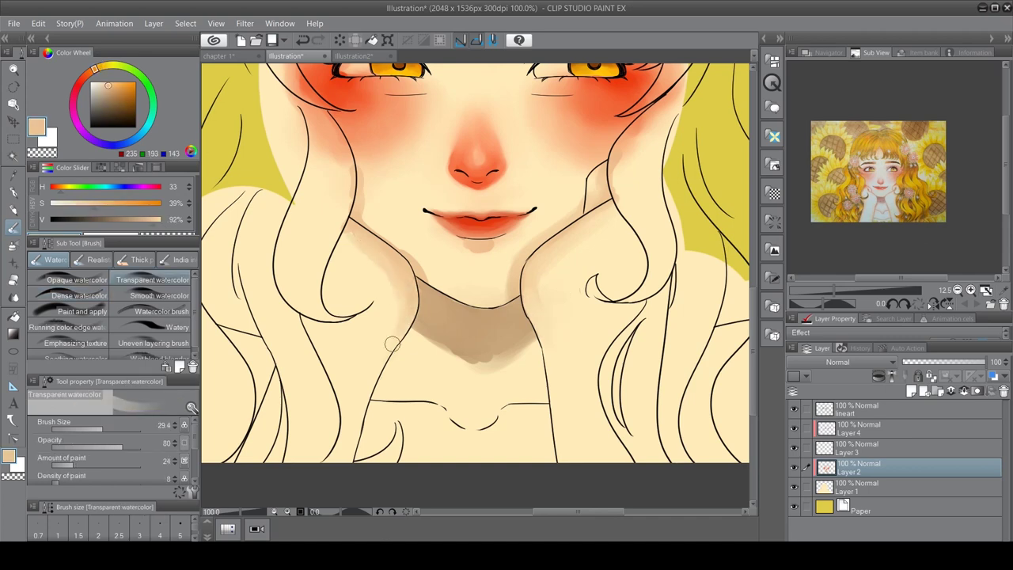
{"action": "left_click", "coordinate": [449, 349], "text": "alt"}
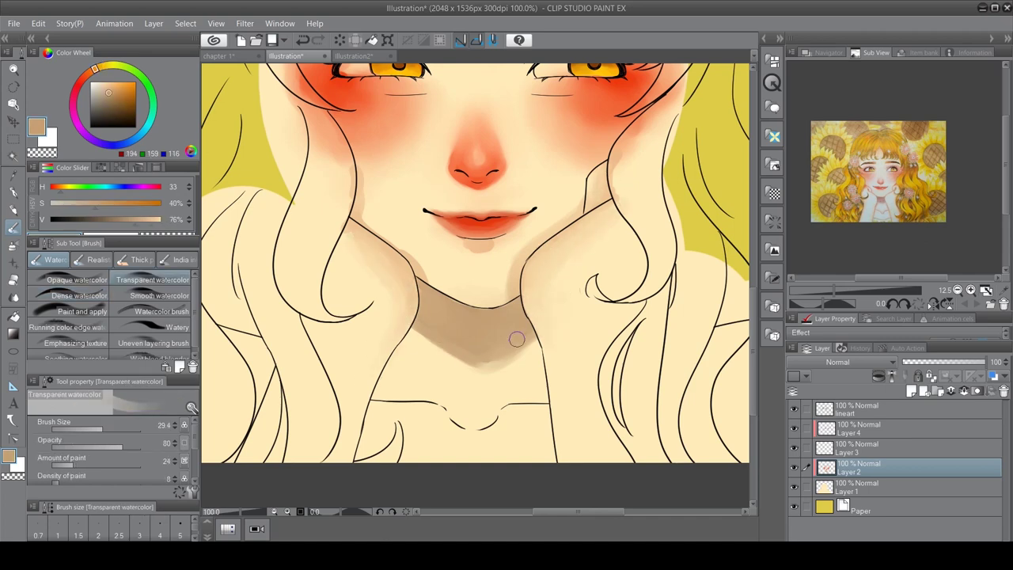
Paint shadows on the neck and chest along both forearms with Dense watercolor in RGB 202, 166, 122 at brush size 49.9
{"action": "scroll", "coordinate": [475, 348], "scroll_direction": "down", "scroll_amount": 2}
{"action": "left_click_drag", "start_coordinate": [420, 305], "coordinate": [376, 376]}
{"action": "left_click_drag", "start_coordinate": [388, 340], "coordinate": [360, 436]}
{"action": "left_click_drag", "start_coordinate": [550, 312], "coordinate": [527, 436]}
{"action": "left_click", "coordinate": [828, 52]}
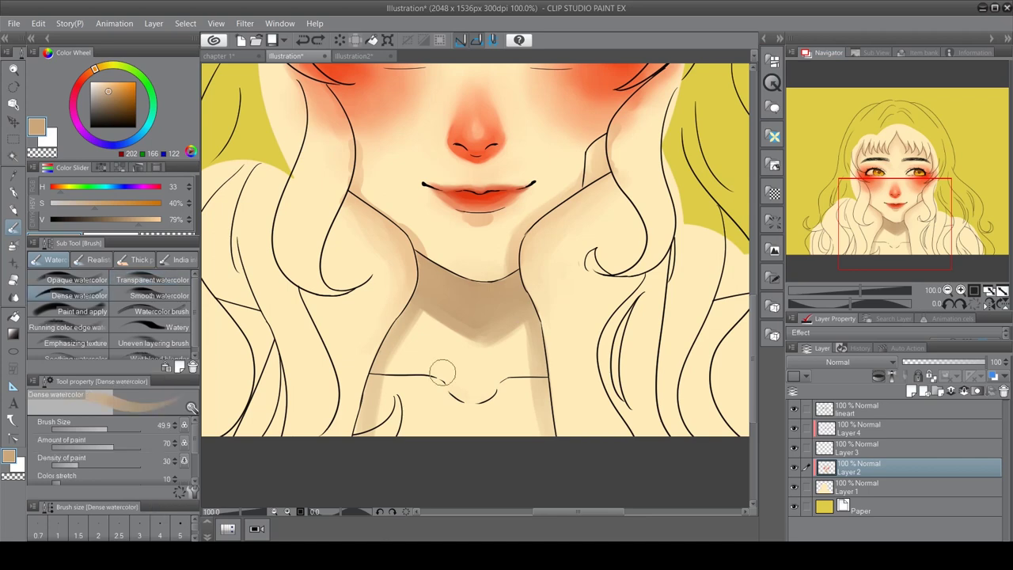
Shade along the collarbones and the hollow of the throat, and blend the shadows into the skin
{"action": "key", "text": "period"}
{"action": "mouse_move", "coordinate": [443, 373]}
{"action": "left_mouse_down"}
{"action": "mouse_move", "coordinate": [476, 394]}
{"action": "mouse_move", "coordinate": [509, 369]}
{"action": "left_mouse_up"}
{"action": "left_click_drag", "start_coordinate": [396, 370], "coordinate": [461, 396]}
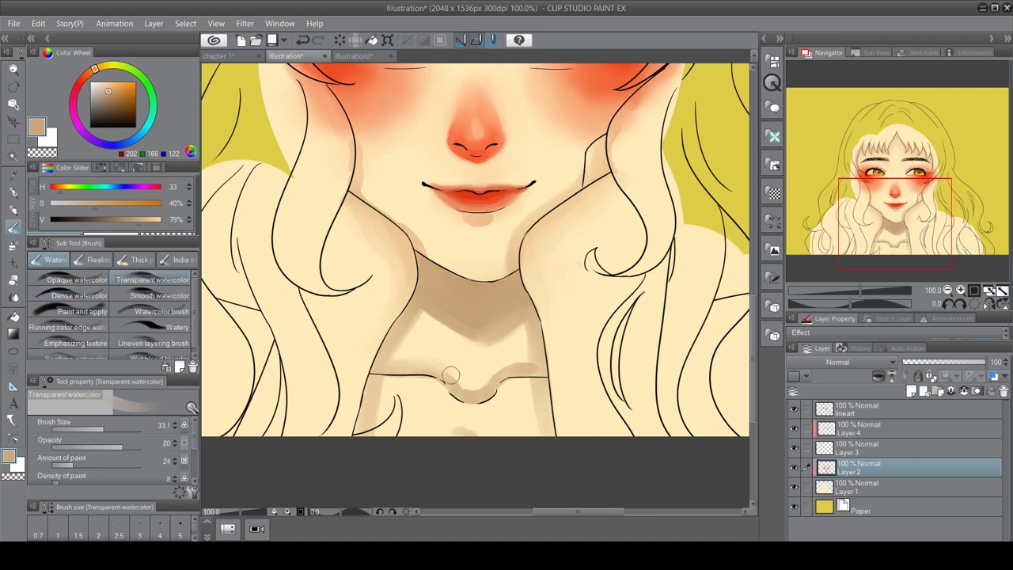
{"action": "key", "text": "j"}
{"action": "scroll", "coordinate": [526, 383], "scroll_direction": "down", "scroll_amount": 2}
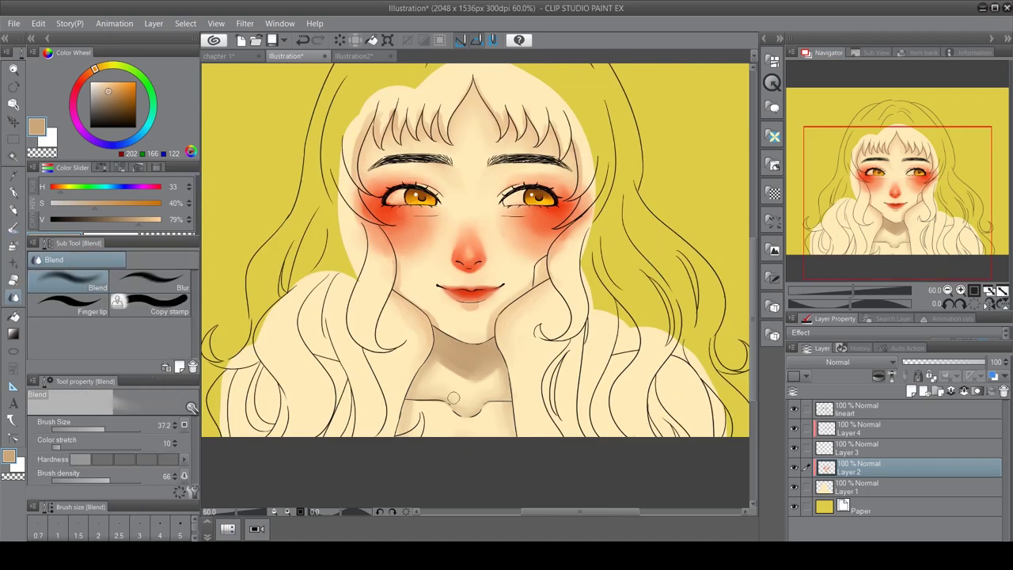
{"action": "scroll", "coordinate": [393, 343], "scroll_direction": "up", "scroll_amount": 2}
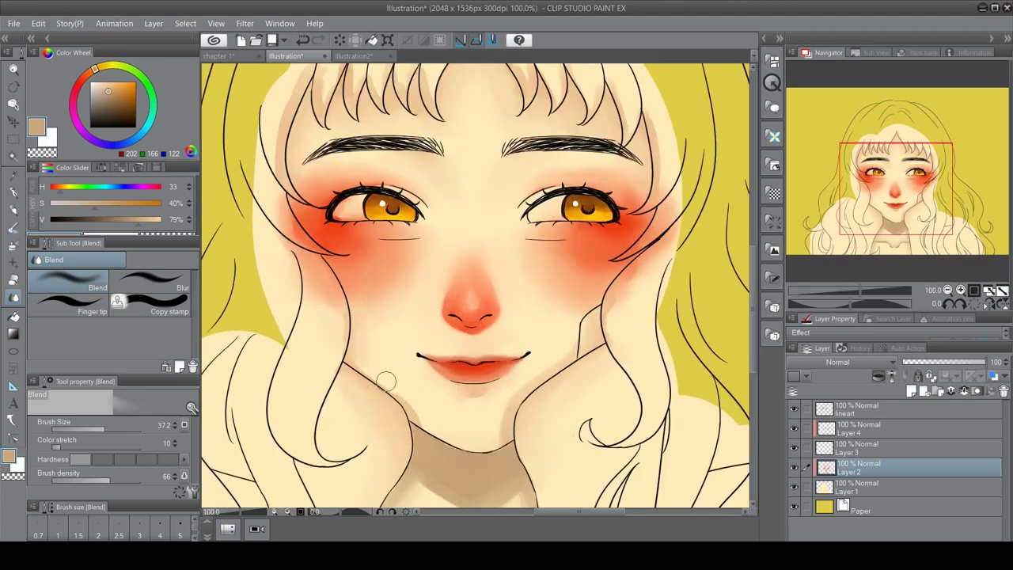
On a new layer above Layer 2, dot white G-pen highlights on the nose tip, lips and blush below the outer eye corners
{"action": "scroll", "coordinate": [418, 267], "scroll_direction": "down", "scroll_amount": 1}
{"action": "key", "text": "ctrl+shift+n"}
{"action": "key", "text": "x"}
{"action": "key", "text": "p"}
{"action": "scroll", "coordinate": [424, 323], "scroll_direction": "up", "scroll_amount": 2}
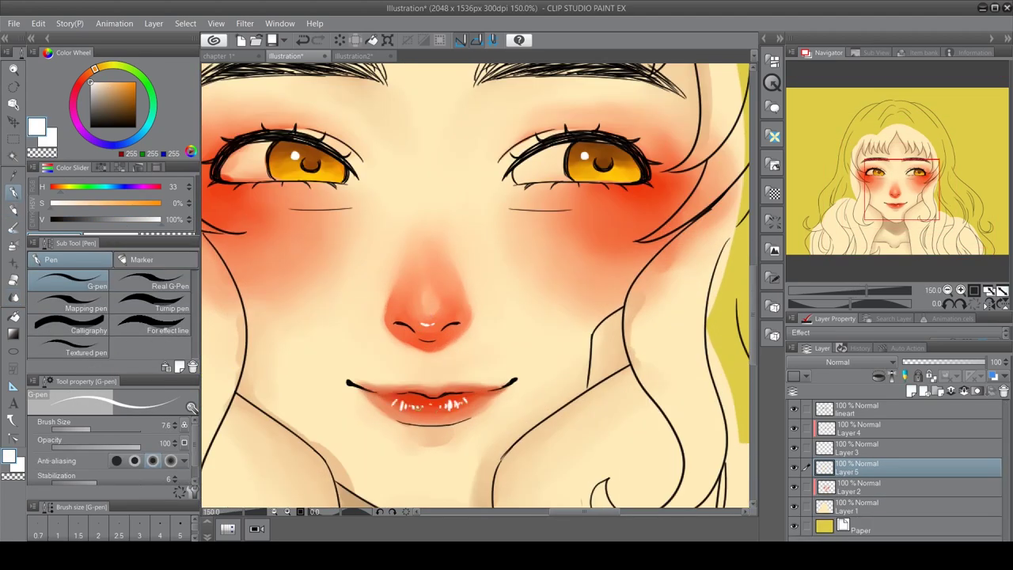
{"action": "scroll", "coordinate": [501, 458], "scroll_direction": "down", "scroll_amount": 3}
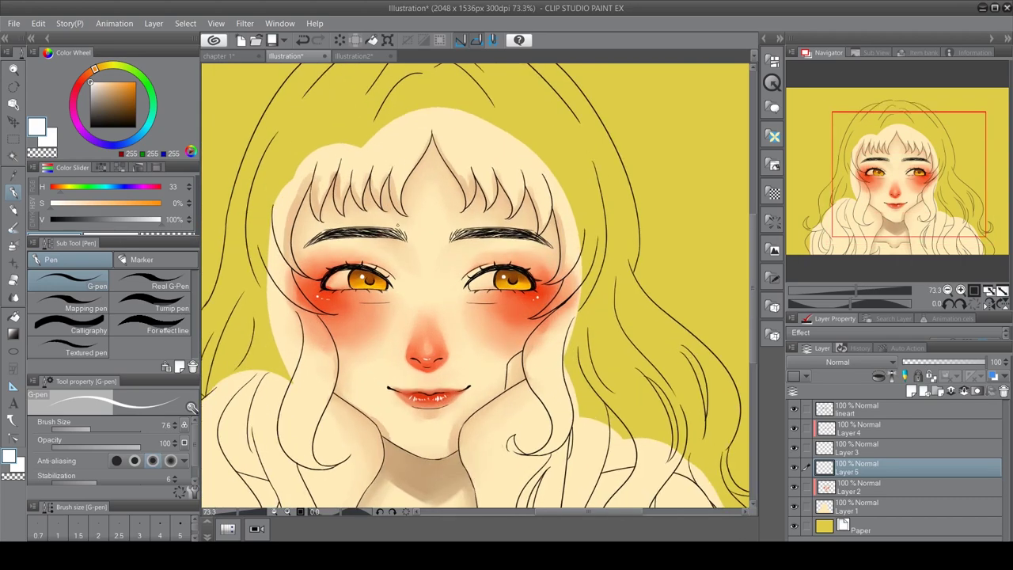
Add a new layer directly below the lineart layer and set the G-pen to brown RGB 110, 75, 33 at brush size 21.9
{"action": "scroll", "coordinate": [398, 227], "scroll_direction": "down", "scroll_amount": 1}
{"action": "key", "text": "ctrl+shift+n"}
{"action": "left_click_drag", "start_coordinate": [986, 467], "coordinate": [985, 427]}
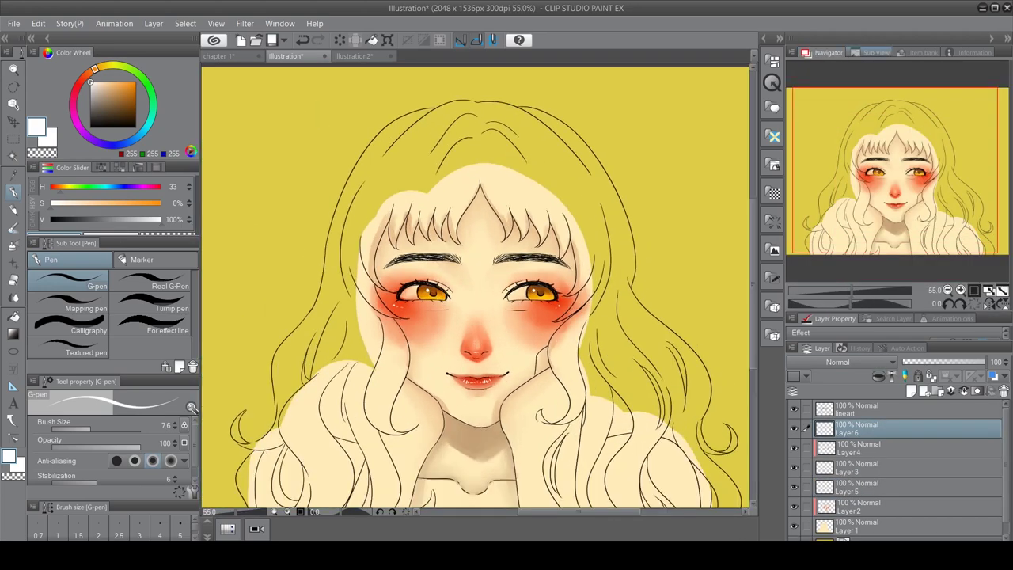
{"action": "left_click", "coordinate": [122, 107]}
{"action": "left_click_drag", "start_coordinate": [90, 429], "coordinate": [100, 429]}
Paint thick brown shadow strokes along the curls and wavy locks over the left-hand shoulder and the strand beside that cheek
{"action": "scroll", "coordinate": [388, 395], "scroll_direction": "up", "scroll_amount": 2}
{"action": "mouse_move", "coordinate": [410, 367]}
{"action": "left_mouse_down"}
{"action": "mouse_move", "coordinate": [393, 413]}
{"action": "mouse_move", "coordinate": [386, 340]}
{"action": "left_mouse_up"}
{"action": "scroll", "coordinate": [372, 404], "scroll_direction": "up", "scroll_amount": 1}
{"action": "key", "text": "ctrl+z"}
{"action": "mouse_move", "coordinate": [427, 281]}
{"action": "left_mouse_down"}
{"action": "mouse_move", "coordinate": [396, 372]}
{"action": "mouse_move", "coordinate": [412, 421]}
{"action": "left_mouse_up"}
{"action": "left_click_drag", "start_coordinate": [352, 346], "coordinate": [395, 413]}
{"action": "mouse_move", "coordinate": [394, 413]}
{"action": "left_mouse_down"}
{"action": "mouse_move", "coordinate": [434, 251]}
{"action": "mouse_move", "coordinate": [450, 366]}
{"action": "mouse_move", "coordinate": [439, 429]}
{"action": "left_mouse_up"}
{"action": "left_click_drag", "start_coordinate": [386, 301], "coordinate": [400, 432]}
{"action": "left_click_drag", "start_coordinate": [392, 296], "coordinate": [349, 407]}
{"action": "mouse_move", "coordinate": [378, 339]}
{"action": "left_mouse_down"}
{"action": "mouse_move", "coordinate": [350, 427]}
{"action": "mouse_move", "coordinate": [411, 404]}
{"action": "mouse_move", "coordinate": [443, 459]}
{"action": "left_mouse_up"}
{"action": "mouse_move", "coordinate": [372, 333]}
{"action": "left_mouse_down"}
{"action": "mouse_move", "coordinate": [470, 250]}
{"action": "mouse_move", "coordinate": [514, 258]}
{"action": "left_mouse_up"}
{"action": "mouse_move", "coordinate": [440, 245]}
{"action": "left_mouse_down"}
{"action": "mouse_move", "coordinate": [475, 317]}
{"action": "mouse_move", "coordinate": [459, 400]}
{"action": "left_mouse_up"}
{"action": "left_click_drag", "start_coordinate": [390, 302], "coordinate": [439, 413]}
{"action": "left_click_drag", "start_coordinate": [384, 217], "coordinate": [427, 317]}
{"action": "mouse_move", "coordinate": [392, 249]}
{"action": "left_mouse_down"}
{"action": "mouse_move", "coordinate": [371, 358]}
{"action": "mouse_move", "coordinate": [421, 373]}
{"action": "left_mouse_up"}
{"action": "mouse_move", "coordinate": [372, 262]}
{"action": "left_mouse_down"}
{"action": "mouse_move", "coordinate": [395, 341]}
{"action": "mouse_move", "coordinate": [388, 364]}
{"action": "mouse_move", "coordinate": [396, 356]}
{"action": "left_mouse_up"}
{"action": "mouse_move", "coordinate": [376, 293]}
{"action": "left_mouse_down"}
{"action": "mouse_move", "coordinate": [380, 349]}
{"action": "mouse_move", "coordinate": [340, 348]}
{"action": "mouse_move", "coordinate": [400, 376]}
{"action": "mouse_move", "coordinate": [427, 320]}
{"action": "left_mouse_up"}
{"action": "mouse_move", "coordinate": [461, 81]}
{"action": "left_mouse_down"}
{"action": "mouse_move", "coordinate": [357, 279]}
{"action": "mouse_move", "coordinate": [344, 352]}
{"action": "left_mouse_up"}
{"action": "left_click_drag", "start_coordinate": [395, 237], "coordinate": [356, 305]}
{"action": "left_click_drag", "start_coordinate": [554, 237], "coordinate": [516, 253]}
{"action": "left_click_drag", "start_coordinate": [507, 269], "coordinate": [543, 427]}
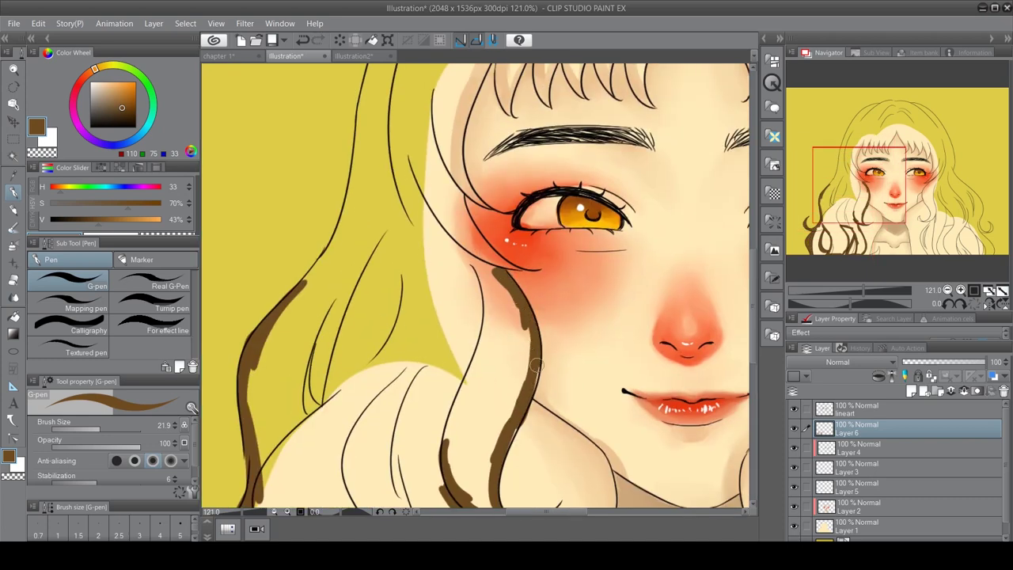
Continue the brown shadow strokes up the left-hand face strand and along the outer hair contour to the crown
{"action": "left_click_drag", "start_coordinate": [537, 360], "coordinate": [493, 451]}
{"action": "left_click_drag", "start_coordinate": [474, 224], "coordinate": [466, 286]}
{"action": "left_click_drag", "start_coordinate": [442, 226], "coordinate": [467, 293]}
{"action": "left_click_drag", "start_coordinate": [499, 135], "coordinate": [455, 245]}
{"action": "mouse_move", "coordinate": [353, 387]}
{"action": "left_mouse_down"}
{"action": "mouse_move", "coordinate": [423, 108]}
{"action": "mouse_move", "coordinate": [486, 232]}
{"action": "left_mouse_up"}
{"action": "left_click_drag", "start_coordinate": [453, 266], "coordinate": [440, 361]}
{"action": "mouse_move", "coordinate": [475, 158]}
{"action": "left_mouse_down"}
{"action": "mouse_move", "coordinate": [391, 388]}
{"action": "mouse_move", "coordinate": [429, 408]}
{"action": "left_mouse_up"}
{"action": "left_click_drag", "start_coordinate": [507, 206], "coordinate": [443, 372]}
{"action": "left_click_drag", "start_coordinate": [592, 133], "coordinate": [431, 237]}
Paint brown shadow strokes into the tips and parting of the bangs across the forehead
{"action": "left_click_drag", "start_coordinate": [478, 181], "coordinate": [388, 320]}
{"action": "mouse_move", "coordinate": [495, 419]}
{"action": "left_mouse_down"}
{"action": "mouse_move", "coordinate": [449, 314]}
{"action": "mouse_move", "coordinate": [485, 236]}
{"action": "left_mouse_up"}
{"action": "left_click_drag", "start_coordinate": [464, 316], "coordinate": [491, 218]}
{"action": "left_click_drag", "start_coordinate": [494, 323], "coordinate": [505, 266]}
{"action": "mouse_move", "coordinate": [521, 237]}
{"action": "left_mouse_down"}
{"action": "mouse_move", "coordinate": [513, 292]}
{"action": "mouse_move", "coordinate": [543, 237]}
{"action": "mouse_move", "coordinate": [447, 300]}
{"action": "left_mouse_up"}
{"action": "left_click_drag", "start_coordinate": [479, 349], "coordinate": [528, 226]}
{"action": "left_click_drag", "start_coordinate": [507, 261], "coordinate": [506, 341]}
{"action": "left_click_drag", "start_coordinate": [463, 368], "coordinate": [443, 273]}
{"action": "left_click_drag", "start_coordinate": [475, 317], "coordinate": [313, 309]}
{"action": "left_click_drag", "start_coordinate": [443, 356], "coordinate": [459, 339]}
{"action": "left_click_drag", "start_coordinate": [454, 273], "coordinate": [475, 352]}
{"action": "left_click_drag", "start_coordinate": [469, 286], "coordinate": [500, 337]}
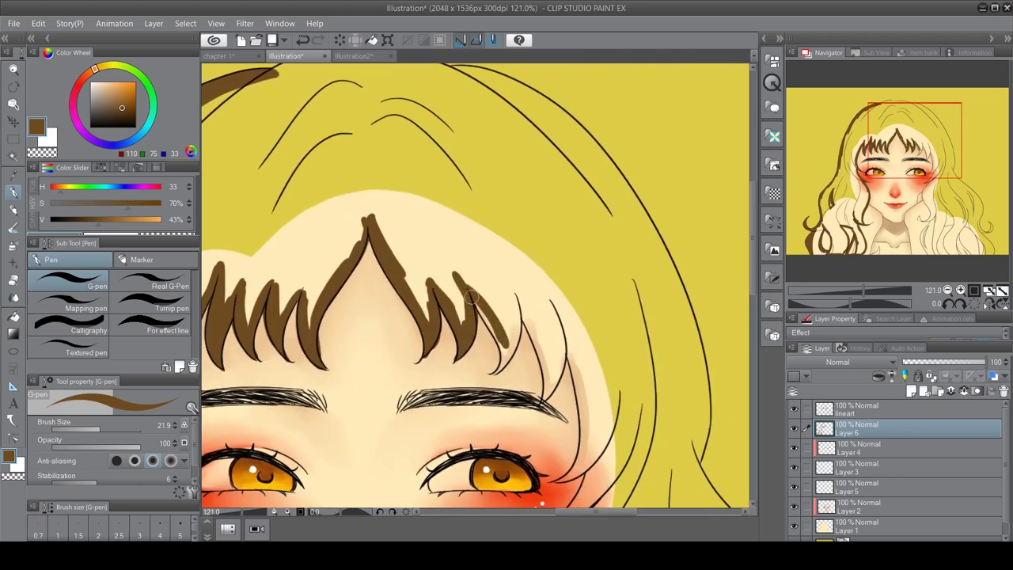
{"action": "left_click_drag", "start_coordinate": [559, 369], "coordinate": [561, 263]}
{"action": "mouse_move", "coordinate": [519, 330]}
{"action": "left_mouse_down"}
{"action": "mouse_move", "coordinate": [555, 269]}
{"action": "mouse_move", "coordinate": [563, 94]}
{"action": "mouse_move", "coordinate": [550, 356]}
{"action": "left_mouse_up"}
Paint brown shadow along the right-hand face-framing lock, its curl and the strands beneath it
{"action": "mouse_move", "coordinate": [617, 313]}
{"action": "left_mouse_down"}
{"action": "mouse_move", "coordinate": [582, 346]}
{"action": "mouse_move", "coordinate": [504, 248]}
{"action": "left_mouse_up"}
{"action": "left_click_drag", "start_coordinate": [550, 237], "coordinate": [507, 403]}
{"action": "left_click_drag", "start_coordinate": [522, 337], "coordinate": [515, 435]}
{"action": "left_click_drag", "start_coordinate": [534, 241], "coordinate": [491, 305]}
{"action": "mouse_move", "coordinate": [511, 270]}
{"action": "left_mouse_down"}
{"action": "mouse_move", "coordinate": [496, 384]}
{"action": "mouse_move", "coordinate": [520, 441]}
{"action": "left_mouse_up"}
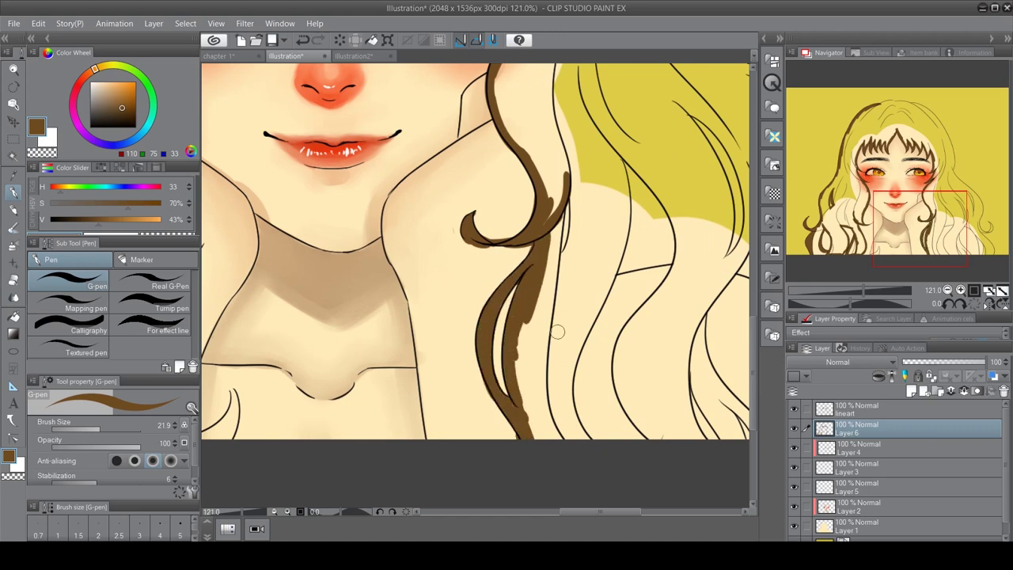
Add brown shadow strokes to the wavy locks falling beside the right-hand arm
{"action": "left_click_drag", "start_coordinate": [554, 316], "coordinate": [498, 312]}
{"action": "left_click_drag", "start_coordinate": [586, 220], "coordinate": [535, 336]}
{"action": "left_click_drag", "start_coordinate": [557, 269], "coordinate": [511, 443]}
{"action": "left_click_drag", "start_coordinate": [554, 356], "coordinate": [499, 355]}
{"action": "mouse_move", "coordinate": [574, 263]}
{"action": "left_mouse_down"}
{"action": "mouse_move", "coordinate": [516, 323]}
{"action": "mouse_move", "coordinate": [524, 457]}
{"action": "left_mouse_up"}
{"action": "mouse_move", "coordinate": [594, 363]}
{"action": "left_mouse_down"}
{"action": "mouse_move", "coordinate": [554, 458]}
{"action": "mouse_move", "coordinate": [572, 456]}
{"action": "left_mouse_up"}
{"action": "left_click_drag", "start_coordinate": [626, 396], "coordinate": [590, 442]}
{"action": "left_click_drag", "start_coordinate": [654, 394], "coordinate": [600, 441]}
Paint brown shadow strokes along the wavy locks and strands falling over the right-hand shoulder
{"action": "left_click_drag", "start_coordinate": [608, 304], "coordinate": [578, 397]}
{"action": "left_click_drag", "start_coordinate": [597, 382], "coordinate": [521, 418]}
{"action": "left_click_drag", "start_coordinate": [598, 293], "coordinate": [550, 437]}
{"action": "left_click_drag", "start_coordinate": [610, 353], "coordinate": [586, 439]}
{"action": "left_click_drag", "start_coordinate": [641, 360], "coordinate": [608, 435]}
{"action": "mouse_move", "coordinate": [657, 316]}
{"action": "left_mouse_down"}
{"action": "mouse_move", "coordinate": [599, 378]}
{"action": "mouse_move", "coordinate": [607, 442]}
{"action": "left_mouse_up"}
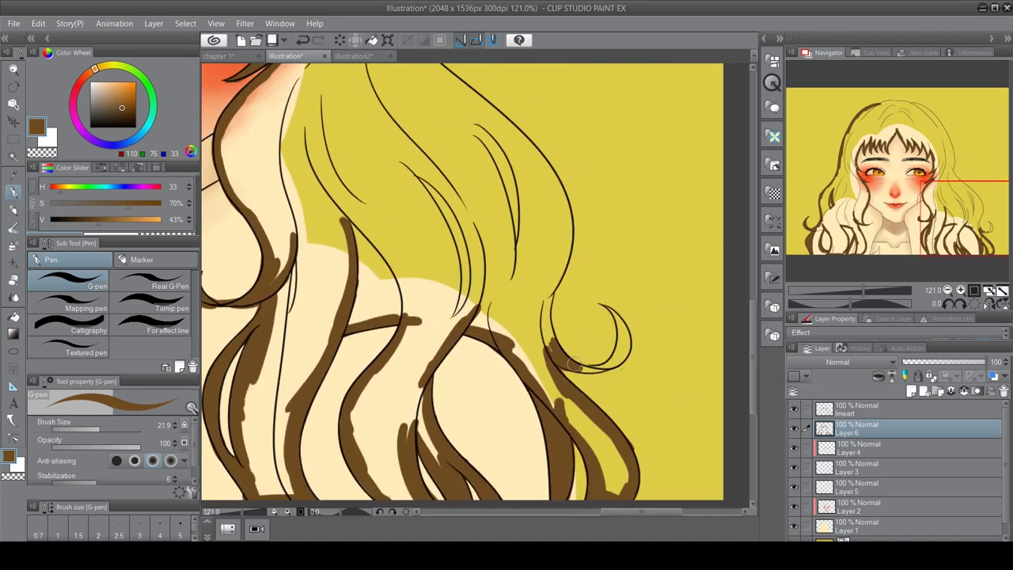
Paint brown along the right-hand outer curl and up the hair contour above it
{"action": "mouse_move", "coordinate": [558, 249]}
{"action": "left_mouse_down"}
{"action": "mouse_move", "coordinate": [543, 342]}
{"action": "mouse_move", "coordinate": [546, 399]}
{"action": "left_mouse_up"}
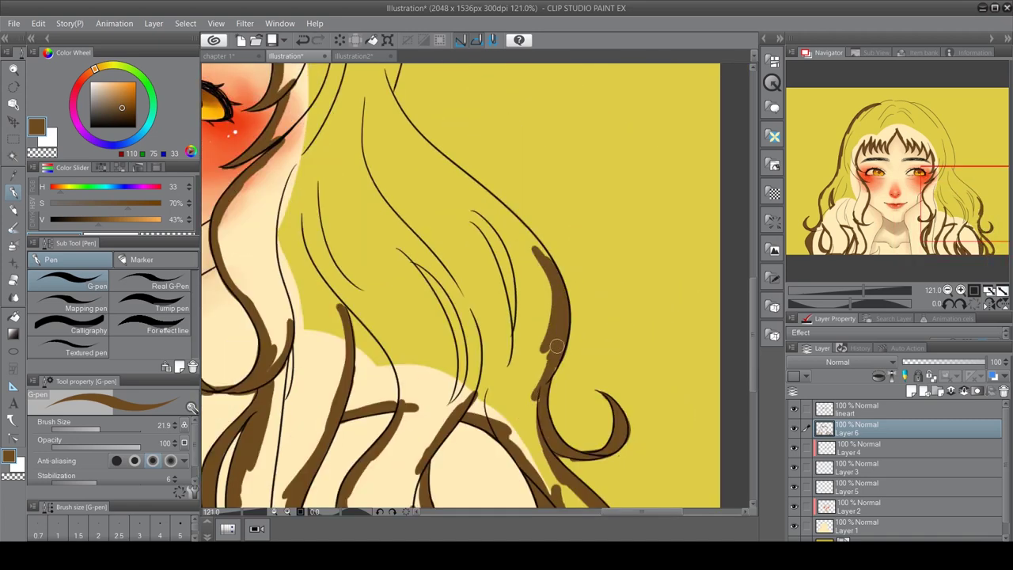
{"action": "left_click_drag", "start_coordinate": [410, 184], "coordinate": [546, 324]}
{"action": "left_click_drag", "start_coordinate": [430, 224], "coordinate": [507, 389]}
{"action": "left_click_drag", "start_coordinate": [486, 230], "coordinate": [497, 369]}
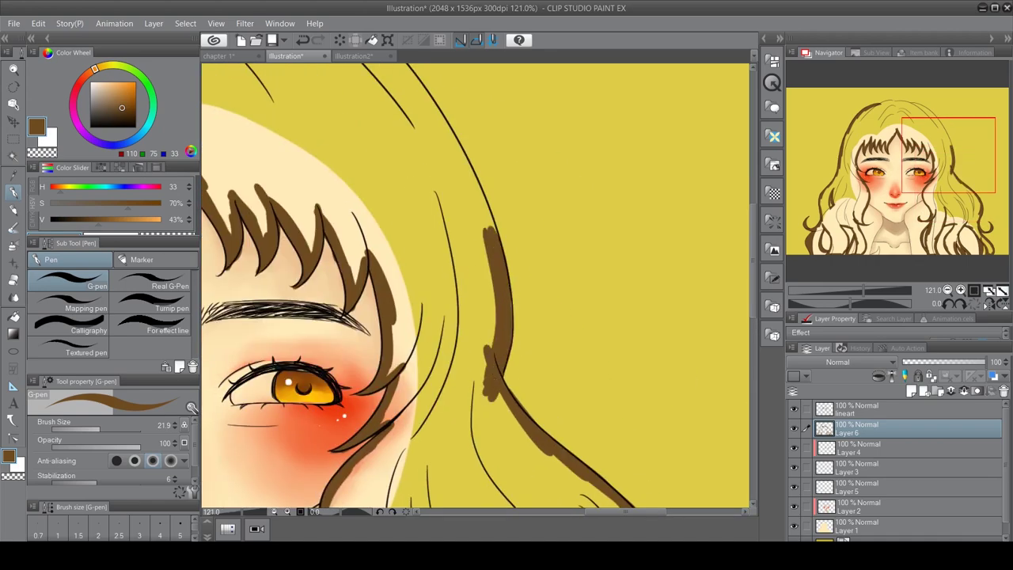
Carry the brown contour strokes up the right-hand side of the head to the crown
{"action": "left_click_drag", "start_coordinate": [356, 154], "coordinate": [539, 321]}
{"action": "left_click_drag", "start_coordinate": [457, 170], "coordinate": [601, 231]}
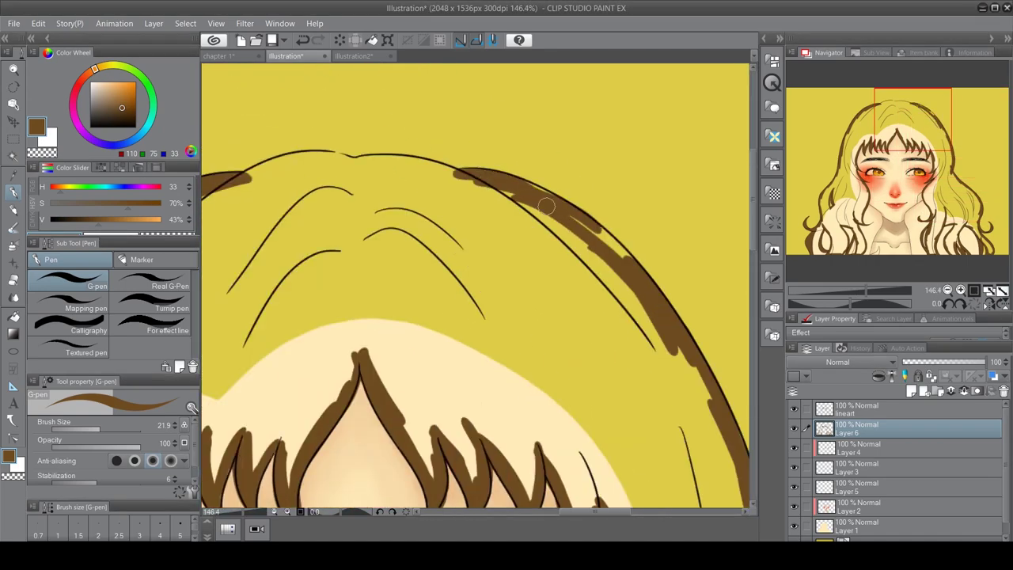
{"action": "left_click_drag", "start_coordinate": [547, 206], "coordinate": [626, 269]}
Fill the entire outlined hair area with the same brown using the Fill tool
{"action": "scroll", "coordinate": [475, 285], "scroll_direction": "down", "scroll_amount": 2}
{"action": "scroll", "coordinate": [475, 285], "scroll_direction": "down", "scroll_amount": 3}
{"action": "key", "text": "g"}
{"action": "left_click", "coordinate": [459, 182]}
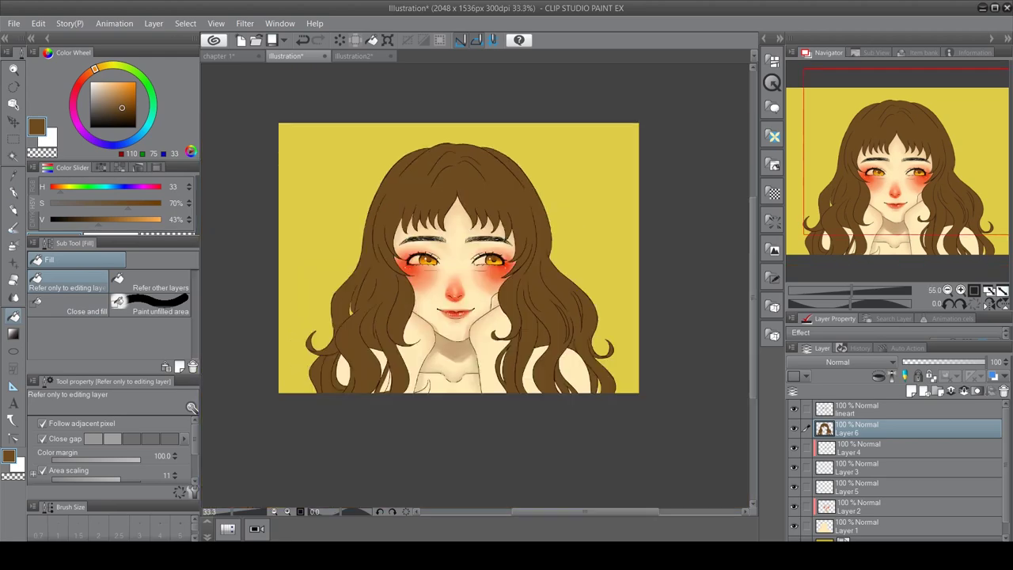
Draw thin black strap lines over both shoulders on a new layer, trimming the overlaps, and merge them into the line art
{"action": "key", "text": "ctrl+plus"}
{"action": "key", "text": "ctrl+plus"}
{"action": "left_click", "coordinate": [911, 391]}
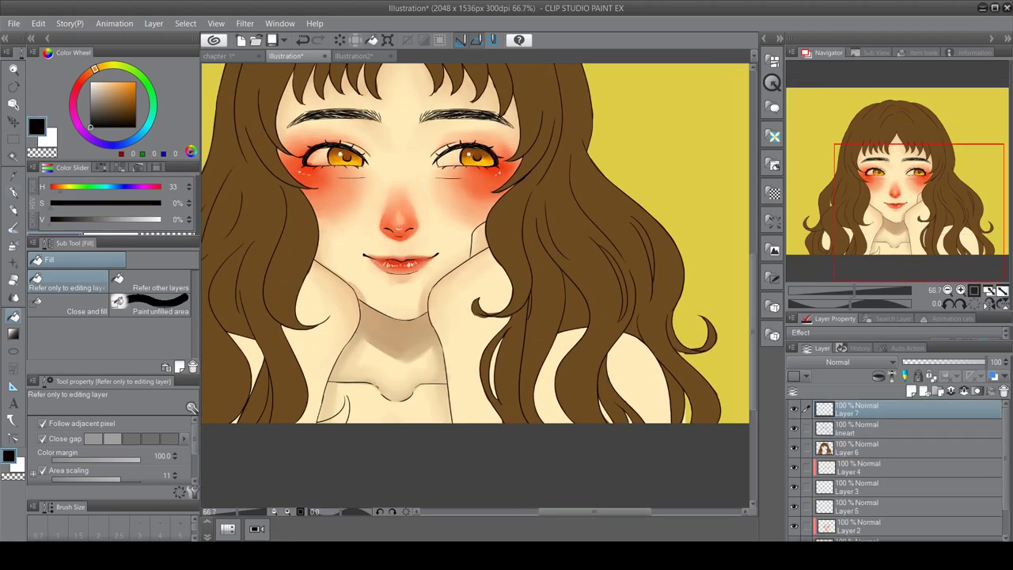
{"action": "key", "text": "p"}
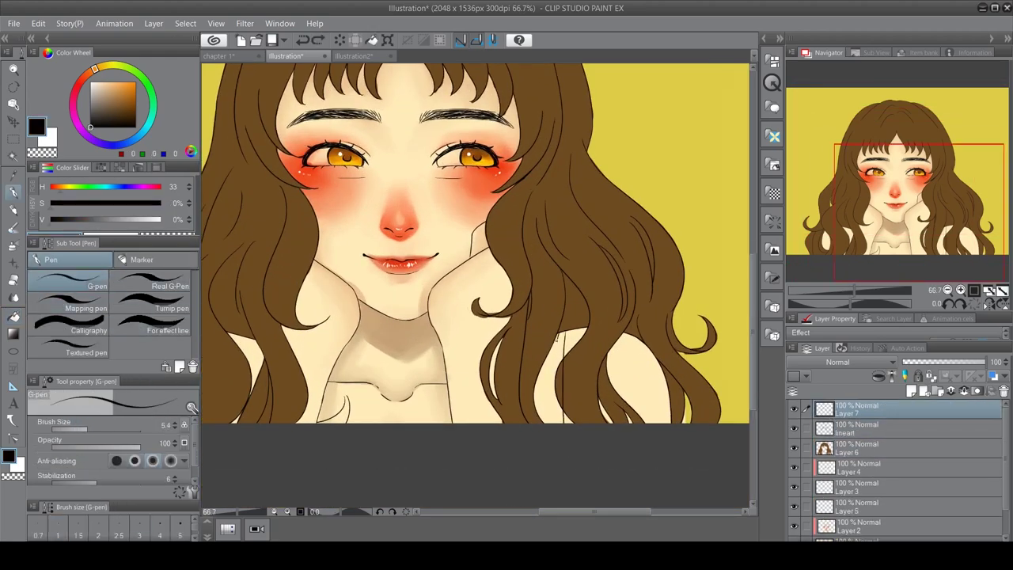
{"action": "left_click_drag", "start_coordinate": [558, 339], "coordinate": [706, 279]}
{"action": "key", "text": "e"}
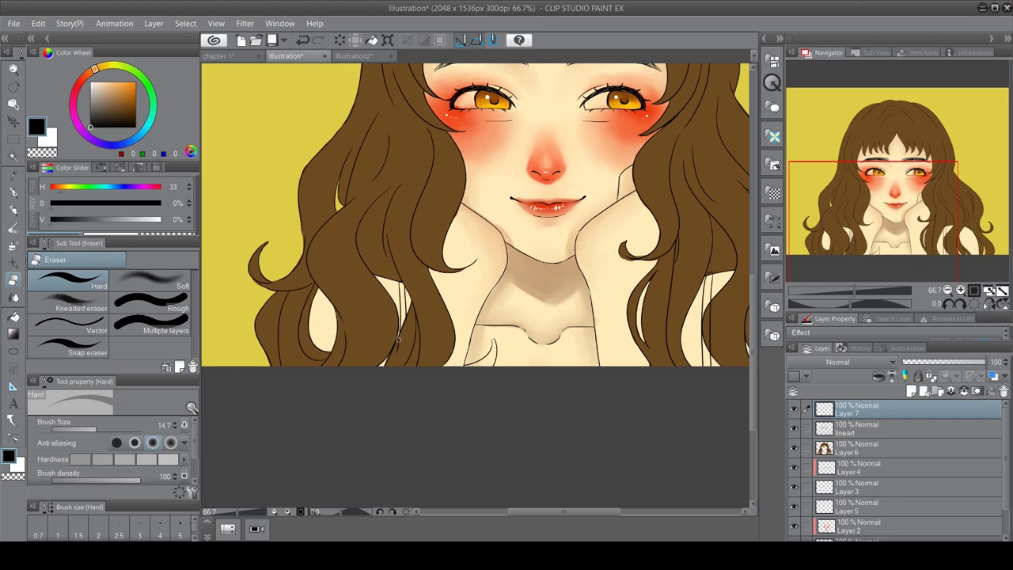
{"action": "scroll", "coordinate": [397, 338], "scroll_direction": "right", "scroll_amount": 3}
{"action": "key", "text": "ctrl+e"}
{"action": "scroll", "coordinate": [593, 356], "scroll_direction": "left", "scroll_amount": 3}
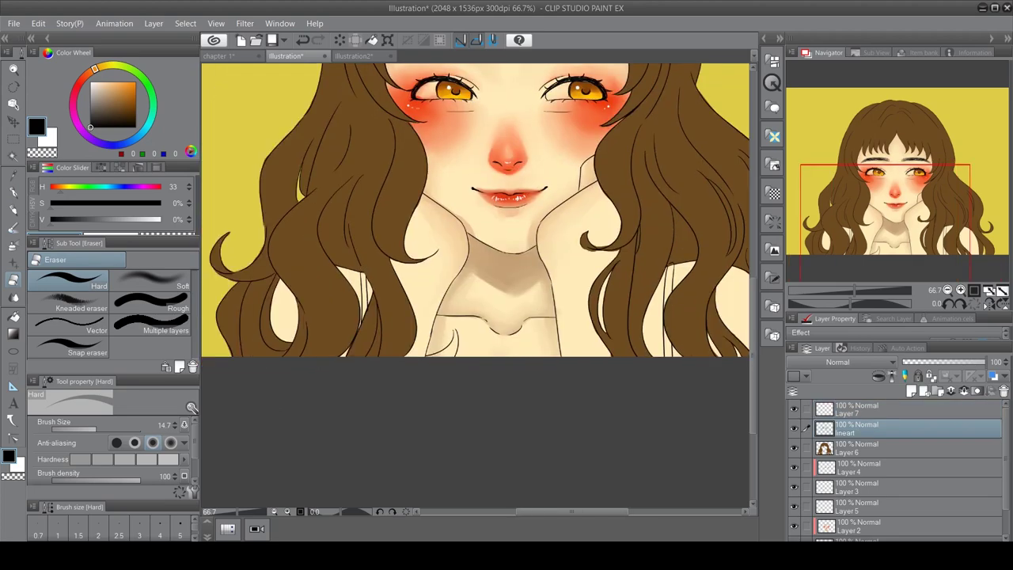
Paint soft golden and light yellow tones over the background on a layer beneath the figure with the Design pencil
{"action": "scroll", "coordinate": [602, 356], "scroll_direction": "up", "scroll_amount": 2}
{"action": "scroll", "coordinate": [621, 355], "scroll_direction": "down", "scroll_amount": 1}
{"action": "scroll", "coordinate": [621, 355], "scroll_direction": "down", "scroll_amount": 1}
{"action": "left_click", "coordinate": [863, 540]}
{"action": "left_click", "coordinate": [123, 82]}
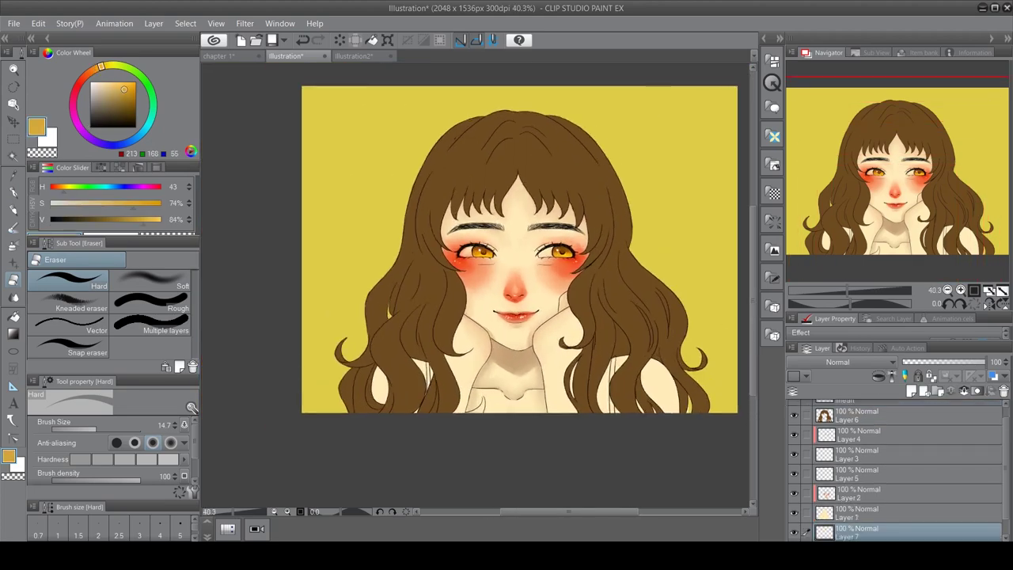
{"action": "key", "text": "b"}
{"action": "left_click_drag", "start_coordinate": [412, 87], "coordinate": [356, 67]}
{"action": "scroll", "coordinate": [317, 198], "scroll_direction": "down", "scroll_amount": 2}
{"action": "scroll", "coordinate": [459, 262], "scroll_direction": "up", "scroll_amount": 2}
{"action": "left_click", "coordinate": [118, 81]}
{"action": "key", "text": "b"}
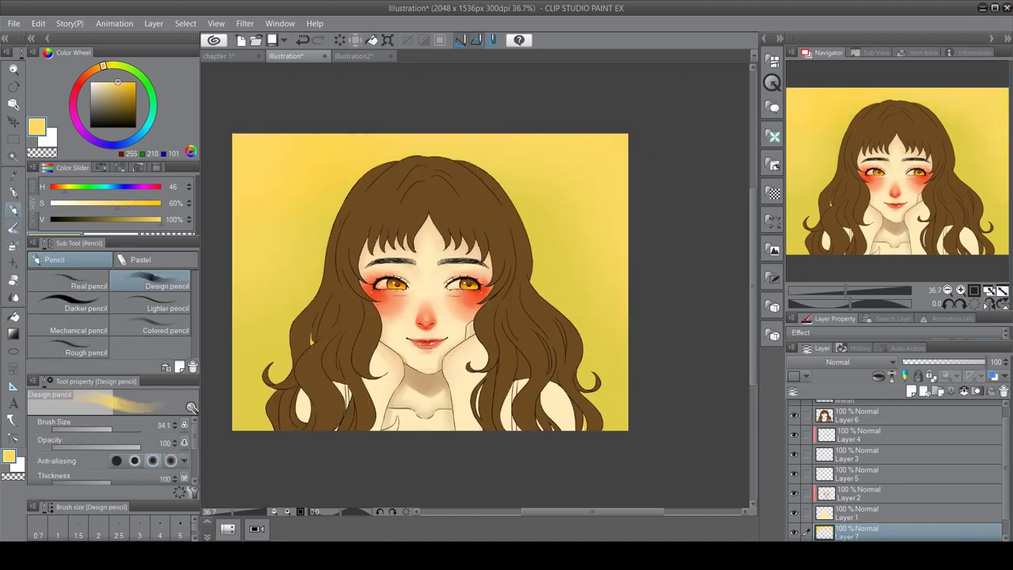
On a new layer clipped to the hair, paint bright yellow highlight patches on the long locks at both sides
{"action": "left_click", "coordinate": [912, 392]}
{"action": "scroll", "coordinate": [459, 269], "scroll_direction": "up", "scroll_amount": 1}
{"action": "scroll", "coordinate": [309, 150], "scroll_direction": "up", "scroll_amount": 1}
{"action": "left_click", "coordinate": [99, 68]}
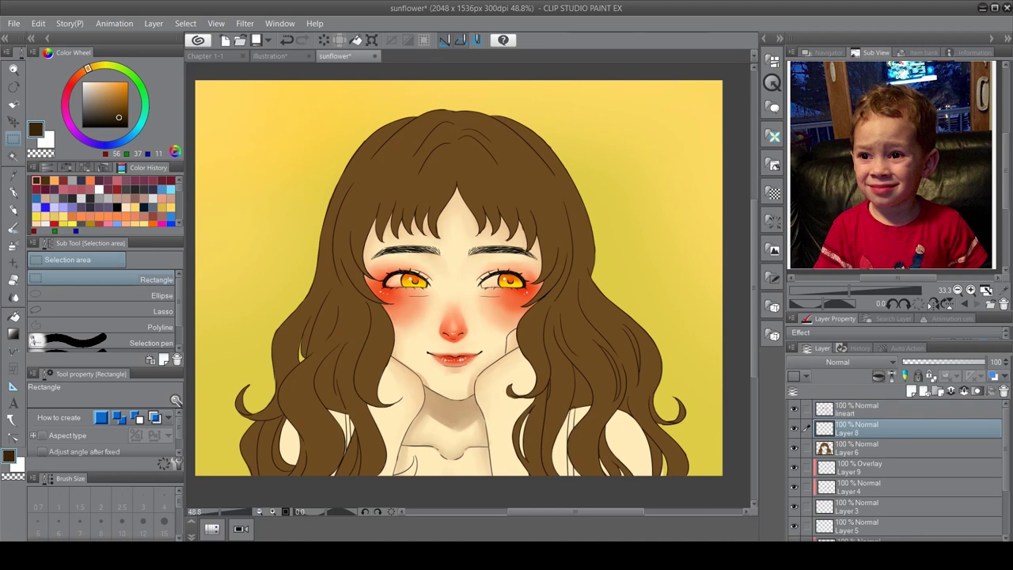
{"action": "left_click", "coordinate": [224, 328], "text": "alt"}
{"action": "key", "text": "p"}
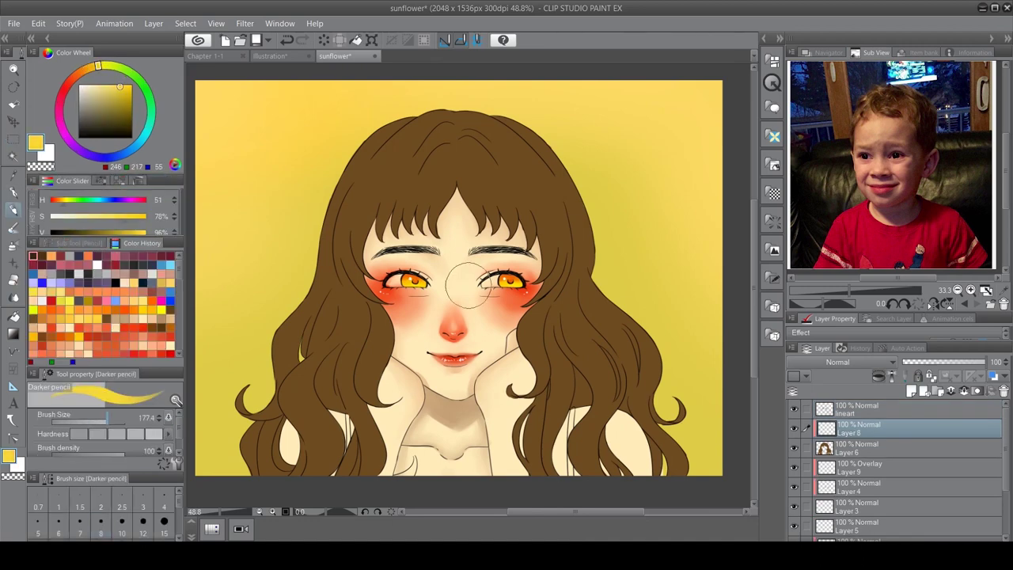
{"action": "key", "text": "p"}
{"action": "left_click_drag", "start_coordinate": [365, 384], "coordinate": [373, 359]}
{"action": "left_click_drag", "start_coordinate": [290, 405], "coordinate": [327, 437]}
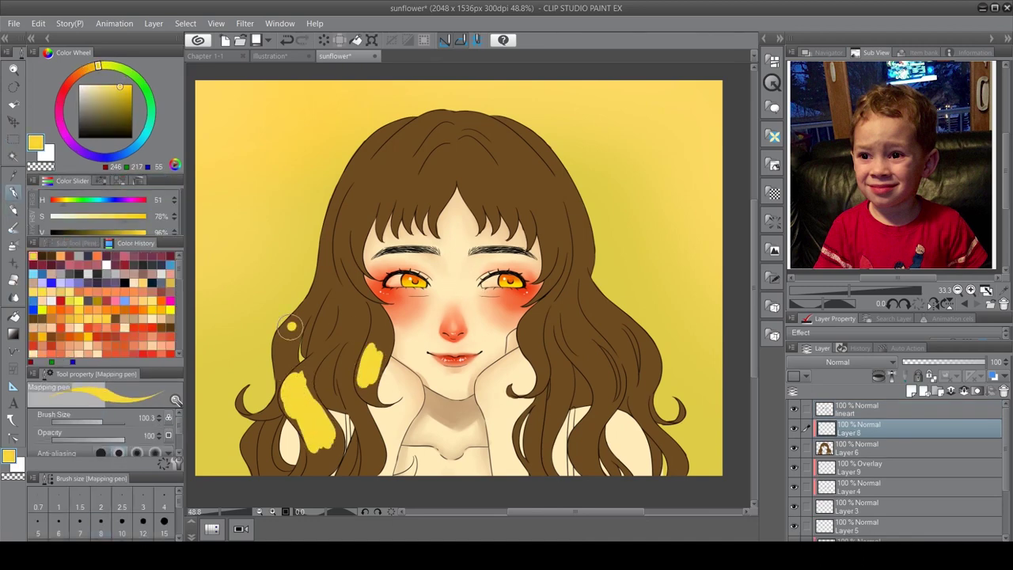
{"action": "left_click_drag", "start_coordinate": [537, 321], "coordinate": [529, 337]}
{"action": "left_click_drag", "start_coordinate": [587, 351], "coordinate": [603, 380]}
{"action": "left_click_drag", "start_coordinate": [645, 342], "coordinate": [652, 385]}
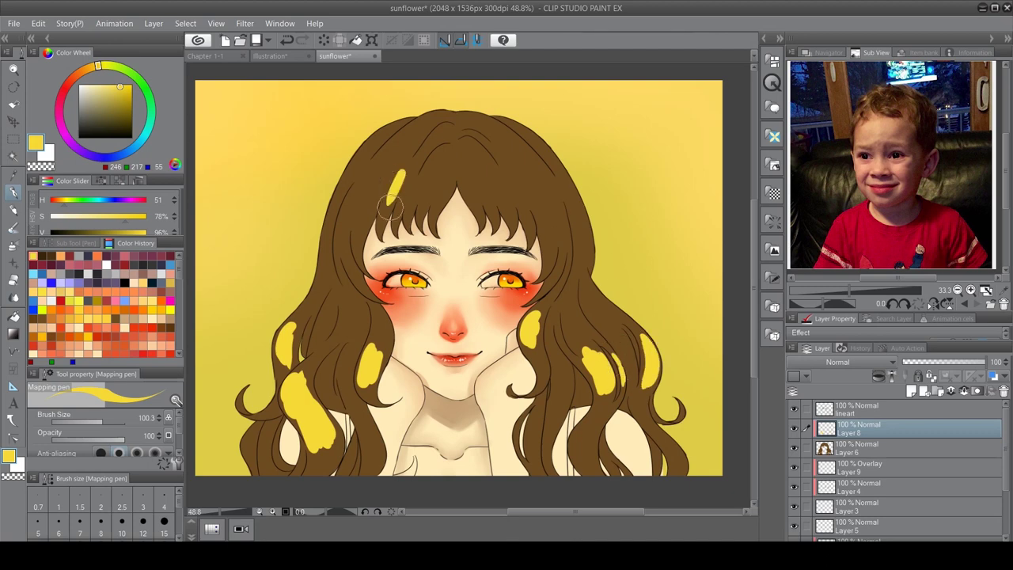
Add yellow highlight patches in a band across the bangs and sides of the head, and on the lower locks
{"action": "left_click_drag", "start_coordinate": [423, 176], "coordinate": [416, 202]}
{"action": "left_click_drag", "start_coordinate": [443, 177], "coordinate": [437, 202]}
{"action": "mouse_move", "coordinate": [467, 181]}
{"action": "left_mouse_down"}
{"action": "mouse_move", "coordinate": [463, 198]}
{"action": "mouse_move", "coordinate": [500, 198]}
{"action": "left_mouse_up"}
{"action": "mouse_move", "coordinate": [516, 176]}
{"action": "left_mouse_down"}
{"action": "mouse_move", "coordinate": [521, 202]}
{"action": "mouse_move", "coordinate": [550, 222]}
{"action": "left_mouse_up"}
{"action": "left_click_drag", "start_coordinate": [373, 174], "coordinate": [366, 201]}
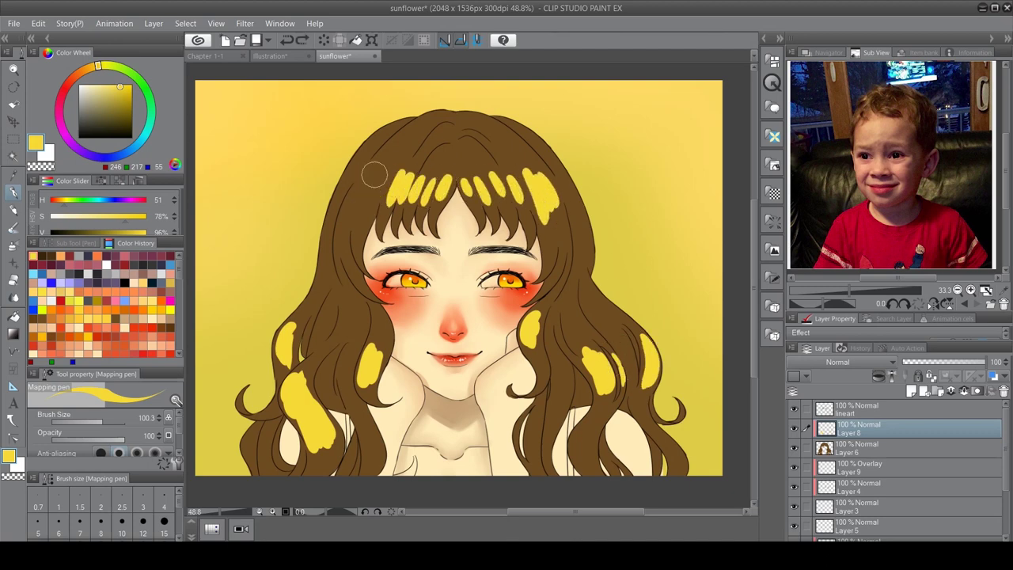
{"action": "left_click_drag", "start_coordinate": [372, 415], "coordinate": [368, 459]}
{"action": "left_click_drag", "start_coordinate": [547, 423], "coordinate": [530, 458]}
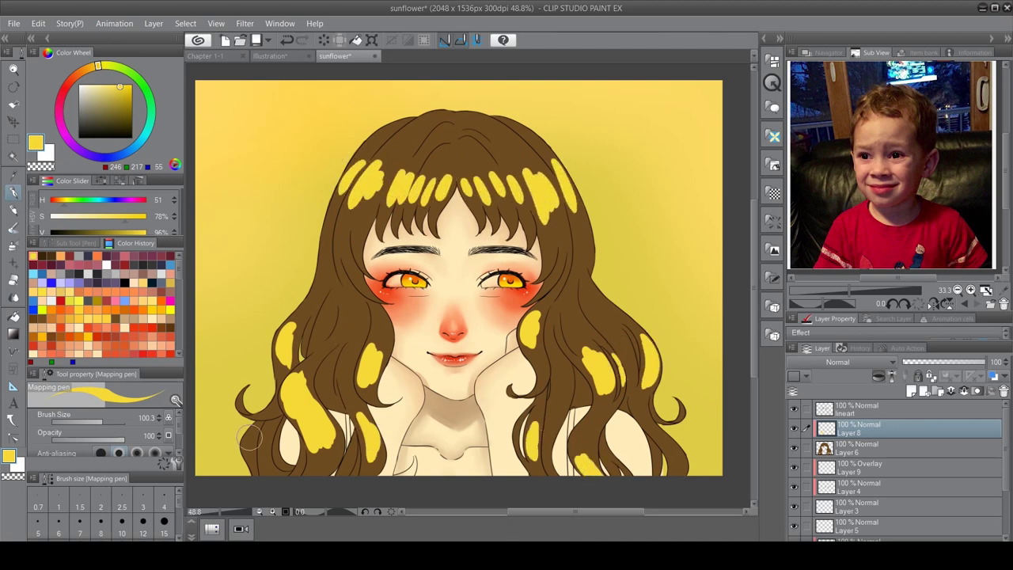
Paint orange patches along the edges of the yellow highlight band on the bangs and crown
{"action": "left_click", "coordinate": [96, 256]}
{"action": "left_click_drag", "start_coordinate": [358, 198], "coordinate": [348, 224]}
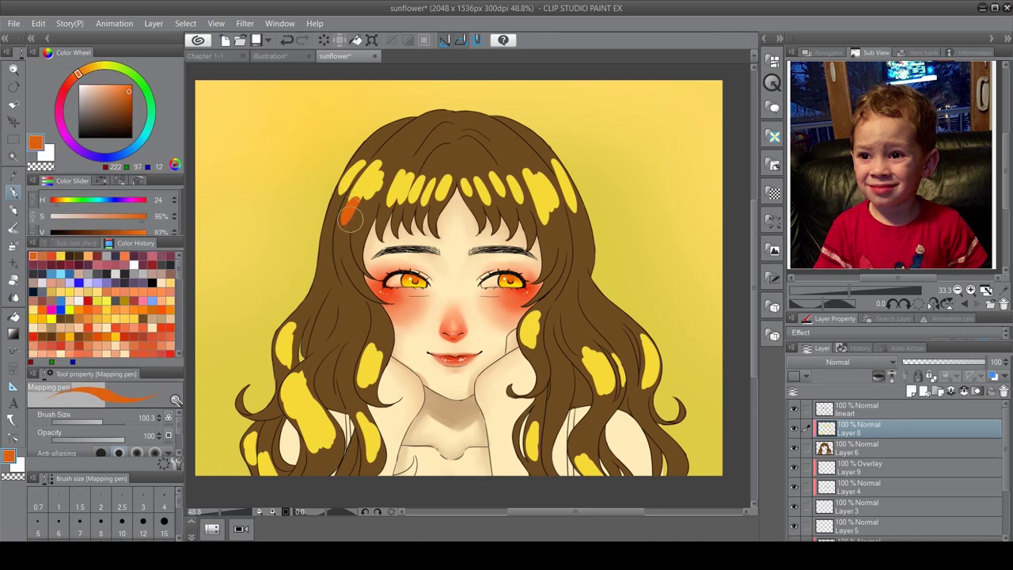
{"action": "left_click_drag", "start_coordinate": [484, 158], "coordinate": [488, 176]}
{"action": "left_click_drag", "start_coordinate": [503, 157], "coordinate": [506, 176]}
{"action": "left_click_drag", "start_coordinate": [521, 156], "coordinate": [526, 175]}
{"action": "left_click_drag", "start_coordinate": [540, 151], "coordinate": [551, 171]}
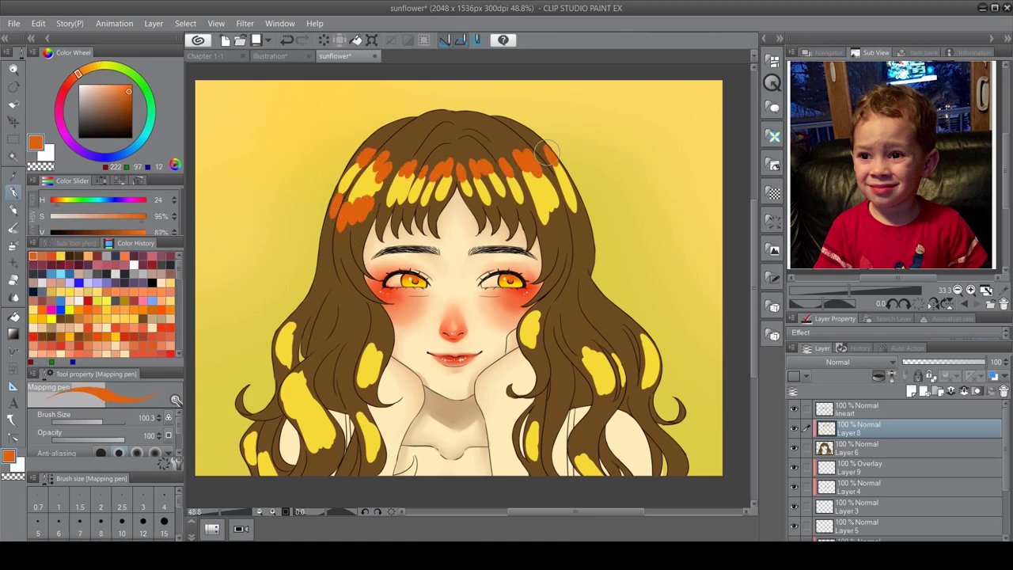
Paint orange patches around the yellow highlights on the long locks at both sides
{"action": "left_click_drag", "start_coordinate": [385, 313], "coordinate": [373, 354]}
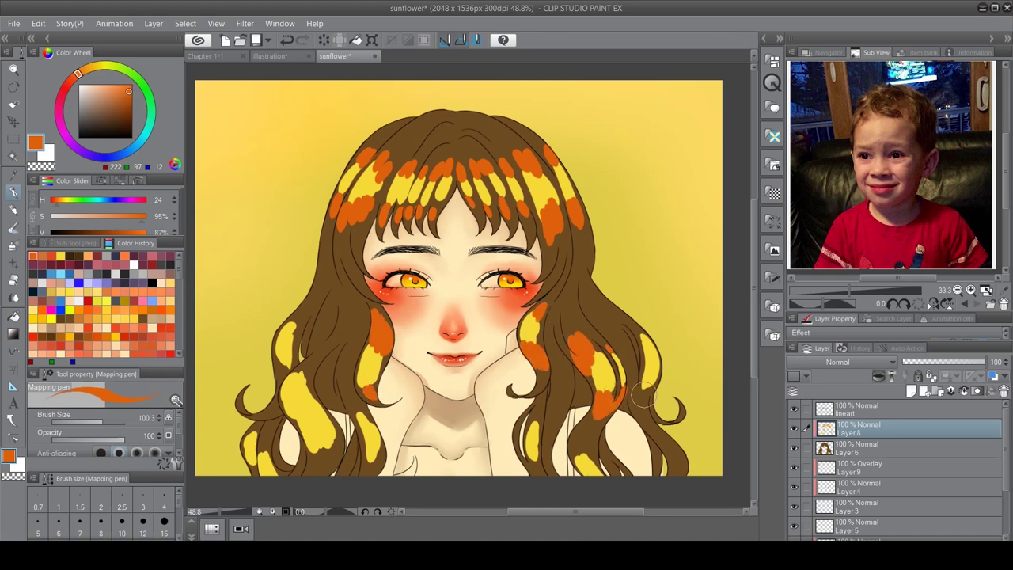
{"action": "left_click_drag", "start_coordinate": [633, 316], "coordinate": [629, 340]}
{"action": "left_click_drag", "start_coordinate": [579, 452], "coordinate": [590, 416]}
{"action": "left_click_drag", "start_coordinate": [377, 422], "coordinate": [383, 413]}
{"action": "left_click_drag", "start_coordinate": [341, 405], "coordinate": [333, 433]}
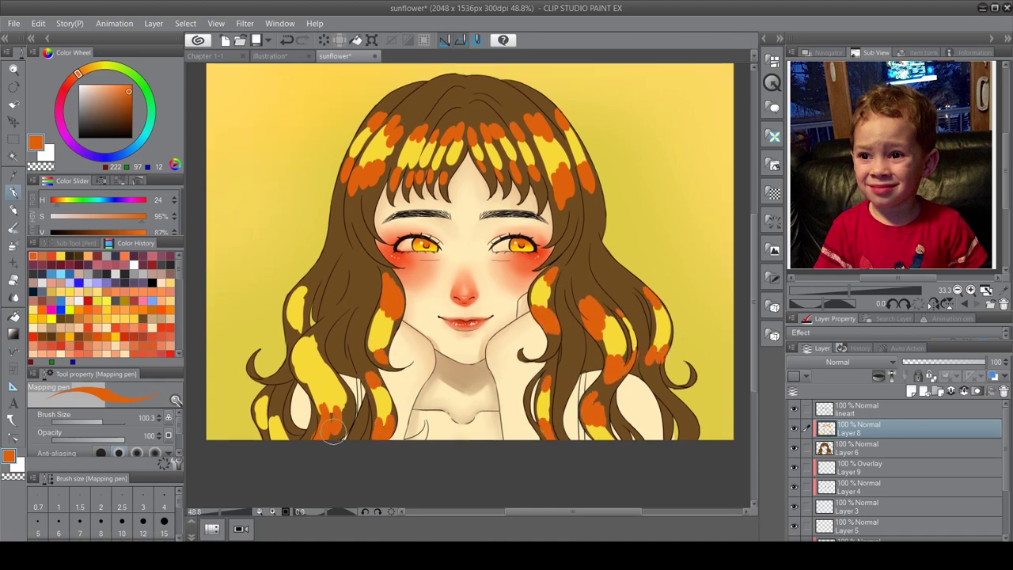
Add further alternating yellow and orange patches to the remaining brown strands on both sides, sampling the colours from the hair
{"action": "left_click", "coordinate": [301, 312], "text": "alt"}
{"action": "left_click_drag", "start_coordinate": [366, 299], "coordinate": [360, 269]}
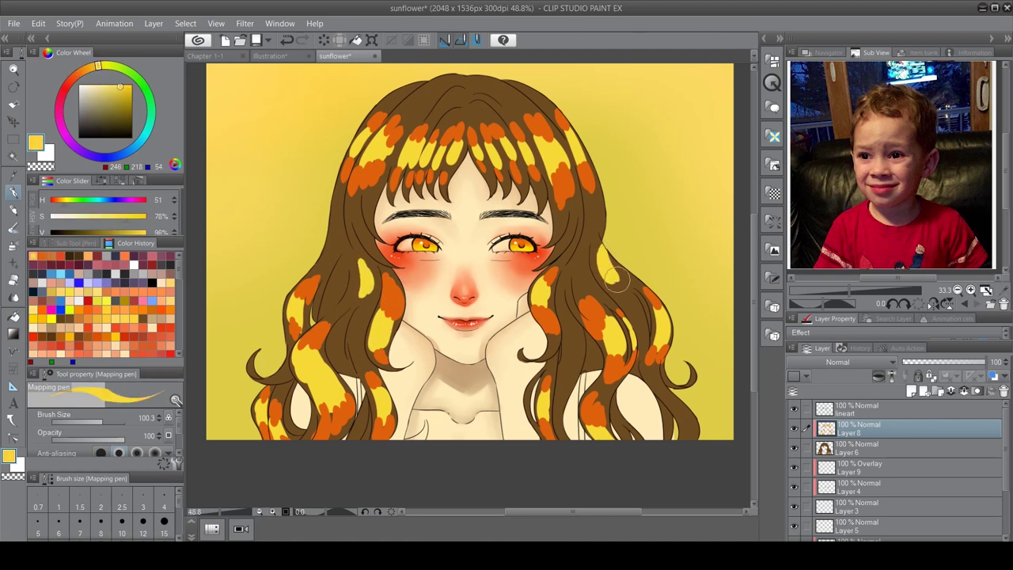
{"action": "left_click_drag", "start_coordinate": [599, 252], "coordinate": [595, 223]}
{"action": "left_click", "coordinate": [324, 265], "text": "alt"}
{"action": "left_click", "coordinate": [551, 372], "text": "alt"}
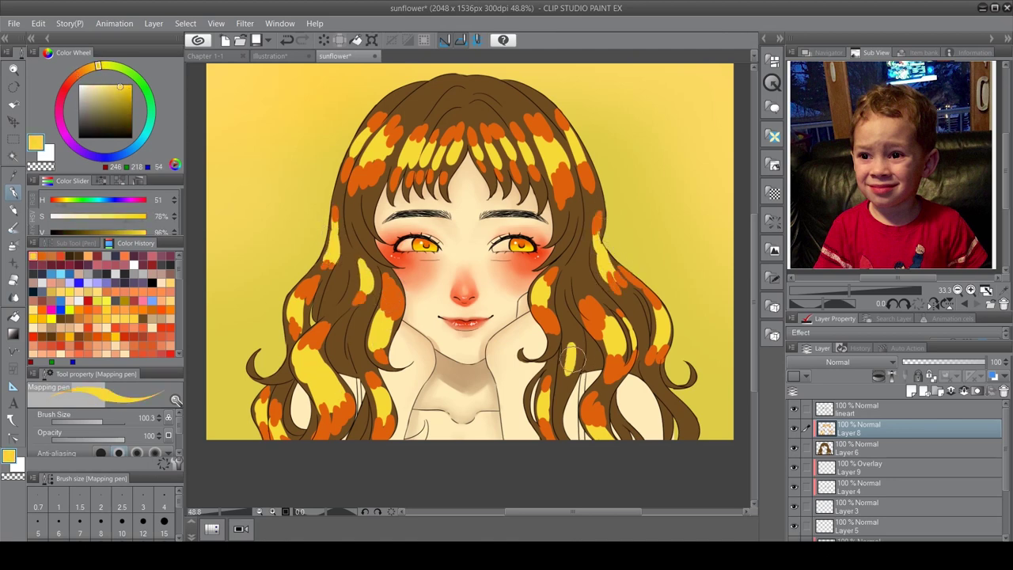
{"action": "left_click_drag", "start_coordinate": [566, 388], "coordinate": [574, 348]}
{"action": "left_click_drag", "start_coordinate": [689, 435], "coordinate": [681, 408]}
{"action": "left_click", "coordinate": [582, 332], "text": "alt"}
{"action": "left_click_drag", "start_coordinate": [570, 376], "coordinate": [566, 329]}
Blend the yellow and orange patches on the thick left-hand wavy lock with the Transparent watercolor brush
{"action": "key", "text": "b"}
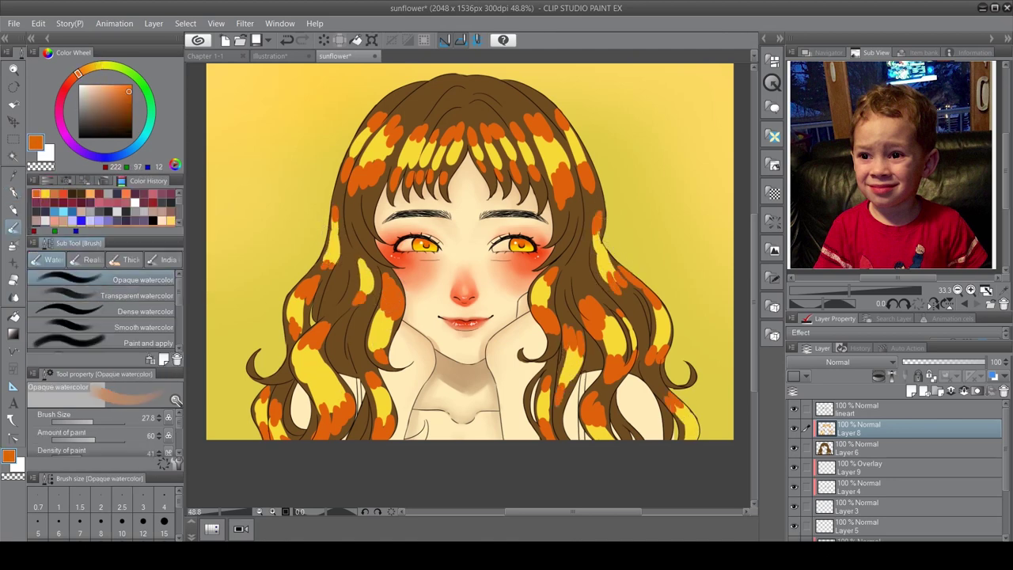
{"action": "left_click", "coordinate": [135, 296]}
{"action": "left_click", "coordinate": [305, 348], "text": "alt"}
{"action": "left_click_drag", "start_coordinate": [309, 337], "coordinate": [332, 380]}
{"action": "left_click_drag", "start_coordinate": [337, 416], "coordinate": [297, 358]}
{"action": "left_click", "coordinate": [301, 348], "text": "alt"}
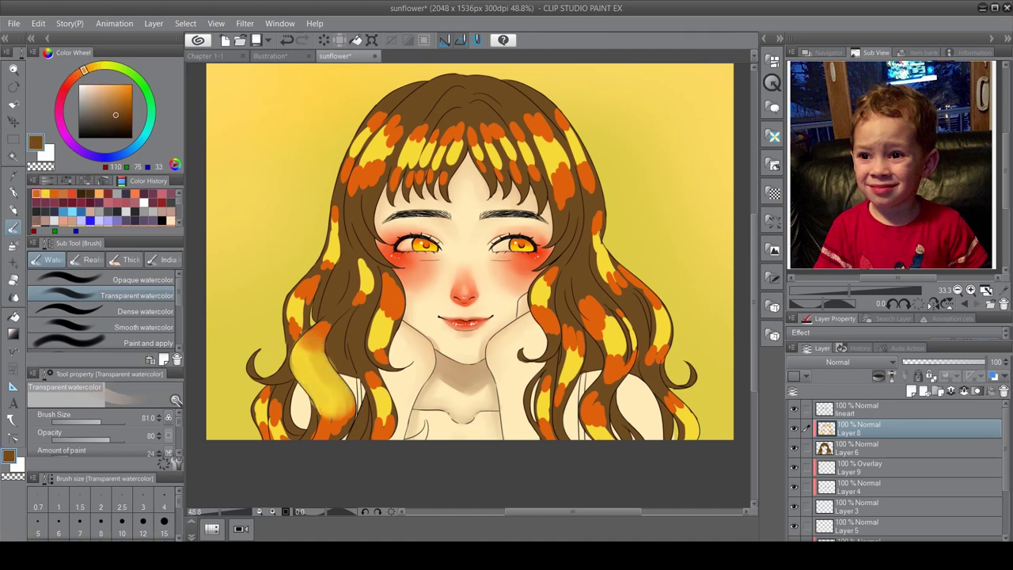
Blend sampled hair colours through the inner left-hand strands between the thick wavy lock and the face
{"action": "left_click", "coordinate": [332, 316], "text": "alt"}
{"action": "left_click_drag", "start_coordinate": [341, 332], "coordinate": [352, 289]}
{"action": "left_click_drag", "start_coordinate": [337, 372], "coordinate": [360, 301]}
{"action": "left_click", "coordinate": [356, 308], "text": "alt"}
{"action": "left_click_drag", "start_coordinate": [372, 253], "coordinate": [362, 360]}
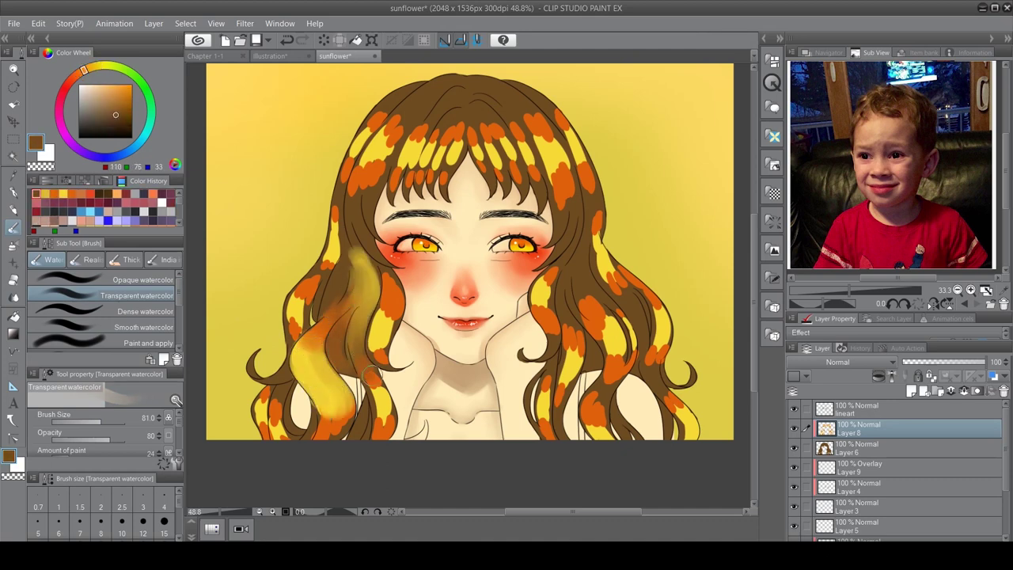
Blend the colour patches along the left-hand face-framing lock down to its lower ends with Transparent watercolor
{"action": "scroll", "coordinate": [103, 313], "scroll_direction": "down", "scroll_amount": 2}
{"action": "left_click", "coordinate": [135, 314]}
{"action": "left_click", "coordinate": [213, 366], "text": "alt"}
{"action": "scroll", "coordinate": [103, 313], "scroll_direction": "up", "scroll_amount": 2}
{"action": "left_click", "coordinate": [135, 295]}
{"action": "left_click", "coordinate": [340, 396], "text": "alt"}
{"action": "mouse_move", "coordinate": [332, 432]}
{"action": "left_mouse_down"}
{"action": "mouse_move", "coordinate": [372, 392]}
{"action": "mouse_move", "coordinate": [384, 269]}
{"action": "left_mouse_up"}
{"action": "left_click", "coordinate": [380, 396], "text": "alt"}
{"action": "left_click", "coordinate": [370, 348], "text": "alt"}
{"action": "left_click", "coordinate": [378, 332], "text": "alt"}
{"action": "left_click_drag", "start_coordinate": [388, 360], "coordinate": [380, 309]}
{"action": "left_click", "coordinate": [382, 348], "text": "alt"}
Blend the yellow, orange and brown patches along the right-hand face-framing lock using sampled hair colours
{"action": "left_click", "coordinate": [539, 372], "text": "alt"}
{"action": "left_click_drag", "start_coordinate": [532, 351], "coordinate": [558, 440]}
{"action": "left_click", "coordinate": [531, 356], "text": "alt"}
{"action": "mouse_move", "coordinate": [554, 400]}
{"action": "left_mouse_down"}
{"action": "mouse_move", "coordinate": [566, 443]}
{"action": "mouse_move", "coordinate": [566, 313]}
{"action": "mouse_move", "coordinate": [538, 293]}
{"action": "left_mouse_up"}
{"action": "left_click", "coordinate": [562, 395], "text": "alt"}
{"action": "left_click", "coordinate": [558, 349], "text": "alt"}
{"action": "left_click", "coordinate": [554, 333], "text": "alt"}
{"action": "left_click", "coordinate": [546, 301], "text": "alt"}
{"action": "mouse_move", "coordinate": [554, 273]}
{"action": "left_mouse_down"}
{"action": "mouse_move", "coordinate": [535, 297]}
{"action": "mouse_move", "coordinate": [563, 238]}
{"action": "left_mouse_up"}
{"action": "left_click", "coordinate": [576, 261], "text": "alt"}
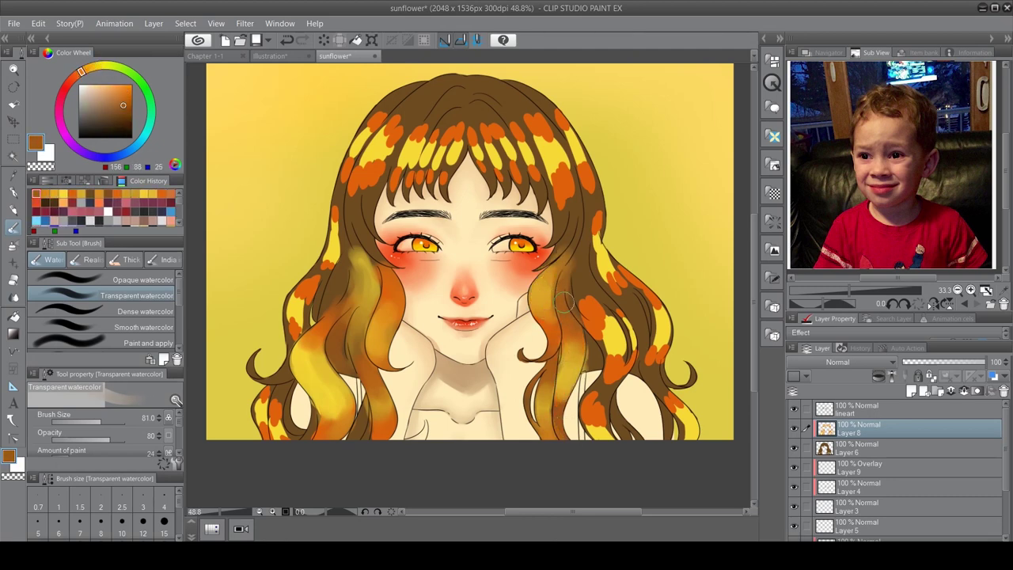
Blend the colour patches on the middle right-hand wavy locks down to the shoulder
{"action": "mouse_move", "coordinate": [603, 296]}
{"action": "left_mouse_down"}
{"action": "mouse_move", "coordinate": [610, 364]}
{"action": "mouse_move", "coordinate": [590, 392]}
{"action": "left_mouse_up"}
{"action": "left_click", "coordinate": [609, 333], "text": "alt"}
{"action": "left_click", "coordinate": [601, 356], "text": "alt"}
{"action": "left_click_drag", "start_coordinate": [630, 317], "coordinate": [606, 305]}
{"action": "left_click", "coordinate": [606, 416], "text": "alt"}
{"action": "left_click_drag", "start_coordinate": [609, 400], "coordinate": [594, 412]}
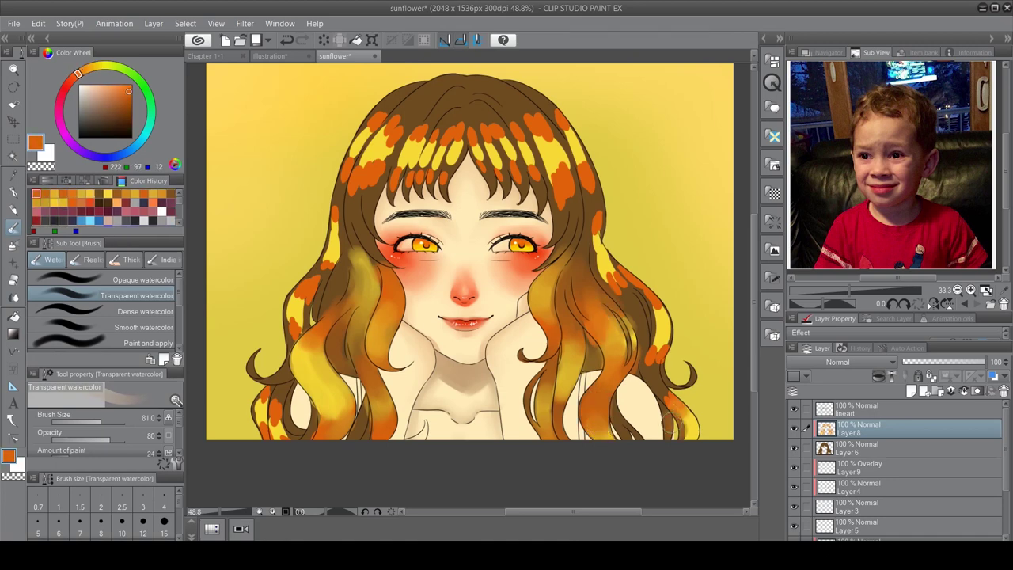
Blend the orange and yellow patches on the outermost right-hand locks from their tips upward
{"action": "left_click_drag", "start_coordinate": [667, 420], "coordinate": [661, 372]}
{"action": "left_click", "coordinate": [661, 340], "text": "alt"}
{"action": "mouse_move", "coordinate": [657, 324]}
{"action": "left_mouse_down"}
{"action": "mouse_move", "coordinate": [645, 300]}
{"action": "mouse_move", "coordinate": [637, 316]}
{"action": "left_mouse_up"}
{"action": "left_click", "coordinate": [637, 317], "text": "alt"}
{"action": "mouse_move", "coordinate": [610, 265]}
{"action": "left_mouse_down"}
{"action": "mouse_move", "coordinate": [618, 305]}
{"action": "mouse_move", "coordinate": [637, 325]}
{"action": "left_mouse_up"}
{"action": "left_click", "coordinate": [633, 317], "text": "alt"}
Blend the yellow and orange patches along the upper right-hand side of the hair, from cheek level to the crown
{"action": "left_click_drag", "start_coordinate": [595, 198], "coordinate": [586, 257]}
{"action": "mouse_move", "coordinate": [585, 170]}
{"action": "left_mouse_down"}
{"action": "mouse_move", "coordinate": [562, 212]}
{"action": "mouse_move", "coordinate": [606, 263]}
{"action": "left_mouse_up"}
{"action": "mouse_move", "coordinate": [486, 167]}
{"action": "left_mouse_down"}
{"action": "mouse_move", "coordinate": [586, 174]}
{"action": "mouse_move", "coordinate": [562, 186]}
{"action": "mouse_move", "coordinate": [568, 124]}
{"action": "left_mouse_up"}
{"action": "left_click", "coordinate": [554, 167], "text": "alt"}
{"action": "left_click_drag", "start_coordinate": [586, 194], "coordinate": [555, 162]}
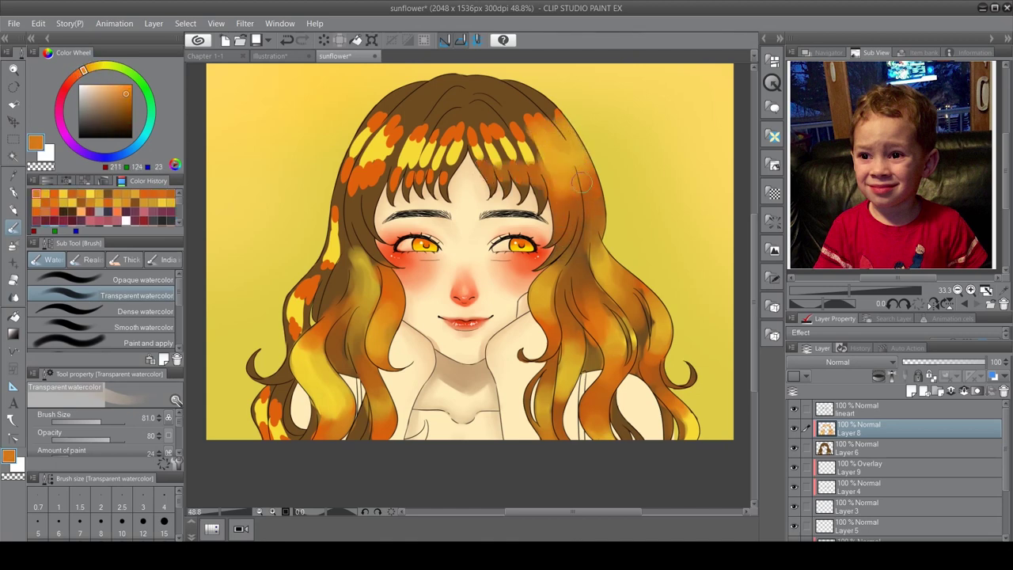
Blend the highlight patches on the right-hand half of the bangs and the crown above them
{"action": "left_click", "coordinate": [335, 173], "text": "alt"}
{"action": "mouse_move", "coordinate": [483, 162]}
{"action": "left_mouse_down"}
{"action": "mouse_move", "coordinate": [538, 139]}
{"action": "mouse_move", "coordinate": [503, 202]}
{"action": "mouse_move", "coordinate": [510, 206]}
{"action": "left_mouse_up"}
{"action": "left_click", "coordinate": [491, 170], "text": "alt"}
{"action": "left_click", "coordinate": [498, 190], "text": "alt"}
{"action": "left_click_drag", "start_coordinate": [554, 111], "coordinate": [487, 151]}
{"action": "left_click", "coordinate": [475, 135], "text": "alt"}
{"action": "left_click_drag", "start_coordinate": [531, 87], "coordinate": [478, 120]}
Blend the highlight patches on the left-hand half of the bangs up into the crown
{"action": "left_click", "coordinate": [442, 163], "text": "alt"}
{"action": "left_click_drag", "start_coordinate": [396, 190], "coordinate": [467, 142]}
{"action": "left_click", "coordinate": [428, 158], "text": "alt"}
{"action": "mouse_move", "coordinate": [396, 170]}
{"action": "left_mouse_down"}
{"action": "mouse_move", "coordinate": [440, 167]}
{"action": "mouse_move", "coordinate": [467, 111]}
{"action": "mouse_move", "coordinate": [427, 95]}
{"action": "left_mouse_up"}
{"action": "left_click", "coordinate": [443, 103], "text": "alt"}
{"action": "left_click_drag", "start_coordinate": [380, 143], "coordinate": [418, 82]}
Blend the left-hand outer hair from the temple to the lower curls, and retouch the right-hand wavy locks
{"action": "mouse_move", "coordinate": [366, 147]}
{"action": "left_mouse_down"}
{"action": "mouse_move", "coordinate": [392, 131]}
{"action": "mouse_move", "coordinate": [356, 166]}
{"action": "mouse_move", "coordinate": [348, 202]}
{"action": "mouse_move", "coordinate": [385, 260]}
{"action": "mouse_move", "coordinate": [332, 289]}
{"action": "left_mouse_up"}
{"action": "left_click", "coordinate": [372, 151], "text": "alt"}
{"action": "left_click", "coordinate": [364, 197], "text": "alt"}
{"action": "left_click", "coordinate": [340, 238], "text": "alt"}
{"action": "left_click", "coordinate": [342, 208], "text": "alt"}
{"action": "left_click_drag", "start_coordinate": [348, 194], "coordinate": [320, 266]}
{"action": "mouse_move", "coordinate": [336, 246]}
{"action": "left_mouse_down"}
{"action": "mouse_move", "coordinate": [309, 293]}
{"action": "mouse_move", "coordinate": [311, 281]}
{"action": "mouse_move", "coordinate": [305, 332]}
{"action": "mouse_move", "coordinate": [257, 408]}
{"action": "left_mouse_up"}
{"action": "left_click", "coordinate": [299, 295], "text": "alt"}
{"action": "left_click", "coordinate": [261, 407], "text": "alt"}
{"action": "left_click_drag", "start_coordinate": [642, 334], "coordinate": [614, 340]}
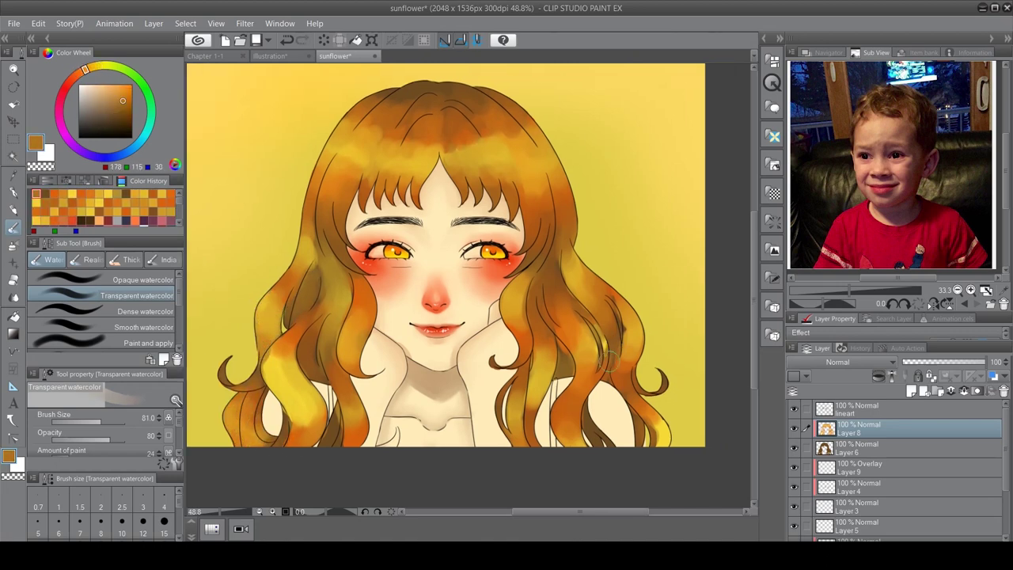
Paint dark brown shadows into the wavy locks on both sides with the Dense watercolor brush on a new clipped layer above the hair colors
{"action": "left_click", "coordinate": [393, 92], "text": "alt"}
{"action": "left_click", "coordinate": [912, 391]}
{"action": "left_click", "coordinate": [142, 279]}
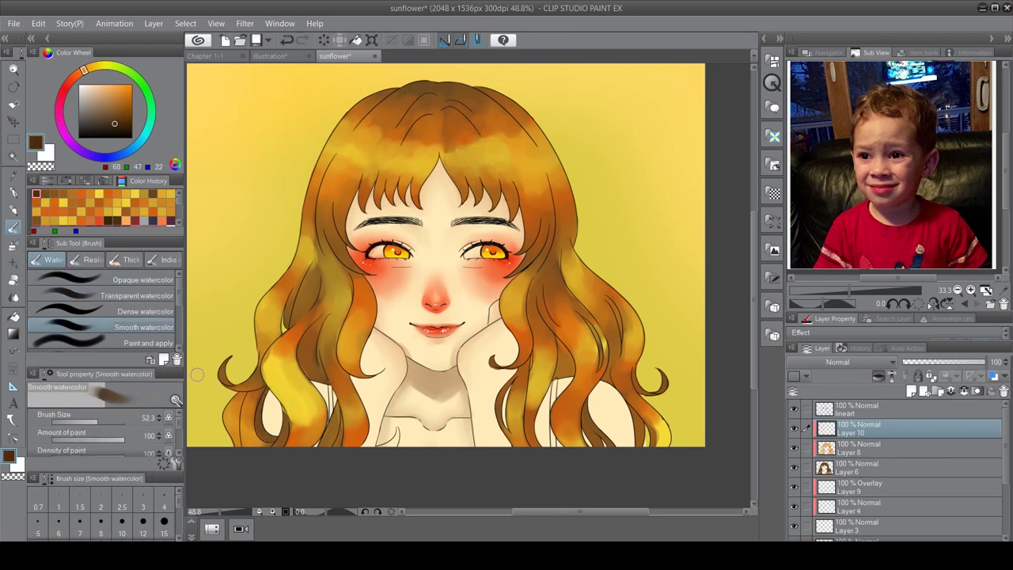
{"action": "left_click", "coordinate": [142, 311]}
{"action": "left_click", "coordinate": [252, 442], "text": "alt"}
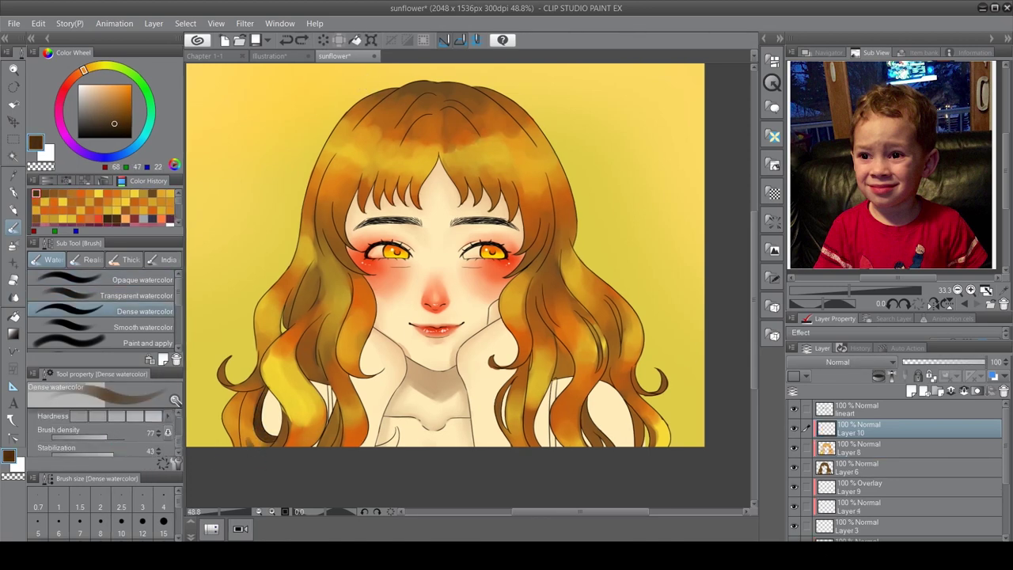
{"action": "left_click", "coordinate": [260, 378], "text": "alt"}
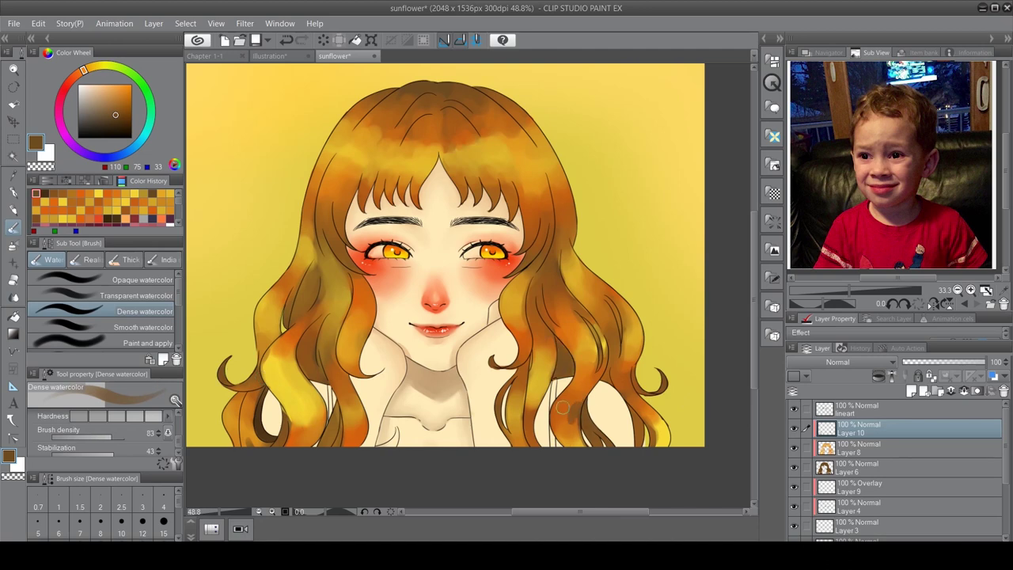
{"action": "left_click", "coordinate": [547, 305], "text": "alt"}
{"action": "mouse_move", "coordinate": [317, 276]}
{"action": "left_mouse_down"}
{"action": "mouse_move", "coordinate": [286, 317]}
{"action": "mouse_move", "coordinate": [297, 320]}
{"action": "mouse_move", "coordinate": [277, 285]}
{"action": "mouse_move", "coordinate": [324, 316]}
{"action": "mouse_move", "coordinate": [315, 339]}
{"action": "left_mouse_up"}
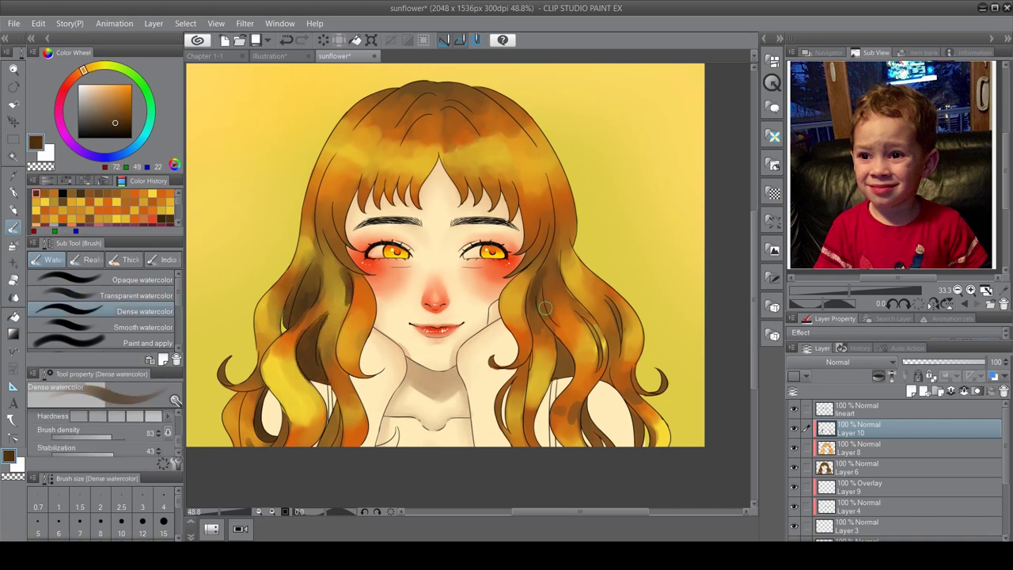
{"action": "left_click_drag", "start_coordinate": [237, 402], "coordinate": [234, 443]}
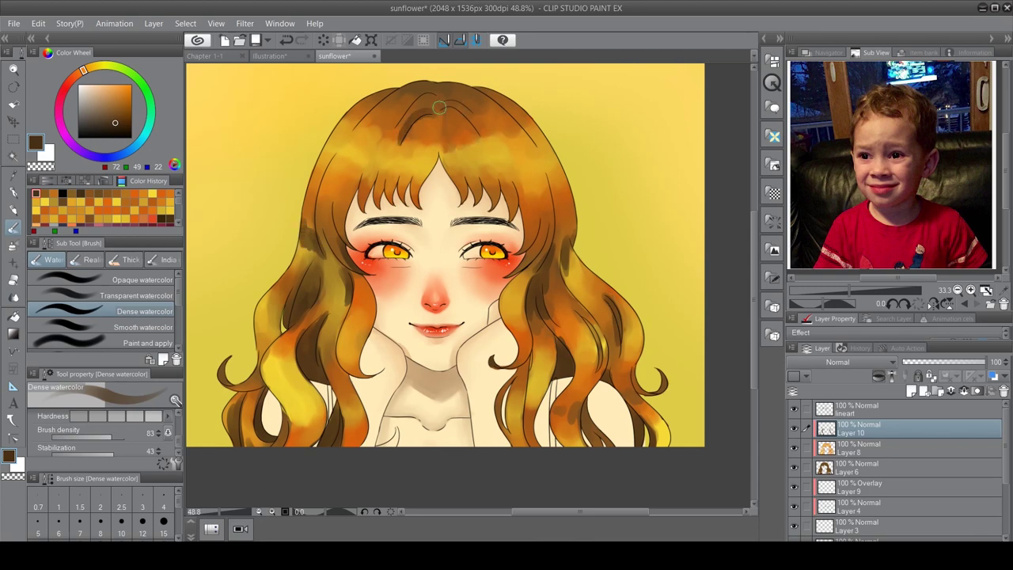
Shade the crown and parting dark brown and soften the shadow edges there and in the right-hand locks with the Transparent watercolor brush
{"action": "left_click_drag", "start_coordinate": [420, 99], "coordinate": [496, 106]}
{"action": "left_click", "coordinate": [136, 295]}
{"action": "mouse_move", "coordinate": [356, 134]}
{"action": "left_mouse_down"}
{"action": "mouse_move", "coordinate": [396, 111]}
{"action": "mouse_move", "coordinate": [475, 127]}
{"action": "mouse_move", "coordinate": [520, 119]}
{"action": "left_mouse_up"}
{"action": "left_click_drag", "start_coordinate": [570, 282], "coordinate": [630, 419]}
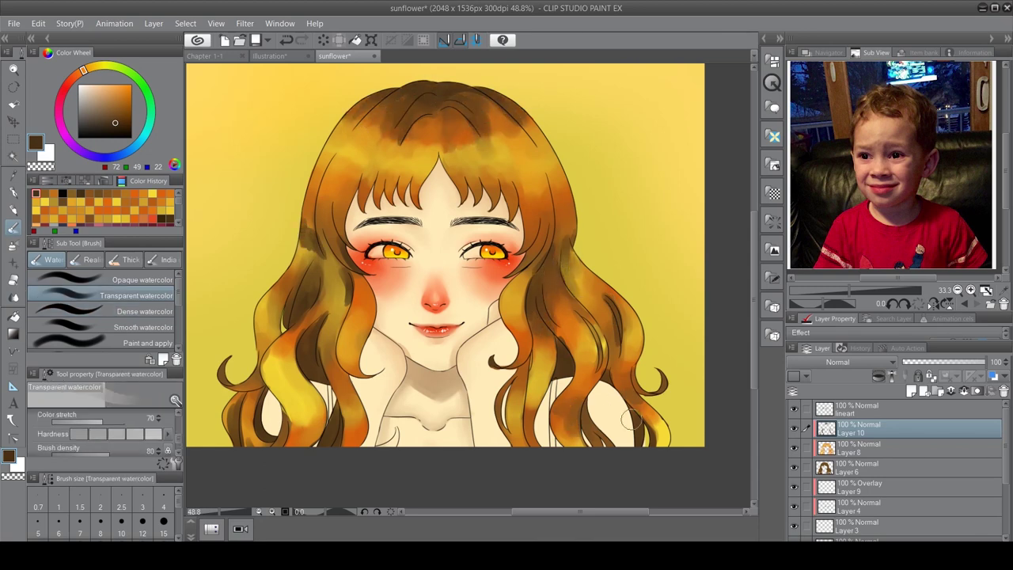
Soften the bright yellow and orange transitions in the left-hand lower locks with picked orange tones and the Blend tool
{"action": "left_click_drag", "start_coordinate": [229, 449], "coordinate": [266, 467]}
{"action": "left_click", "coordinate": [340, 431], "text": "alt"}
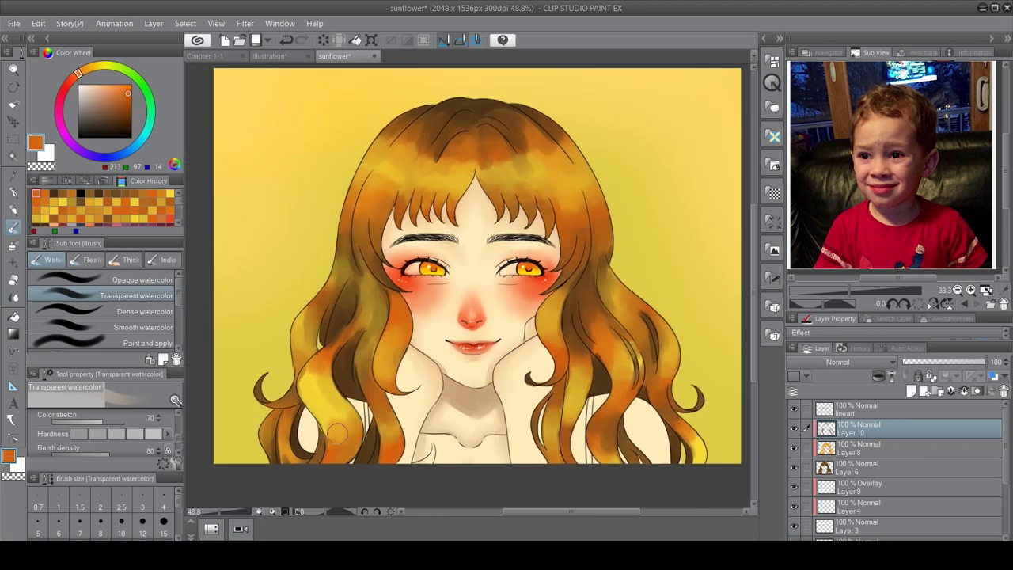
{"action": "left_click", "coordinate": [341, 411], "text": "alt"}
{"action": "key", "text": "j"}
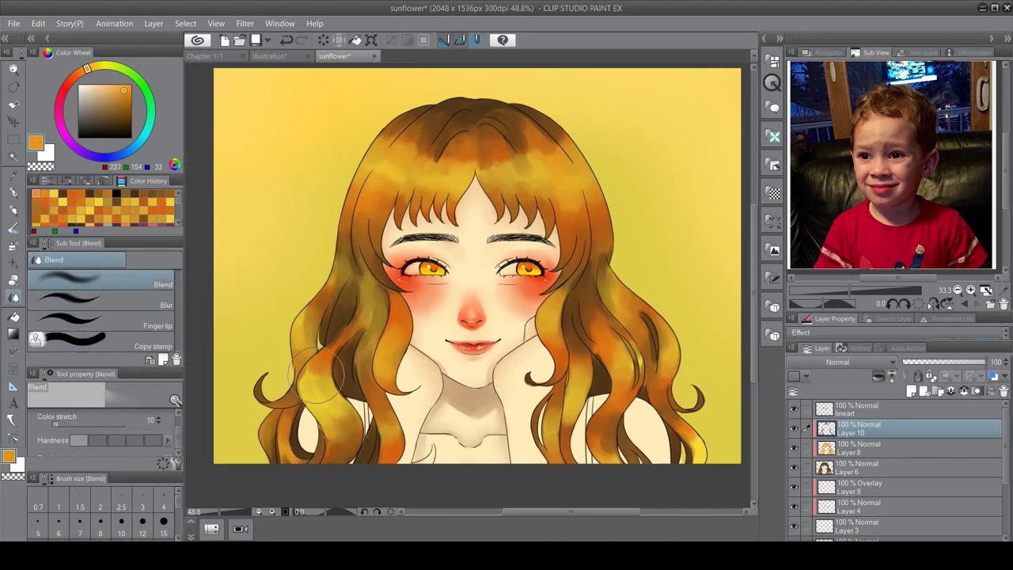
Blend the yellow highlight band across the bangs on Layer 8
{"action": "left_click", "coordinate": [510, 163], "text": "alt"}
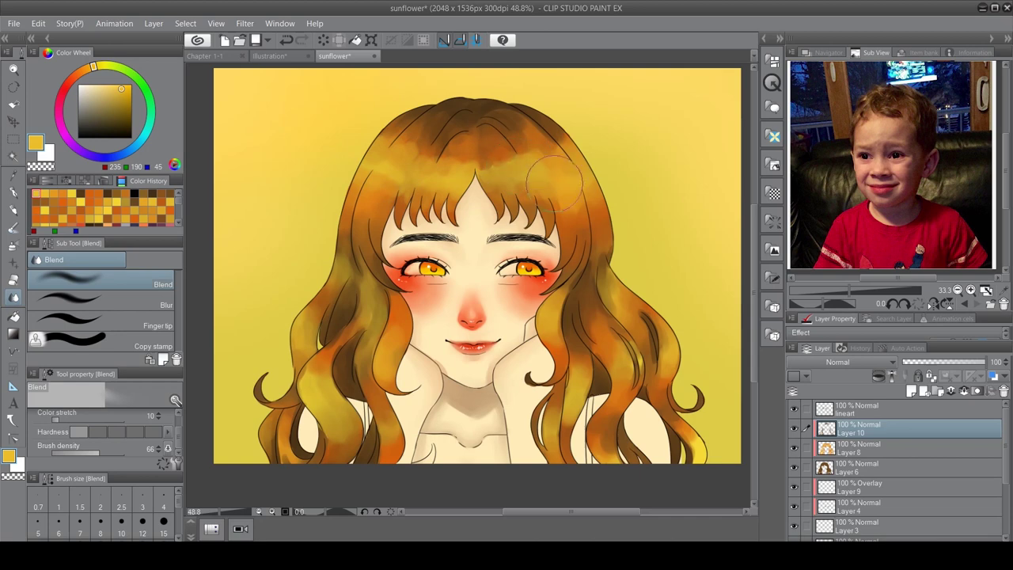
{"action": "left_click", "coordinate": [433, 167], "text": "ctrl+shift"}
{"action": "left_click_drag", "start_coordinate": [434, 166], "coordinate": [380, 170]}
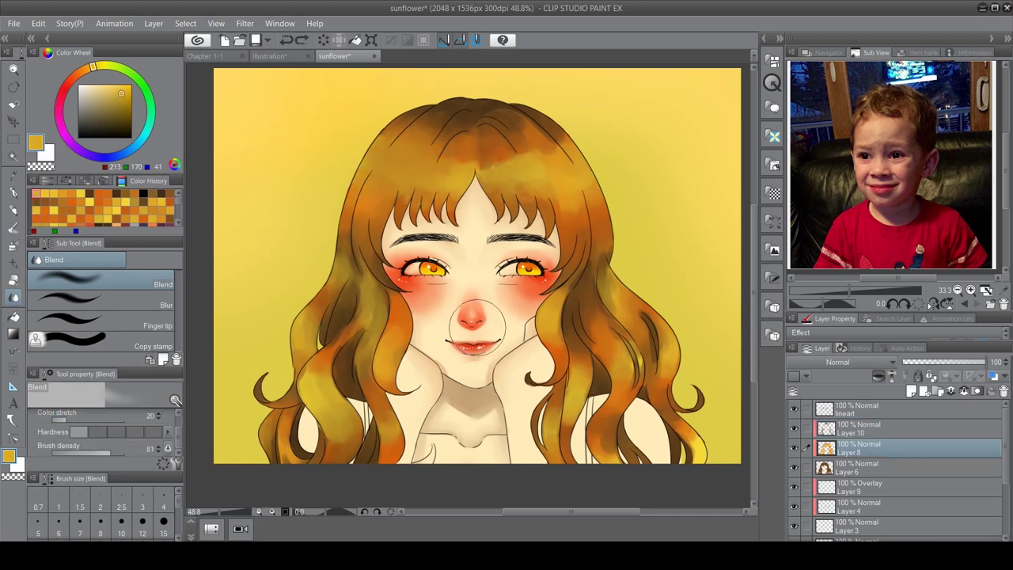
{"action": "left_click", "coordinate": [380, 170], "text": "alt"}
Blend the yellow and orange highlights in the lower wavy locks on both sides of the face
{"action": "left_click", "coordinate": [364, 368], "text": "alt"}
{"action": "left_click", "coordinate": [309, 380], "text": "alt"}
{"action": "left_click", "coordinate": [286, 445], "text": "alt"}
{"action": "mouse_move", "coordinate": [625, 361]}
{"action": "left_mouse_down"}
{"action": "mouse_move", "coordinate": [669, 348]}
{"action": "mouse_move", "coordinate": [697, 443]}
{"action": "left_mouse_up"}
{"action": "left_click", "coordinate": [696, 444], "text": "alt"}
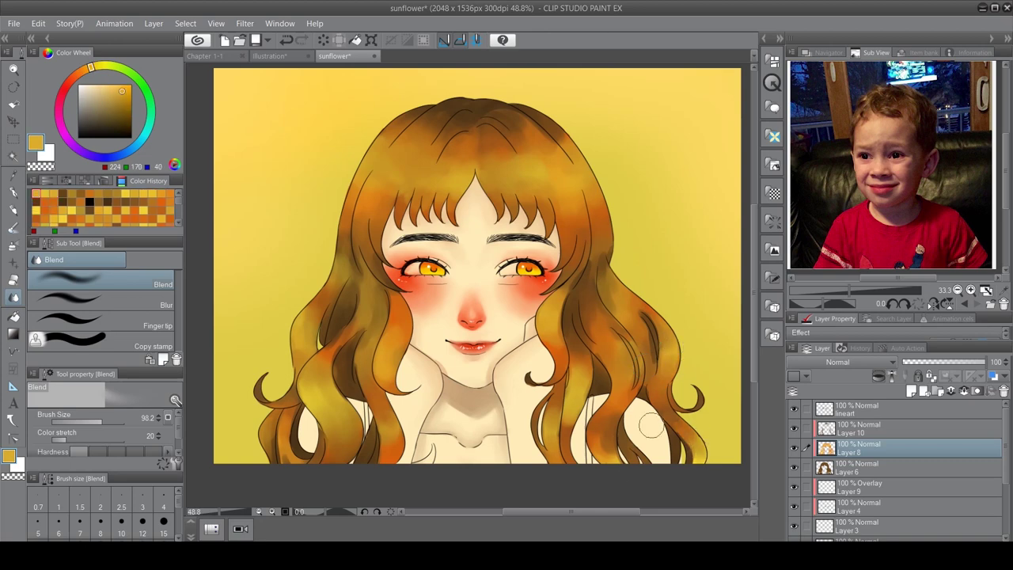
Airbrush warm brown shading over the hair on a new clipped layer, and tint the line art dark brown on another clipped layer
{"action": "left_click", "coordinate": [364, 345], "text": "ctrl+shift"}
{"action": "key", "text": "ctrl+shift+n"}
{"action": "key", "text": "b"}
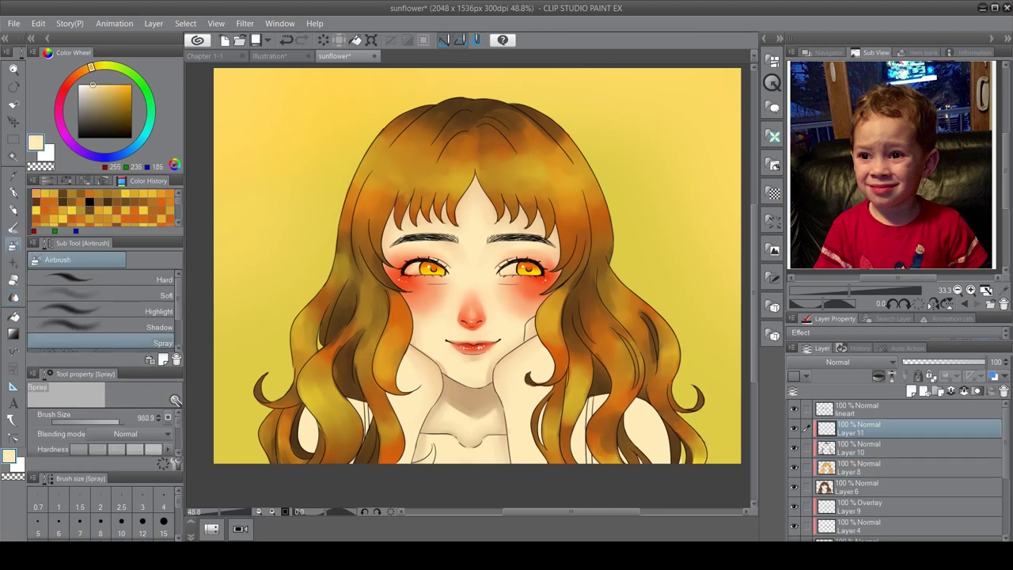
{"action": "left_click", "coordinate": [396, 444], "text": "alt"}
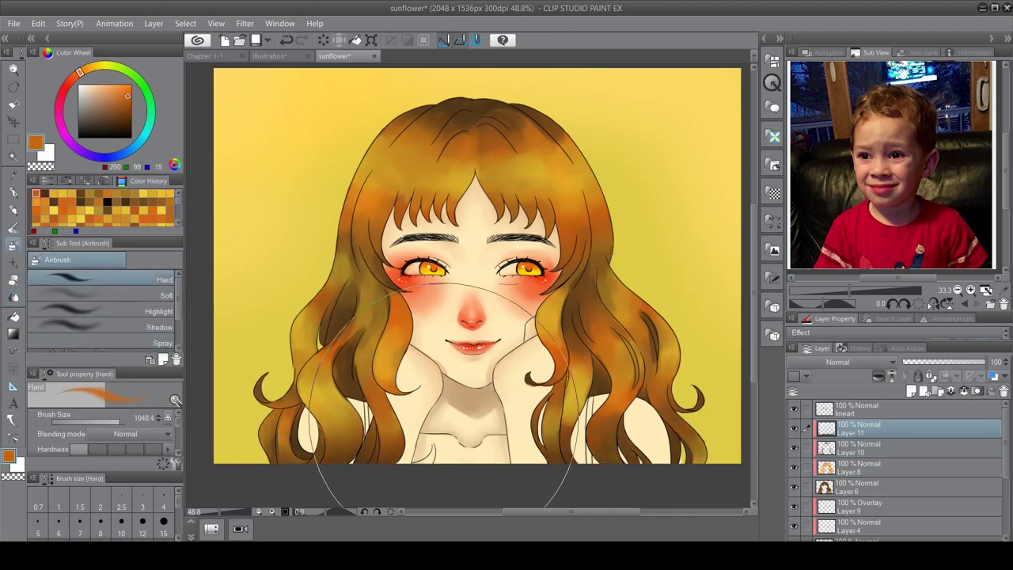
{"action": "left_click", "coordinate": [435, 198], "text": "alt"}
{"action": "key", "text": "ctrl+shift+alt+e"}
{"action": "left_click", "coordinate": [396, 443], "text": "alt"}
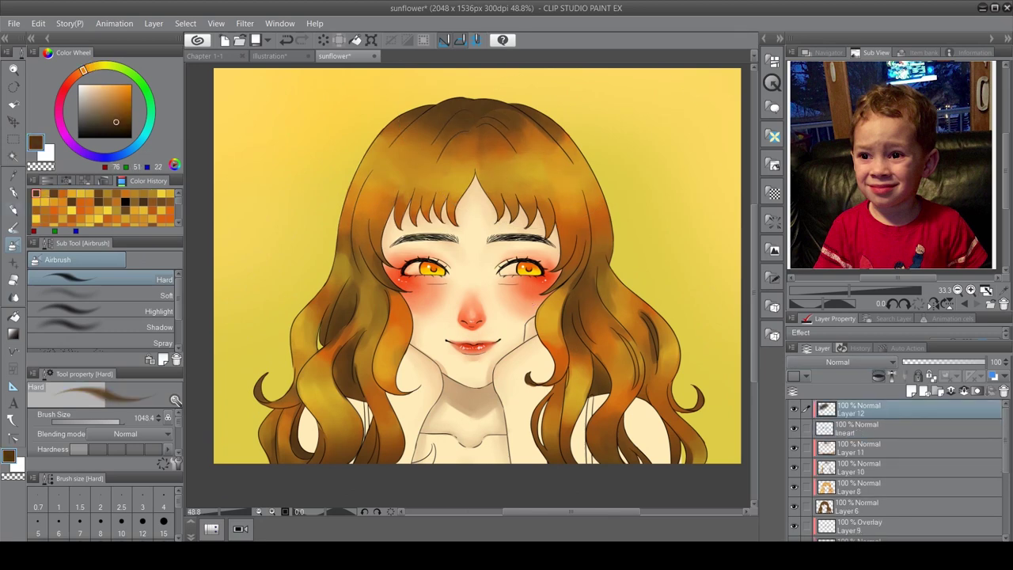
Fill in both eyebrows with a dark brown Mapping pen on a new layer beneath the line art
{"action": "scroll", "coordinate": [484, 175], "scroll_direction": "up", "scroll_amount": 3}
{"action": "left_click", "coordinate": [858, 448]}
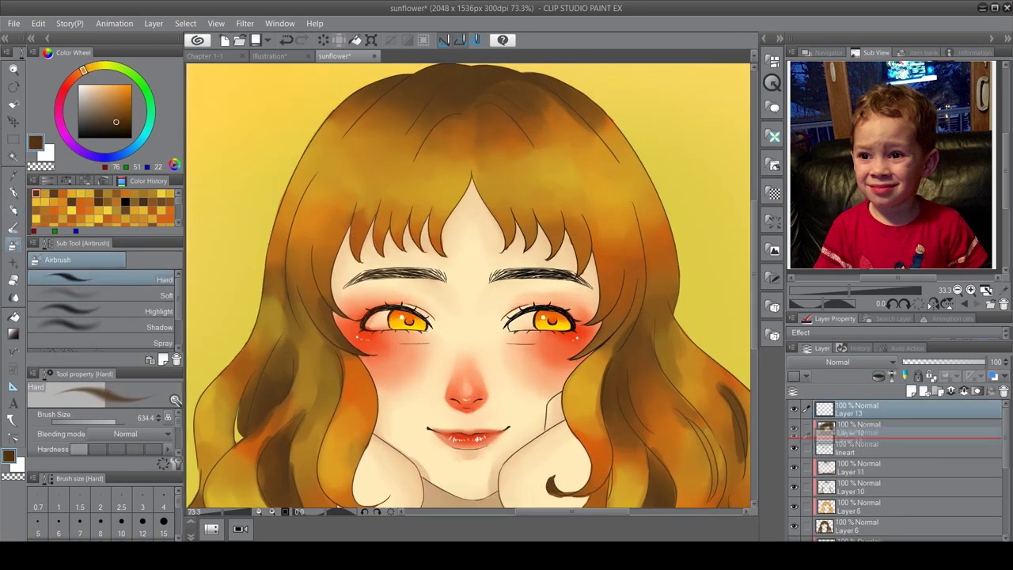
{"action": "key", "text": "ctrl+shift+n"}
{"action": "key", "text": "p"}
{"action": "left_click_drag", "start_coordinate": [508, 273], "coordinate": [574, 276]}
{"action": "scroll", "coordinate": [546, 259], "scroll_direction": "up", "scroll_amount": 3}
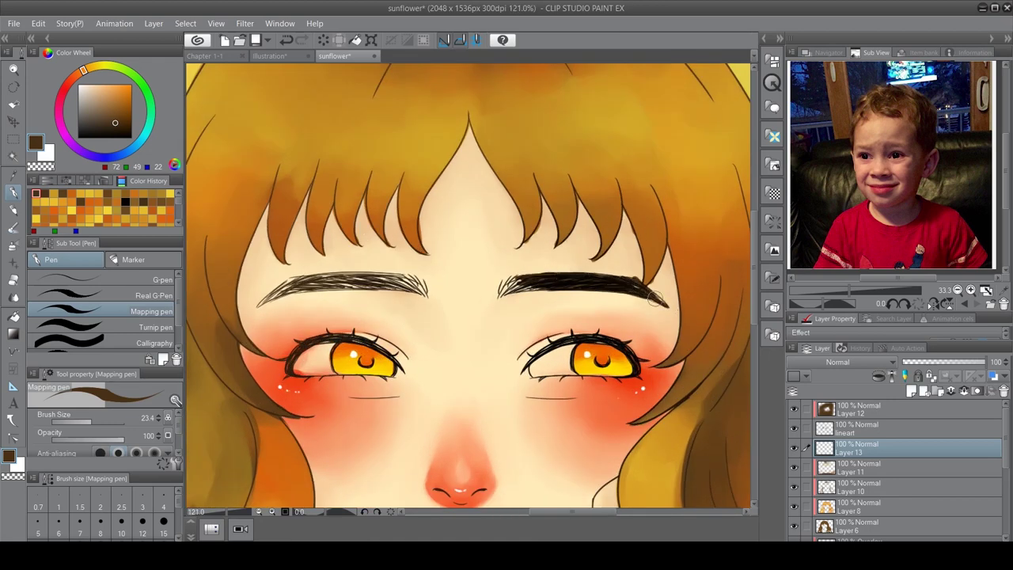
{"action": "left_click_drag", "start_coordinate": [510, 278], "coordinate": [650, 285]}
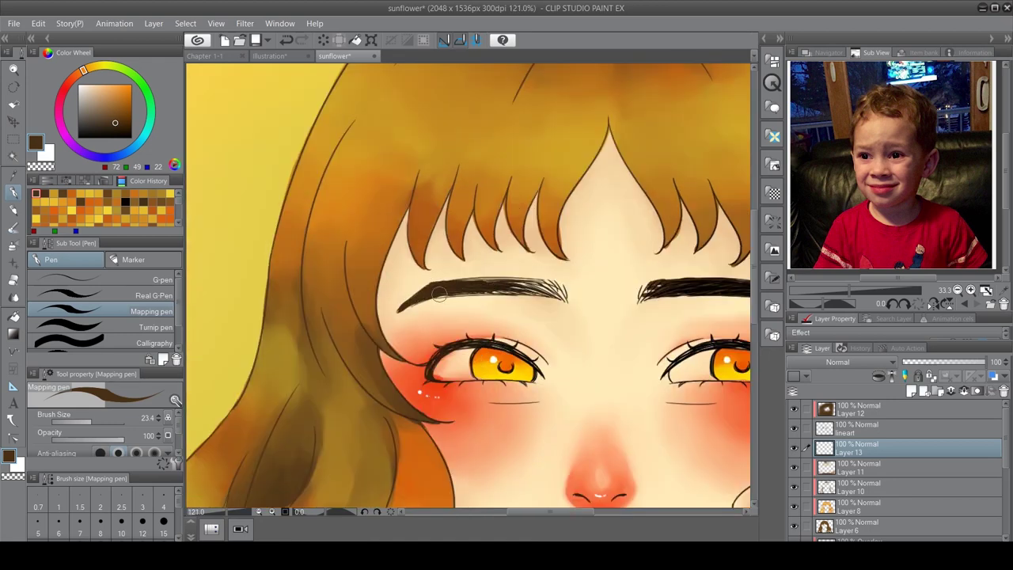
{"action": "left_click_drag", "start_coordinate": [556, 290], "coordinate": [448, 236]}
Airbrush a near-black tone onto the eyebrows with the Hard airbrush on a new clipped layer
{"action": "key", "text": "ctrl+shift+n"}
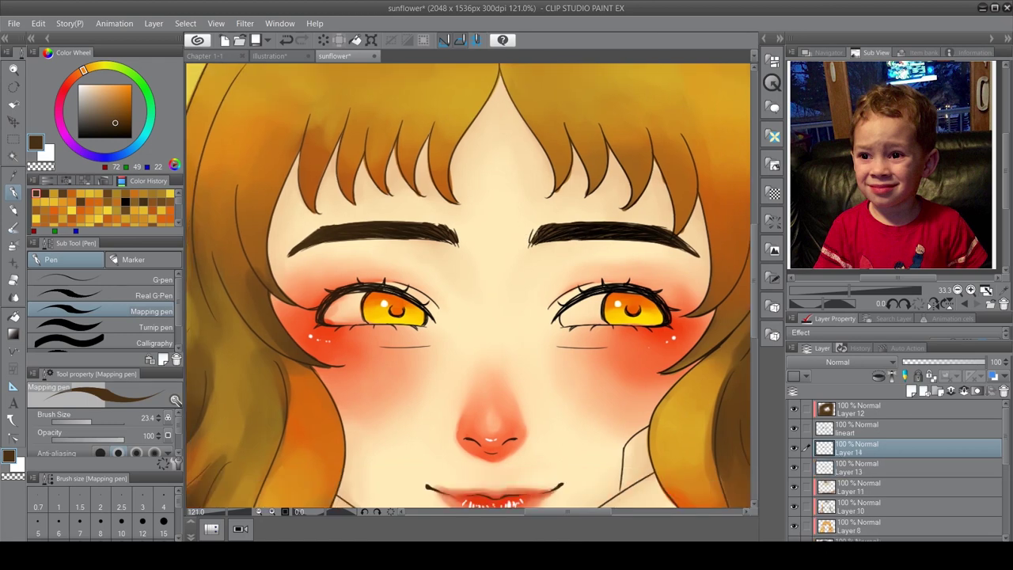
{"action": "key", "text": "b"}
{"action": "left_click", "coordinate": [297, 246], "text": "alt"}
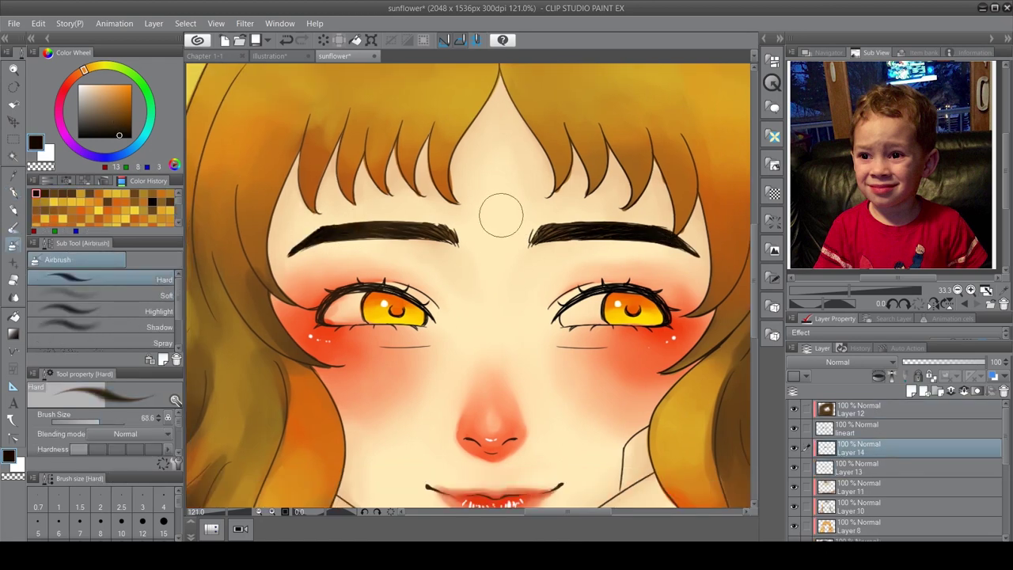
{"action": "left_click_drag", "start_coordinate": [501, 215], "coordinate": [475, 146]}
Paint the whites of both eyes off-white with the Mapping pen on a new clipped layer above Layer 2, and erase any overspill
{"action": "scroll", "coordinate": [898, 467], "scroll_direction": "down", "scroll_amount": 3}
{"action": "key", "text": "ctrl+shift+n"}
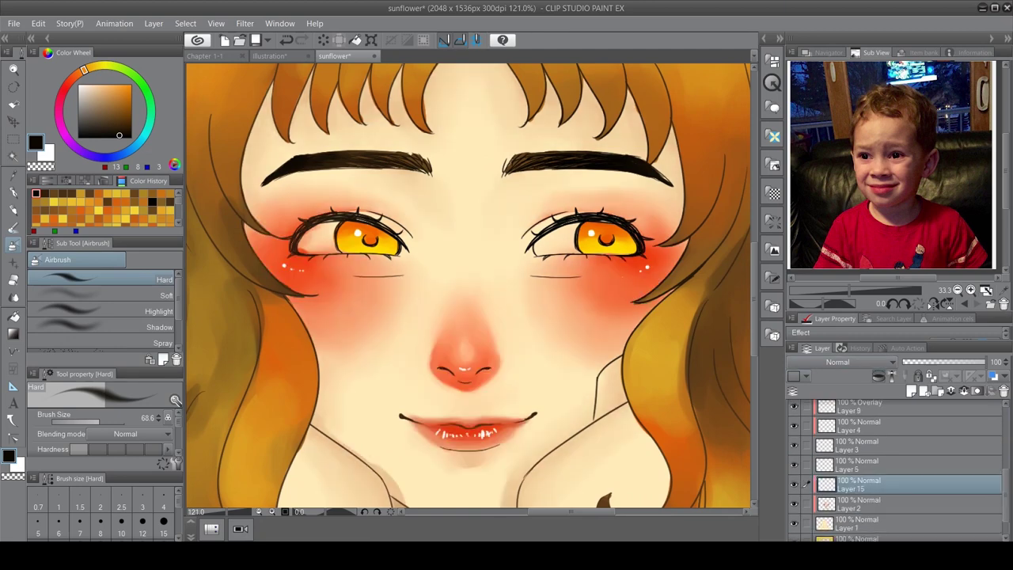
{"action": "left_click", "coordinate": [326, 235], "text": "alt"}
{"action": "key", "text": "p"}
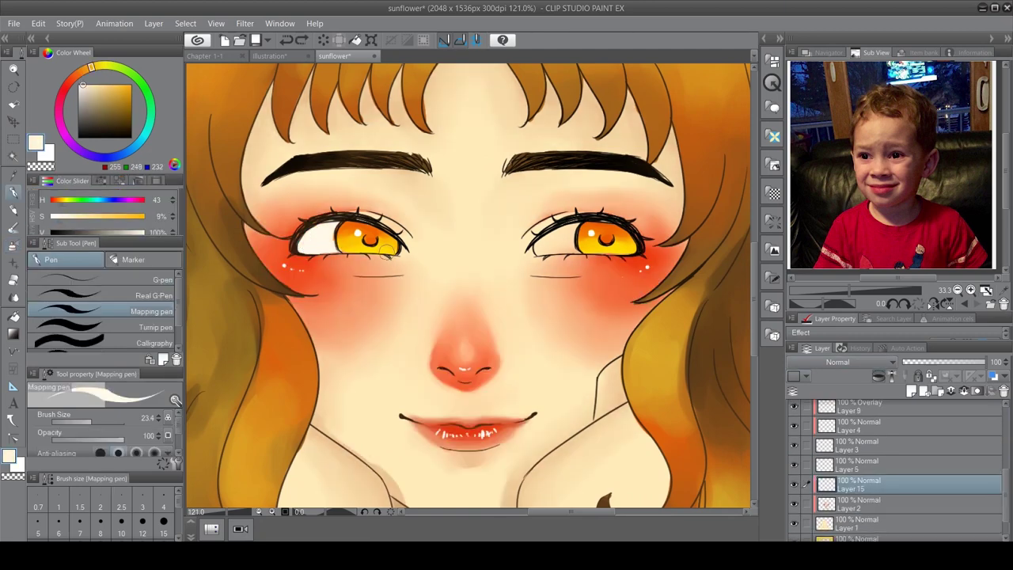
{"action": "left_click_drag", "start_coordinate": [549, 250], "coordinate": [586, 261]}
{"action": "key", "text": "e"}
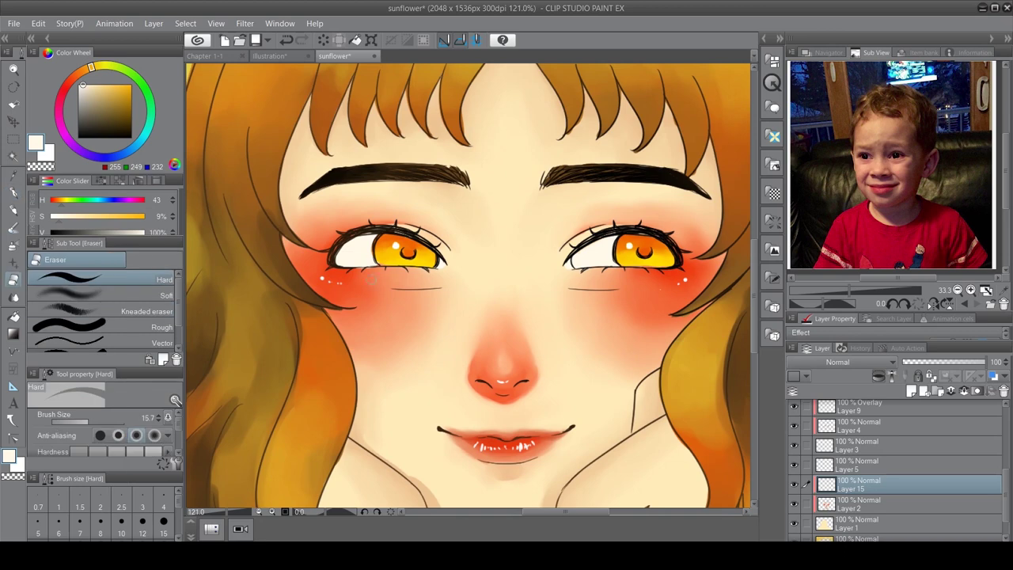
Shade the eye whites in greyish beige on another clipped layer, using the Dense watercolor brush and softening with Transparent watercolor
{"action": "key", "text": "ctrl+shift+n"}
{"action": "left_click", "coordinate": [468, 285], "text": "alt"}
{"action": "key", "text": "b"}
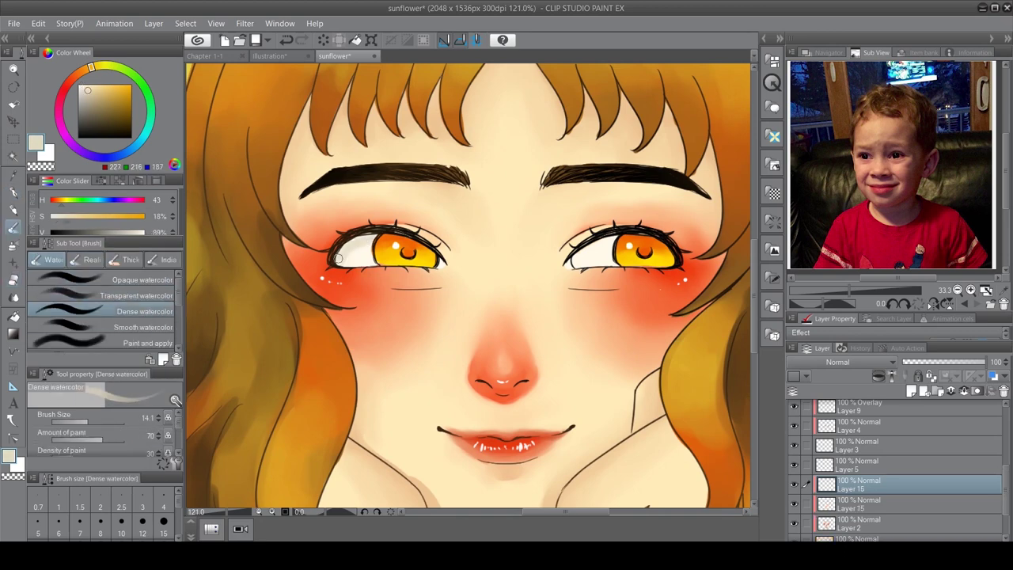
{"action": "scroll", "coordinate": [364, 224], "scroll_direction": "down", "scroll_amount": 1}
{"action": "left_click", "coordinate": [354, 217], "text": "alt"}
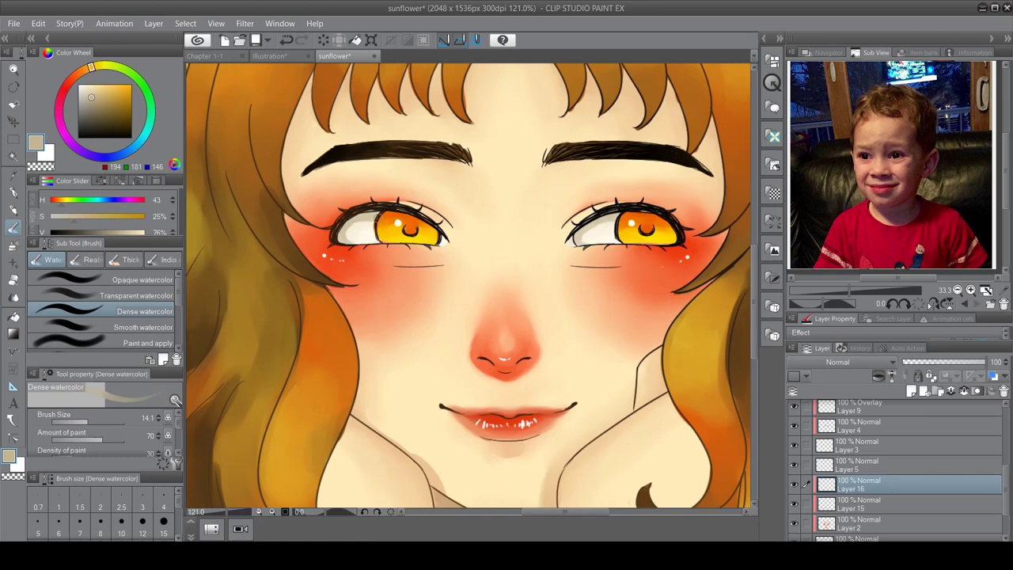
{"action": "key", "text": "comma"}
{"action": "left_click_drag", "start_coordinate": [592, 240], "coordinate": [551, 253]}
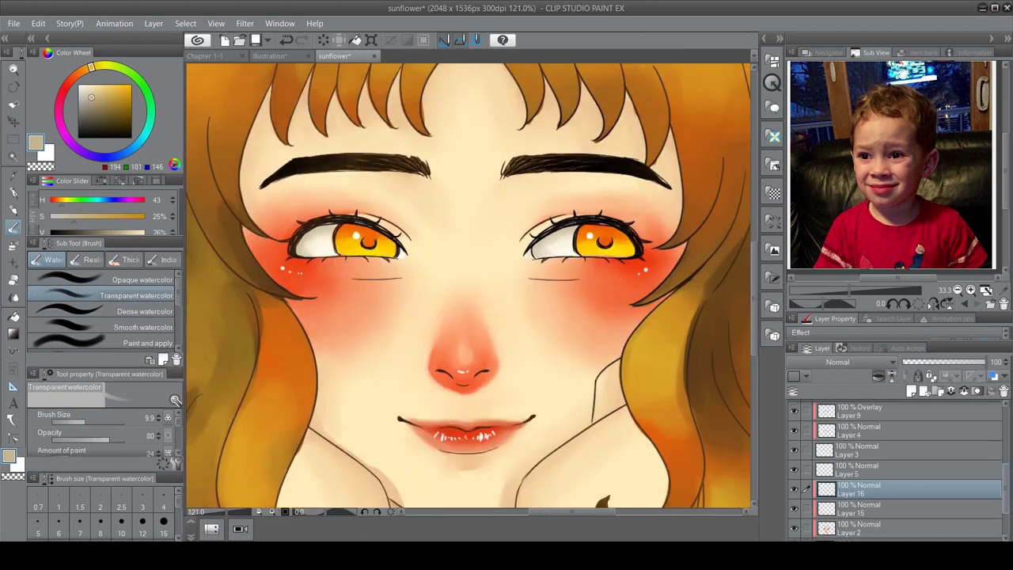
Thicken the upper lash lines of both eyes in near-black with a fine Dense watercolor brush on a new topmost layer
{"action": "key", "text": "ctrl+shift+n"}
{"action": "left_click", "coordinate": [555, 223], "text": "alt"}
{"action": "key", "text": "period"}
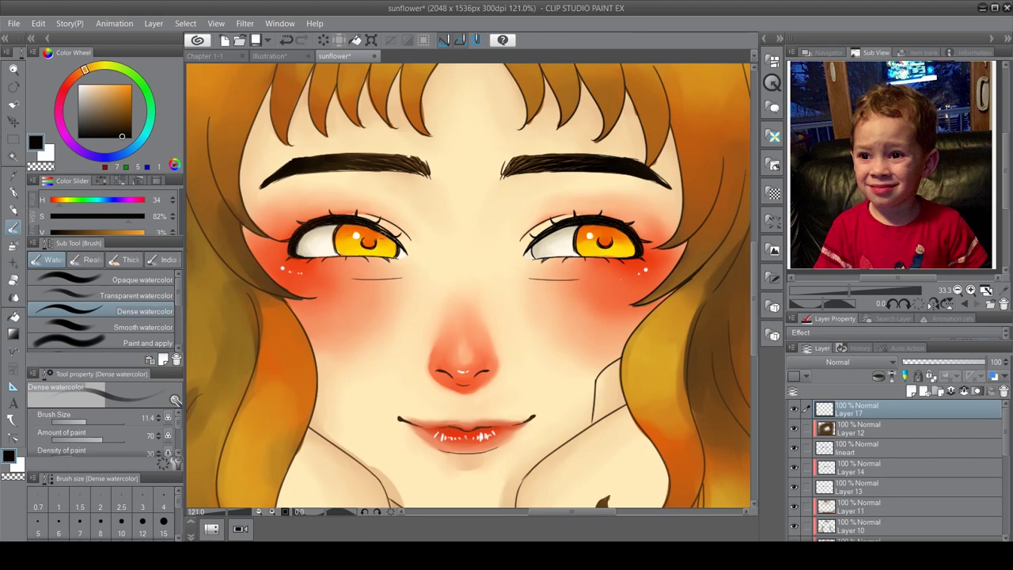
{"action": "scroll", "coordinate": [372, 227], "scroll_direction": "up", "scroll_amount": 1}
{"action": "key", "text": "bracketleft"}
{"action": "key", "text": "bracketleft"}
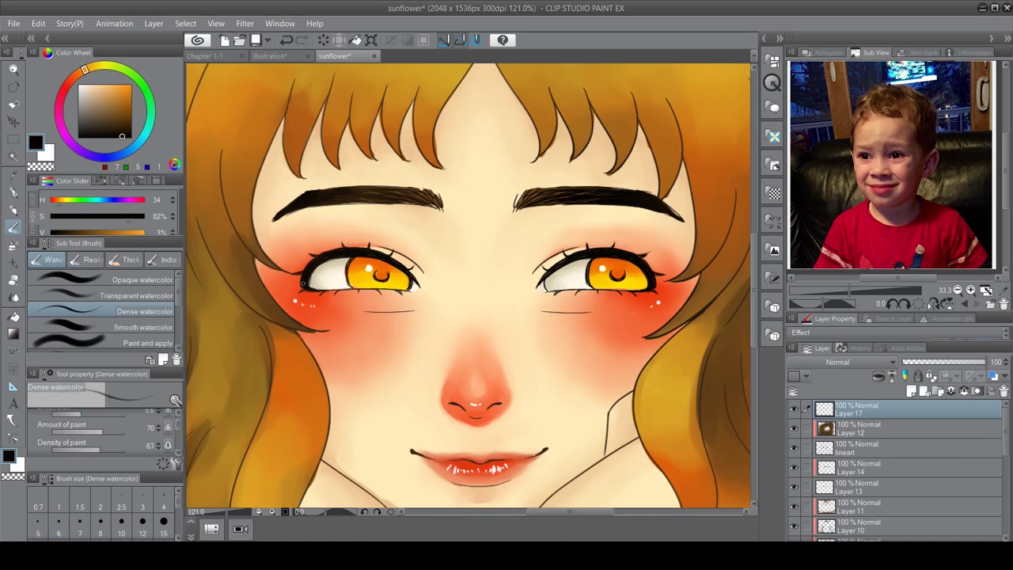
{"action": "left_click", "coordinate": [303, 281], "text": "alt"}
{"action": "scroll", "coordinate": [303, 281], "scroll_direction": "down", "scroll_amount": 2}
{"action": "left_click", "coordinate": [136, 295]}
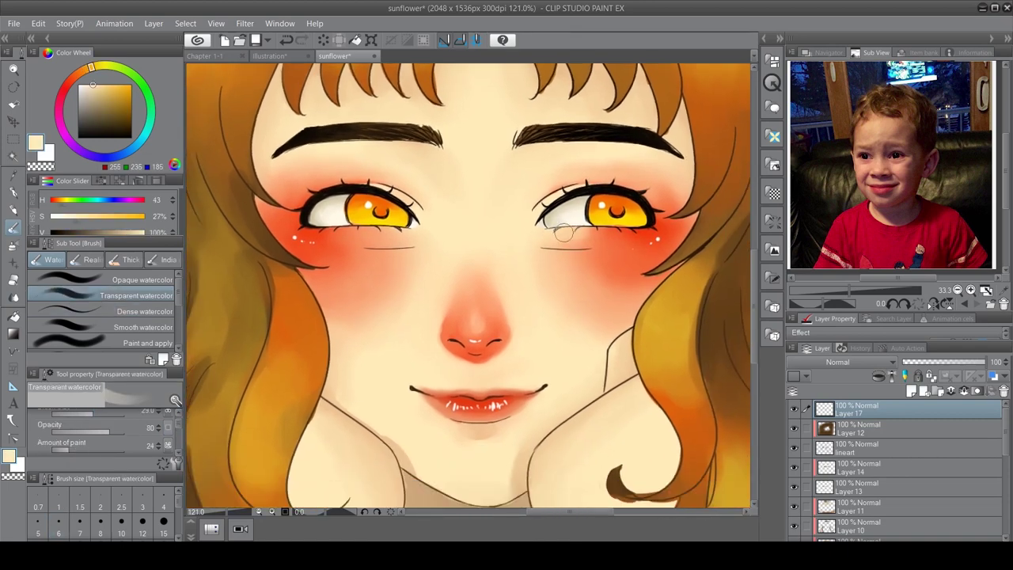
Try to shift the line under the lower lip downward by selecting and transforming it on the line art layer
{"action": "mouse_move", "coordinate": [410, 235]}
{"action": "left_mouse_down"}
{"action": "mouse_move", "coordinate": [437, 185]}
{"action": "mouse_move", "coordinate": [405, 167]}
{"action": "left_mouse_up"}
{"action": "left_click", "coordinate": [855, 448]}
{"action": "key", "text": "m"}
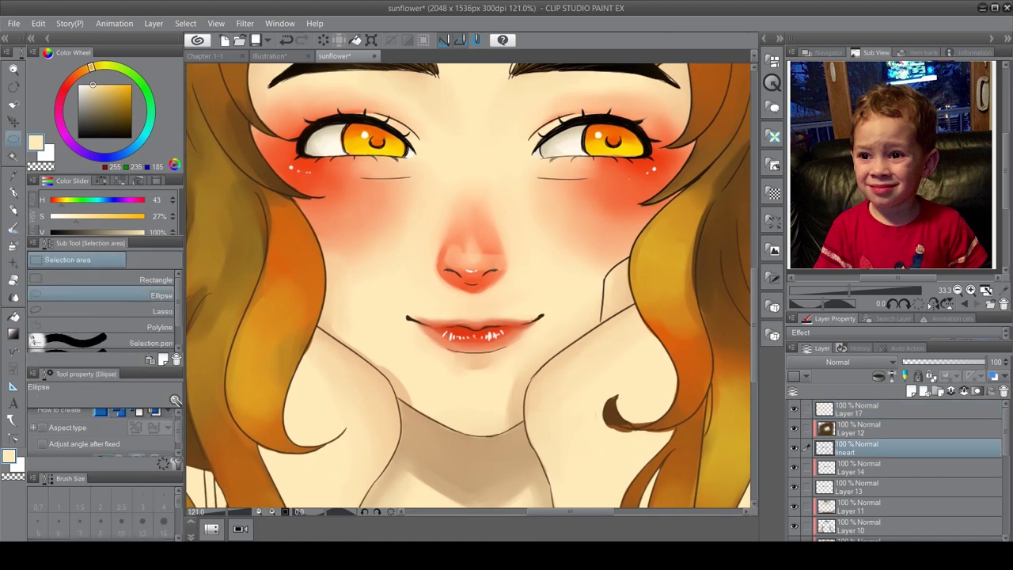
{"action": "left_click_drag", "start_coordinate": [431, 337], "coordinate": [434, 361]}
{"action": "key", "text": "ctrl+t"}
{"action": "key", "text": "Return"}
Try to color the enlarged lower lip peach-orange on Layer 2 with the Dense watercolor brush
{"action": "scroll", "coordinate": [895, 467], "scroll_direction": "down", "scroll_amount": 3}
{"action": "left_click", "coordinate": [859, 504]}
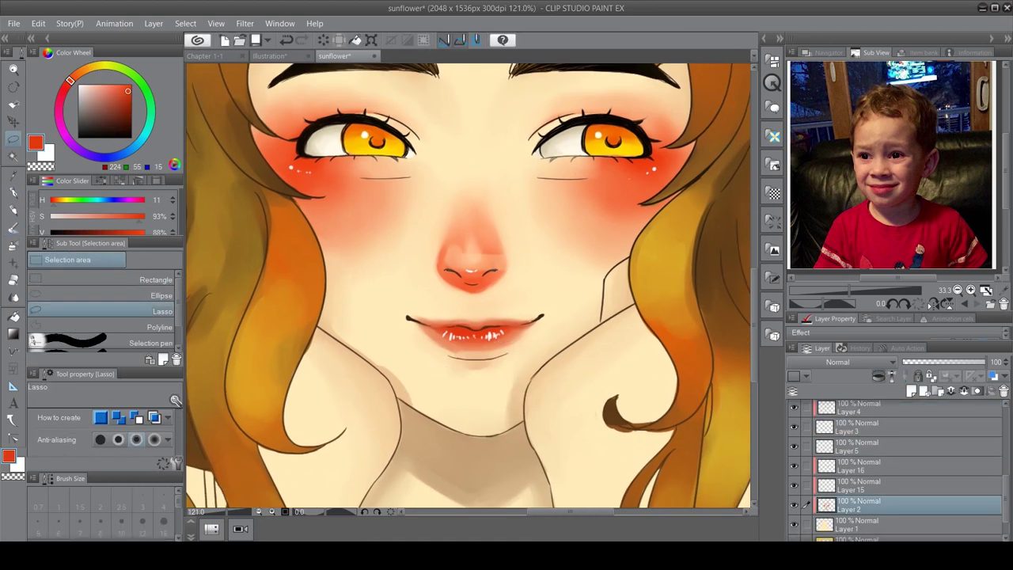
{"action": "left_click", "coordinate": [14, 227]}
{"action": "left_click", "coordinate": [143, 311]}
{"action": "left_click_drag", "start_coordinate": [501, 342], "coordinate": [437, 338]}
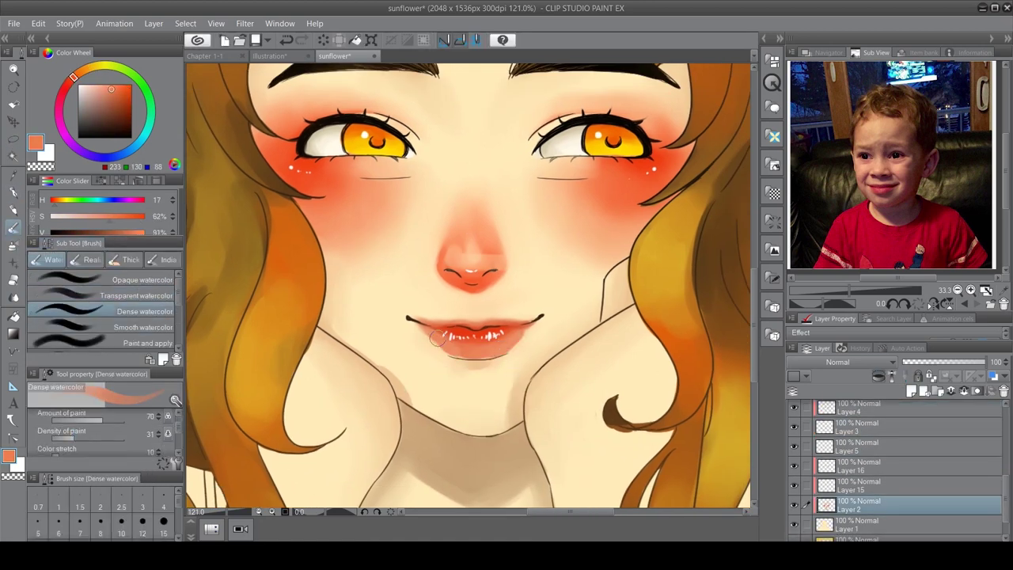
{"action": "left_click", "coordinate": [429, 321]}
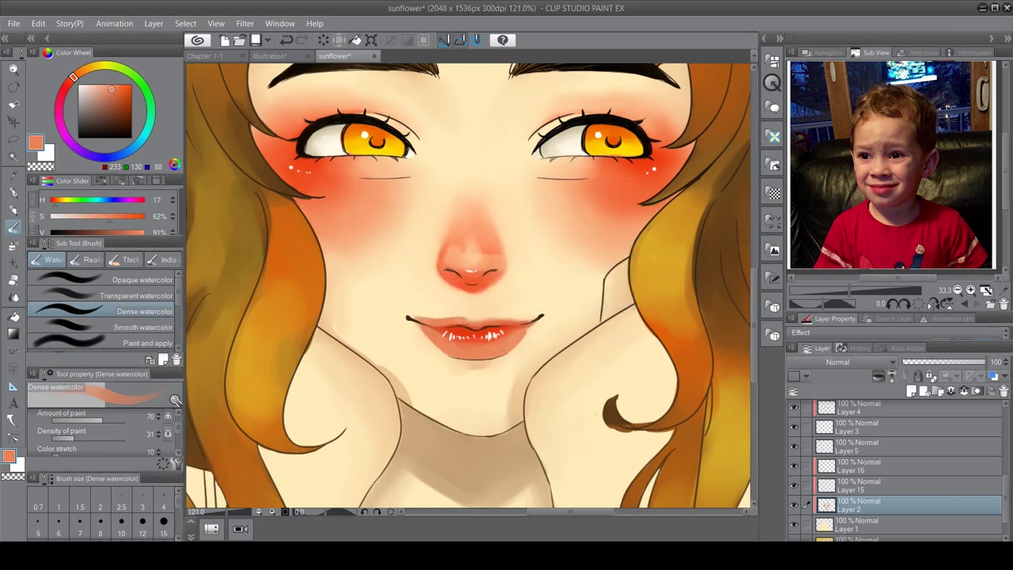
{"action": "scroll", "coordinate": [895, 467], "scroll_direction": "up", "scroll_amount": 1}
{"action": "left_click", "coordinate": [859, 443]}
{"action": "scroll", "coordinate": [895, 467], "scroll_direction": "down", "scroll_amount": 1}
{"action": "left_click_drag", "start_coordinate": [428, 332], "coordinate": [522, 341]}
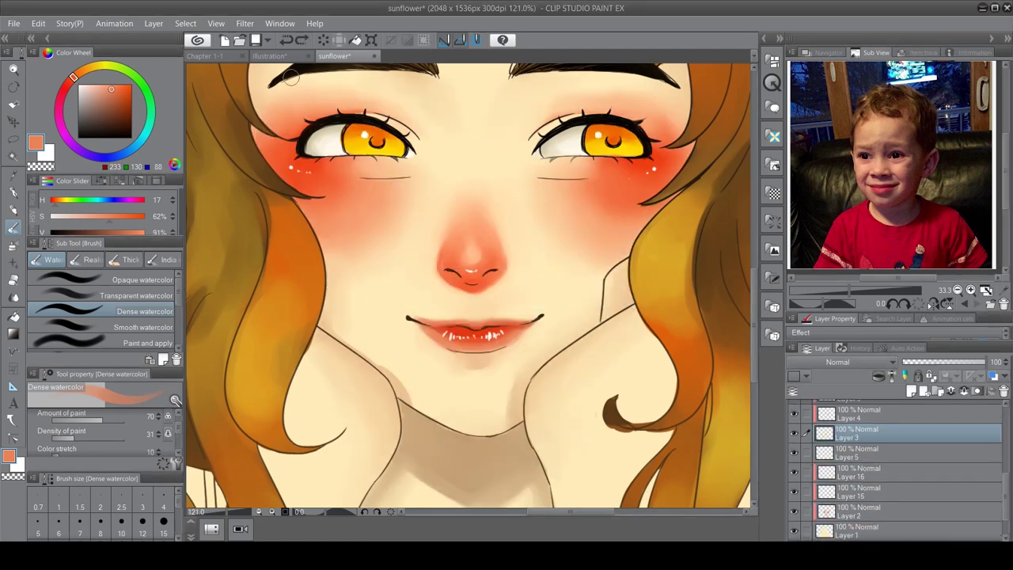
Move the line under the lower lip slightly lower to give a fuller lip, and clear the selection
{"action": "scroll", "coordinate": [895, 467], "scroll_direction": "up", "scroll_amount": 3}
{"action": "left_click", "coordinate": [794, 448]}
{"action": "left_click_drag", "start_coordinate": [528, 350], "coordinate": [475, 352]}
{"action": "key", "text": "ctrl+d"}
Paint both lips peach-orange on Layer 2 with Dense watercolor and blend the edges with the Transparent watercolor brush
{"action": "key", "text": "b"}
{"action": "left_click", "coordinate": [467, 354], "text": "ctrl"}
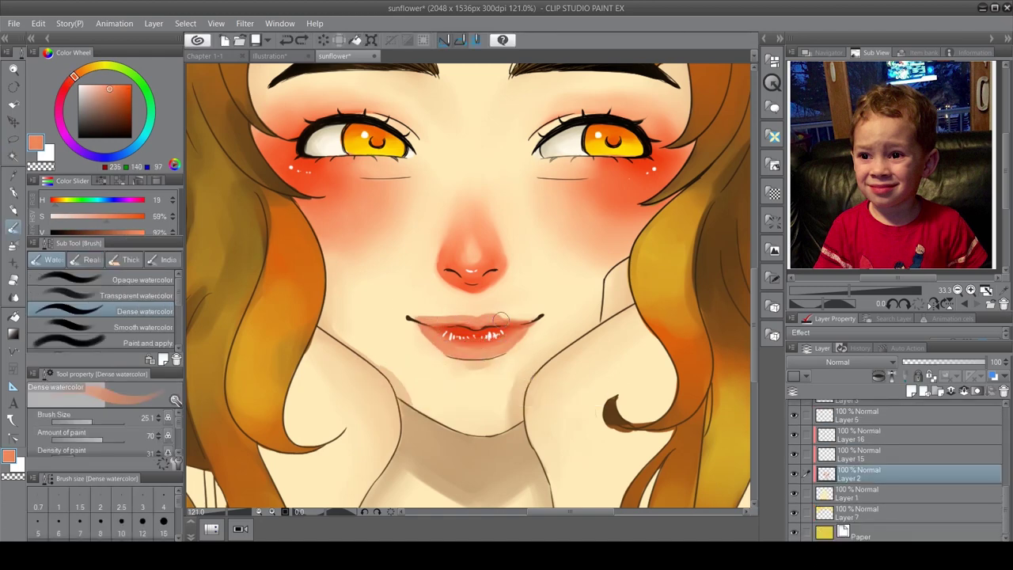
{"action": "key", "text": "b"}
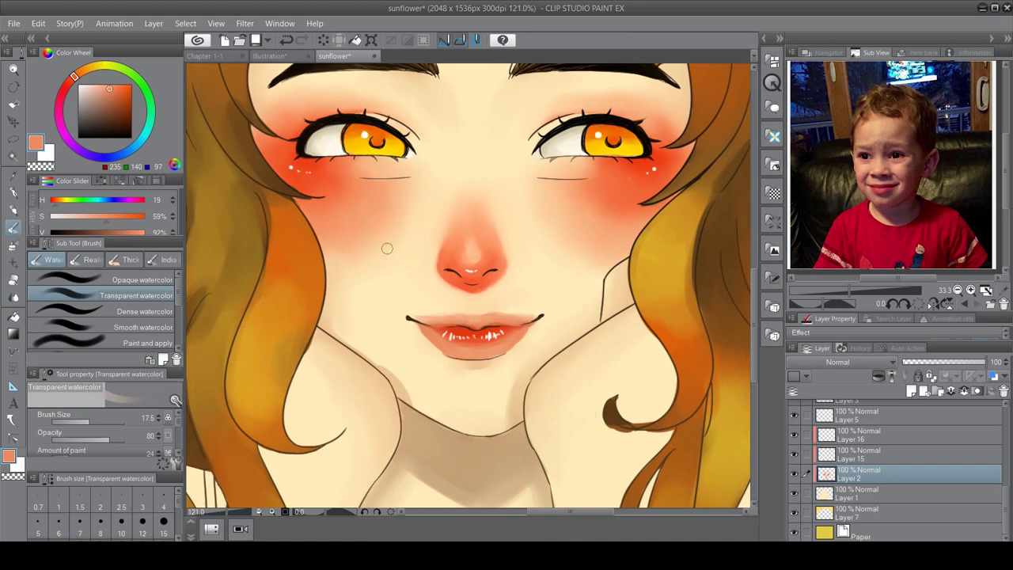
Deepen the lower lip on Layer 2 with sampled reds using the Transparent watercolor brush, and soften the color with the Blend tool
{"action": "left_click", "coordinate": [388, 228], "text": "alt"}
{"action": "key", "text": "b"}
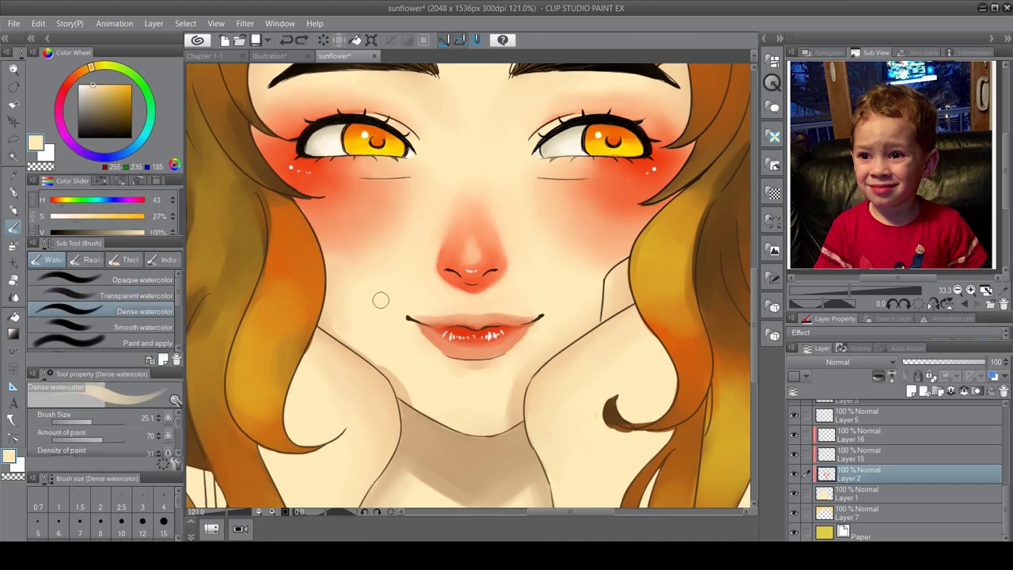
{"action": "key", "text": "b"}
{"action": "left_click", "coordinate": [520, 333], "text": "alt"}
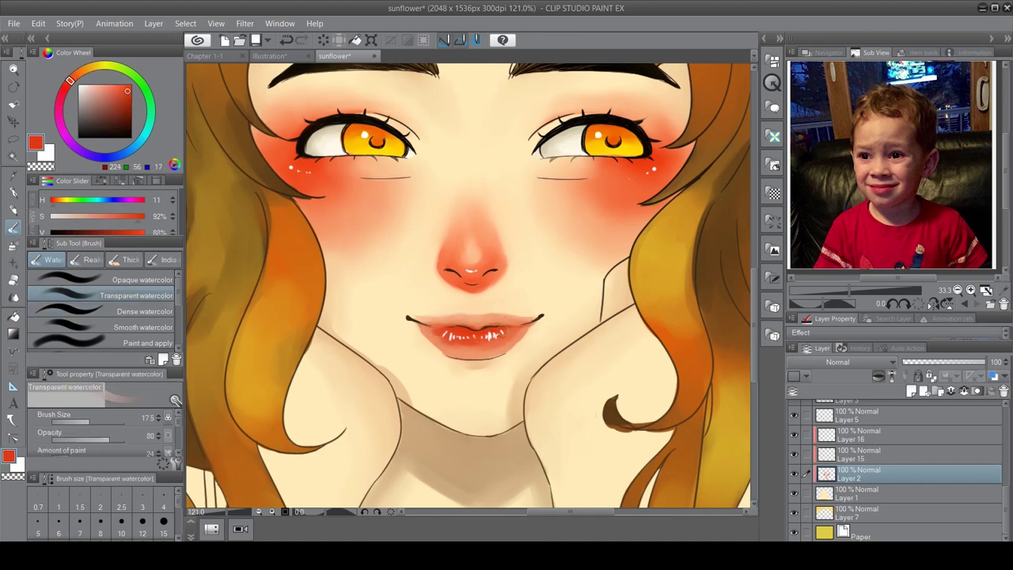
{"action": "left_click", "coordinate": [442, 331], "text": "alt"}
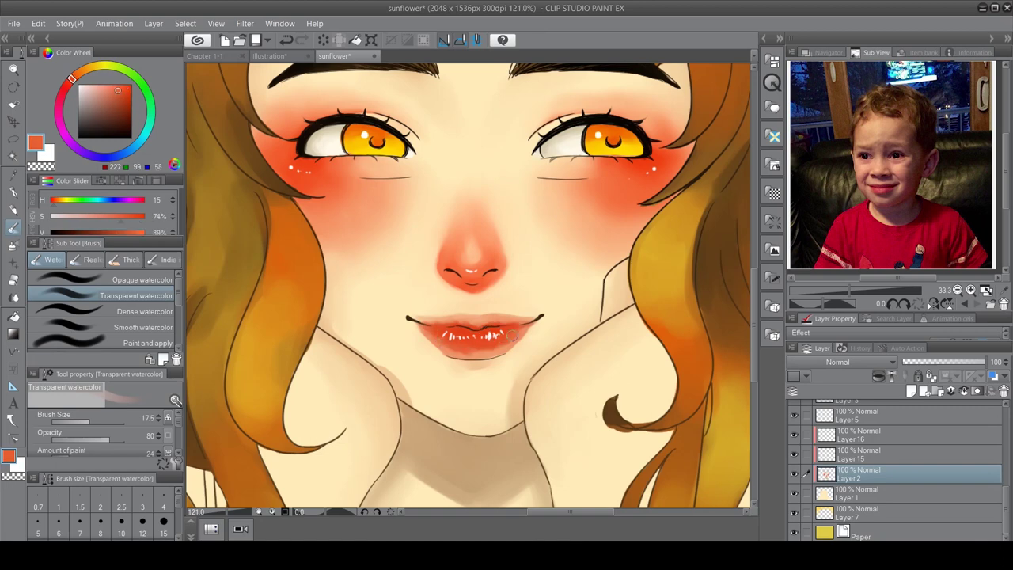
{"action": "key", "text": "j"}
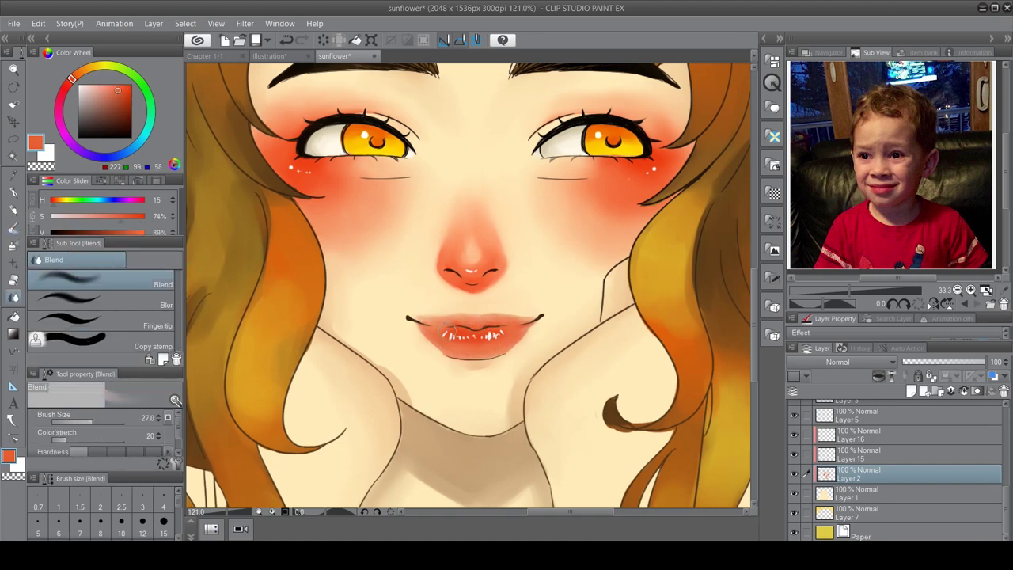
Build up a more saturated red-orange across both lips with Transparent watercolor and blend the transitions
{"action": "key", "text": "b"}
{"action": "left_click_drag", "start_coordinate": [440, 329], "coordinate": [506, 332]}
{"action": "left_click", "coordinate": [72, 78]}
{"action": "key", "text": "comma"}
{"action": "left_click", "coordinate": [432, 340], "text": "alt"}
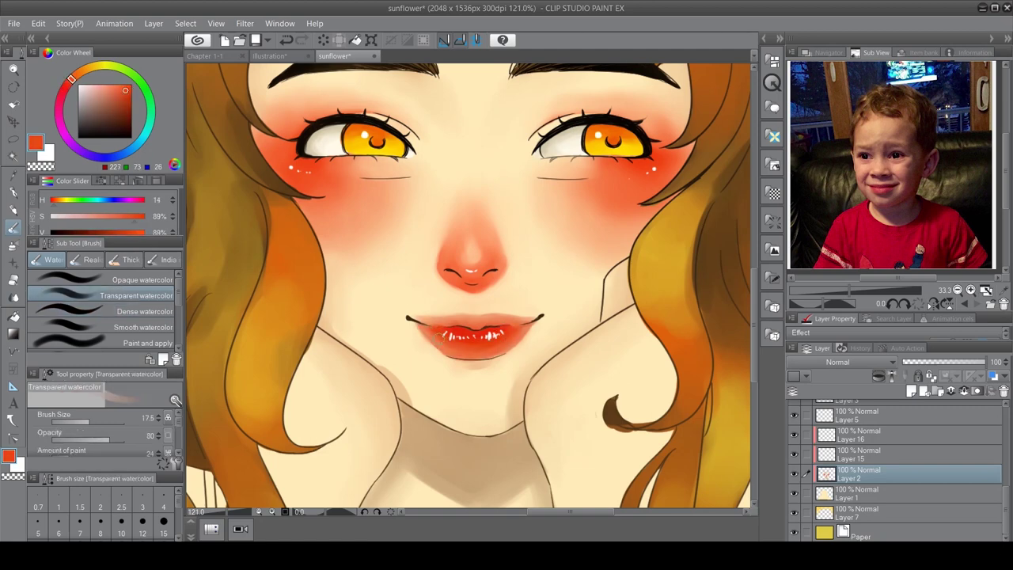
{"action": "key", "text": "j"}
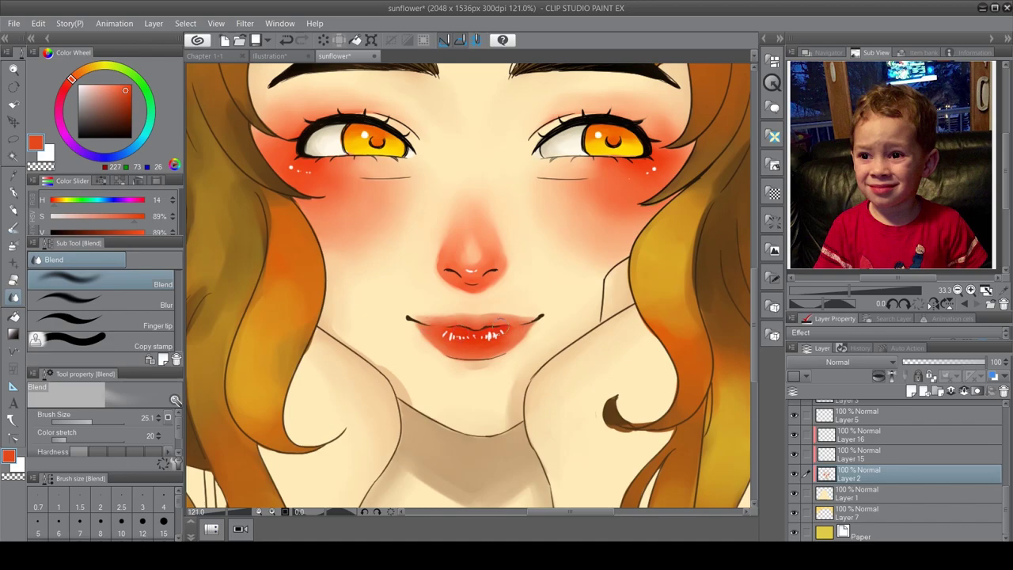
Clean up the edge of the upper lip with the sampled pale skin tone using Dense watercolor, and blend the lip contour
{"action": "scroll", "coordinate": [443, 342], "scroll_direction": "down", "scroll_amount": 2}
{"action": "scroll", "coordinate": [443, 341], "scroll_direction": "up", "scroll_amount": 3}
{"action": "scroll", "coordinate": [444, 342], "scroll_direction": "down", "scroll_amount": 2}
{"action": "scroll", "coordinate": [443, 342], "scroll_direction": "up", "scroll_amount": 3}
{"action": "key", "text": "b"}
{"action": "left_click", "coordinate": [418, 292], "text": "alt"}
{"action": "key", "text": "period"}
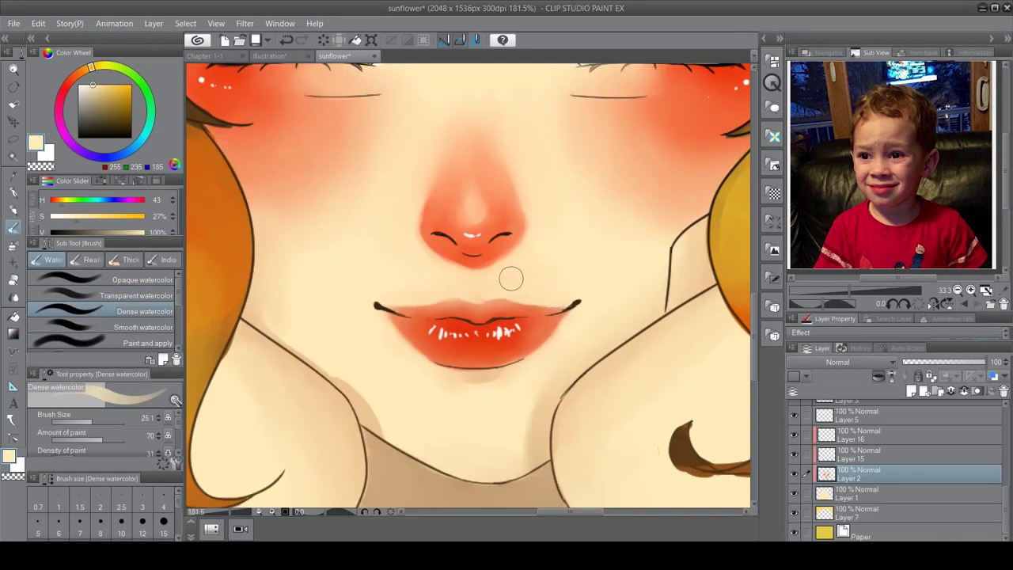
{"action": "key", "text": "j"}
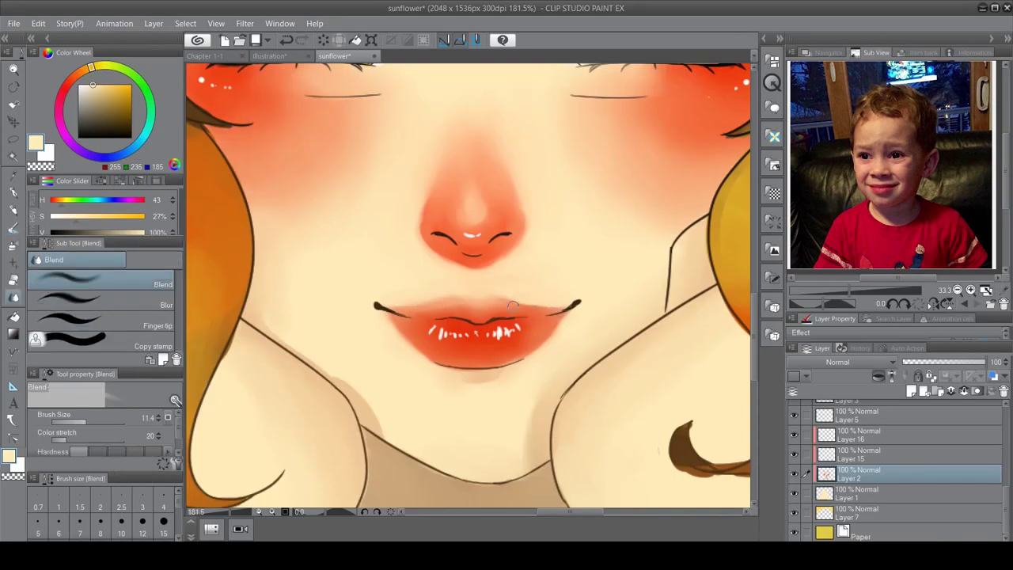
{"action": "left_click", "coordinate": [513, 306], "text": "alt"}
{"action": "scroll", "coordinate": [528, 229], "scroll_direction": "down", "scroll_amount": 3}
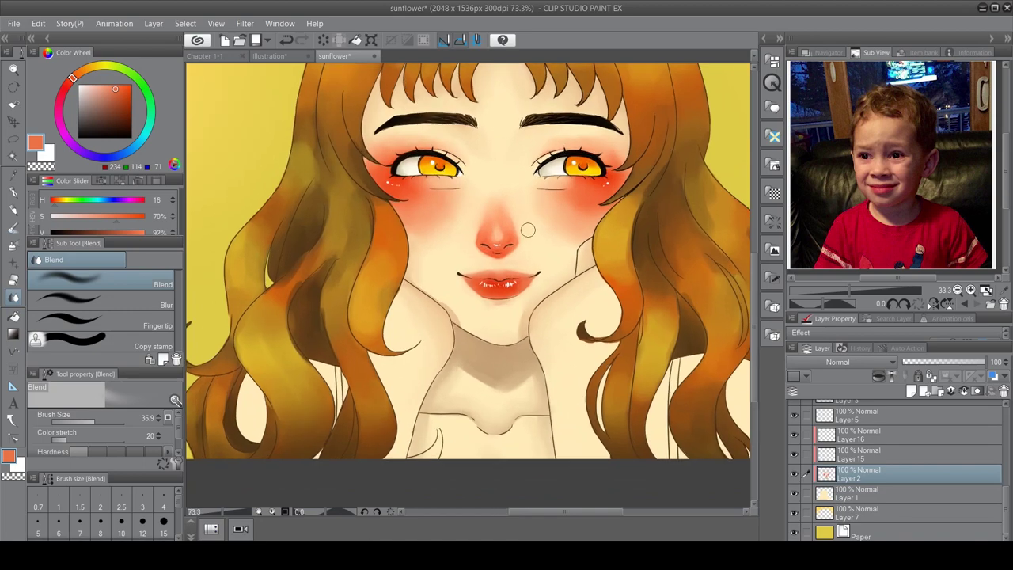
Select the line under the lower lip on the lineart layer with the Lasso and transform it to fit the painted lip
{"action": "scroll", "coordinate": [528, 230], "scroll_direction": "up", "scroll_amount": 2}
{"action": "key", "text": "b"}
{"action": "left_click", "coordinate": [417, 285], "text": "alt"}
{"action": "scroll", "coordinate": [448, 309], "scroll_direction": "down", "scroll_amount": 2}
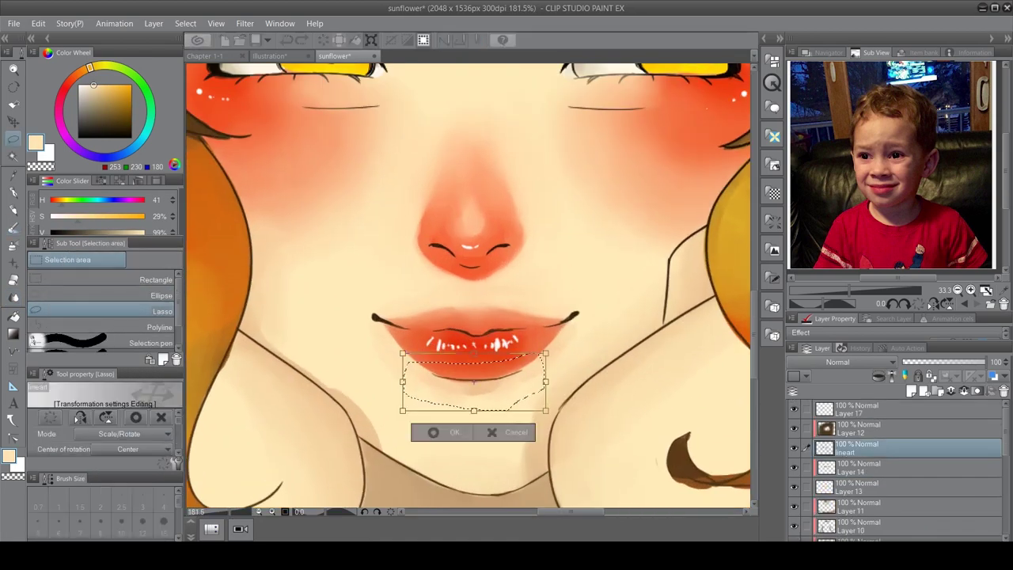
{"action": "key", "text": "Return"}
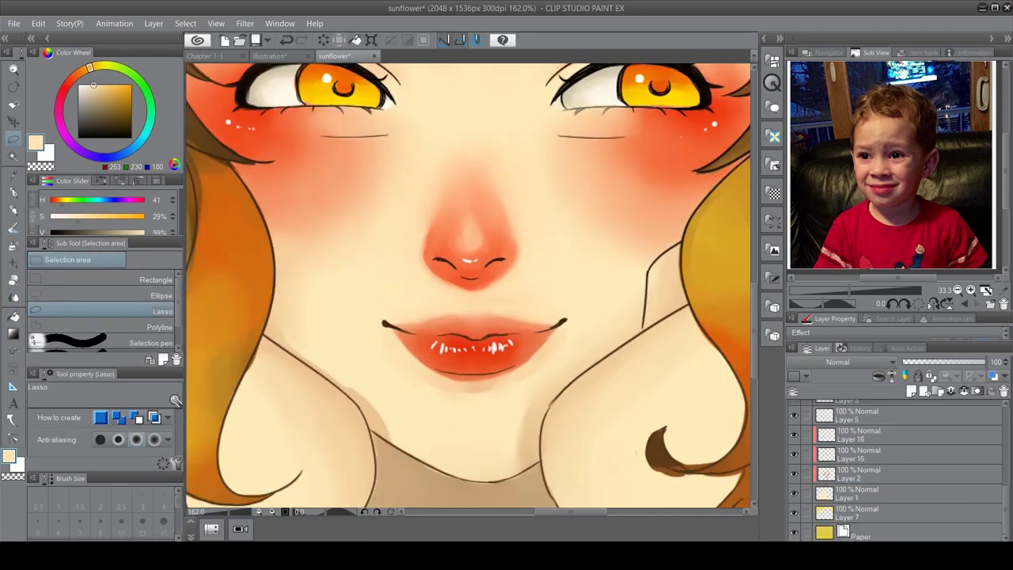
Soften the lip edges on Layer 2 with the Blur tool, and transform the selected lower-lip area on Layer 5
{"action": "key", "text": "p"}
{"action": "scroll", "coordinate": [497, 380], "scroll_direction": "down", "scroll_amount": 4}
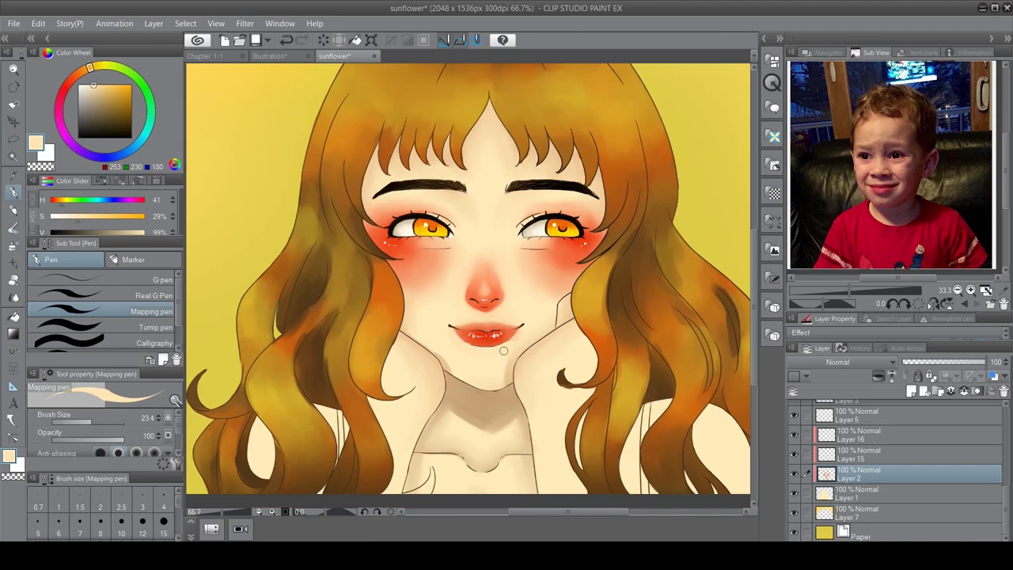
{"action": "scroll", "coordinate": [497, 381], "scroll_direction": "up", "scroll_amount": 3}
{"action": "key", "text": "j"}
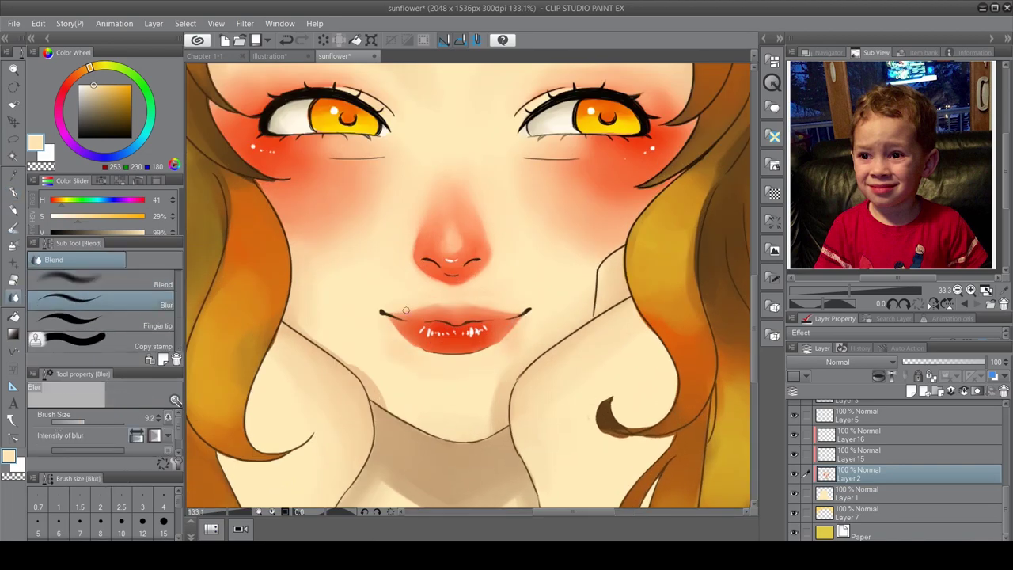
{"action": "scroll", "coordinate": [406, 310], "scroll_direction": "down", "scroll_amount": 2}
{"action": "left_click", "coordinate": [859, 415]}
{"action": "key", "text": "ctrl+t"}
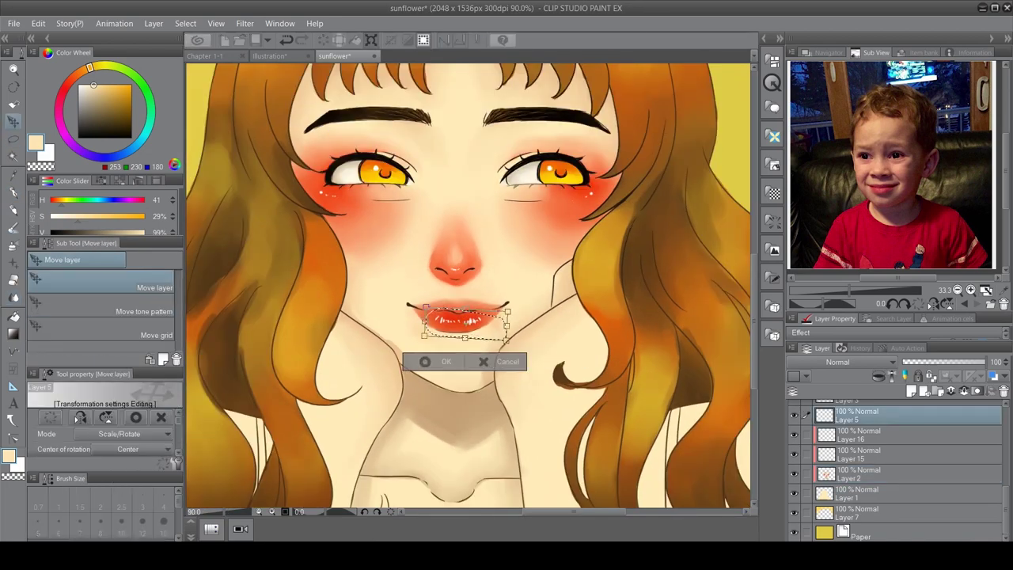
{"action": "key", "text": "Return"}
Merge the hair shading layers into Layer 6, and combine all character layers above Layer 7 into a single layer
{"action": "scroll", "coordinate": [497, 285], "scroll_direction": "down", "scroll_amount": 3}
{"action": "scroll", "coordinate": [894, 467], "scroll_direction": "up", "scroll_amount": 3}
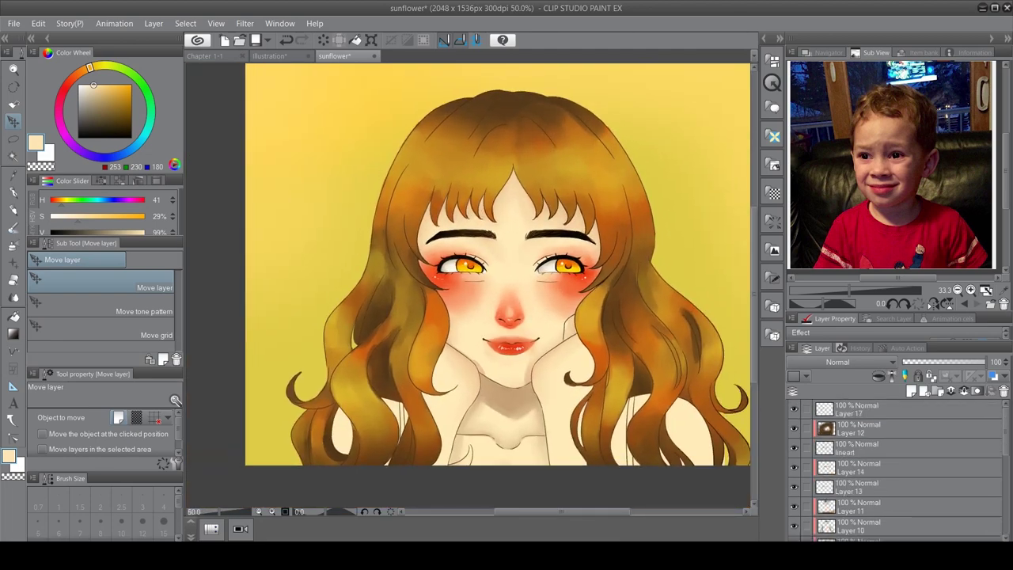
{"action": "scroll", "coordinate": [497, 265], "scroll_direction": "up", "scroll_amount": 3}
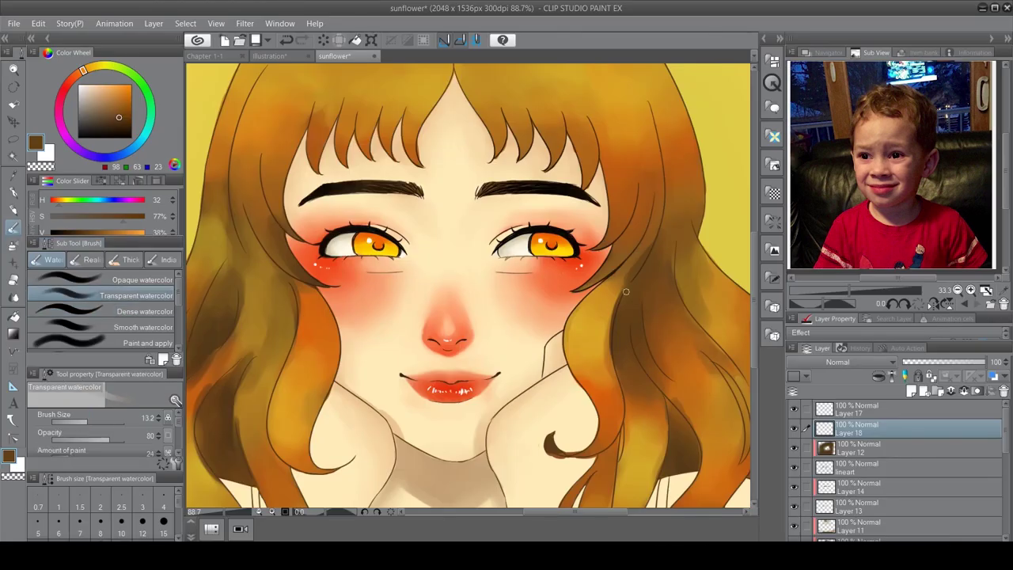
{"action": "key", "text": "alt+bracketleft"}
{"action": "scroll", "coordinate": [473, 255], "scroll_direction": "down", "scroll_amount": 2}
{"action": "key", "text": "alt+bracketright"}
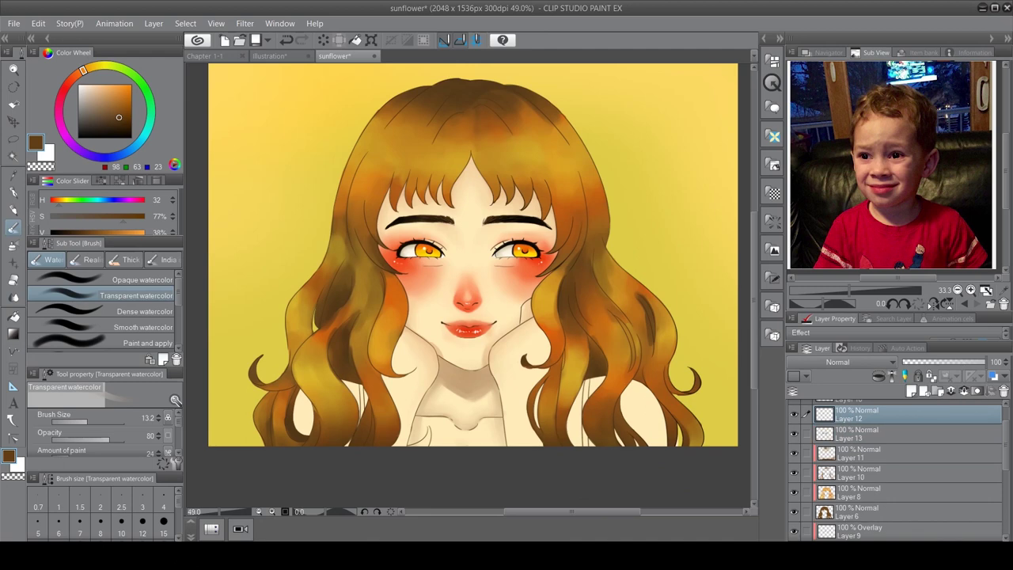
{"action": "key", "text": "alt+bracketleft"}
{"action": "key", "text": "ctrl+e"}
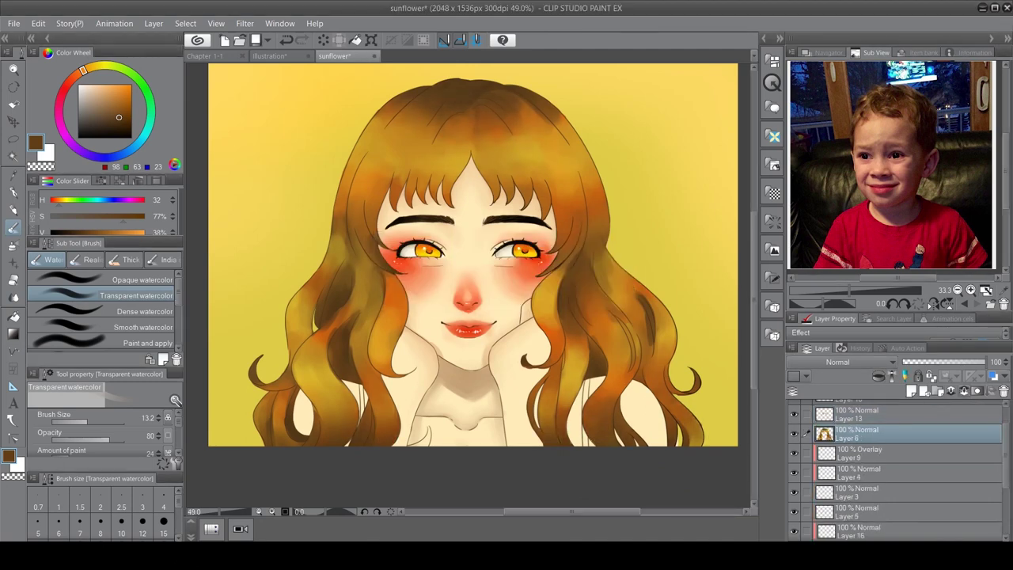
{"action": "right_click", "coordinate": [911, 434]}
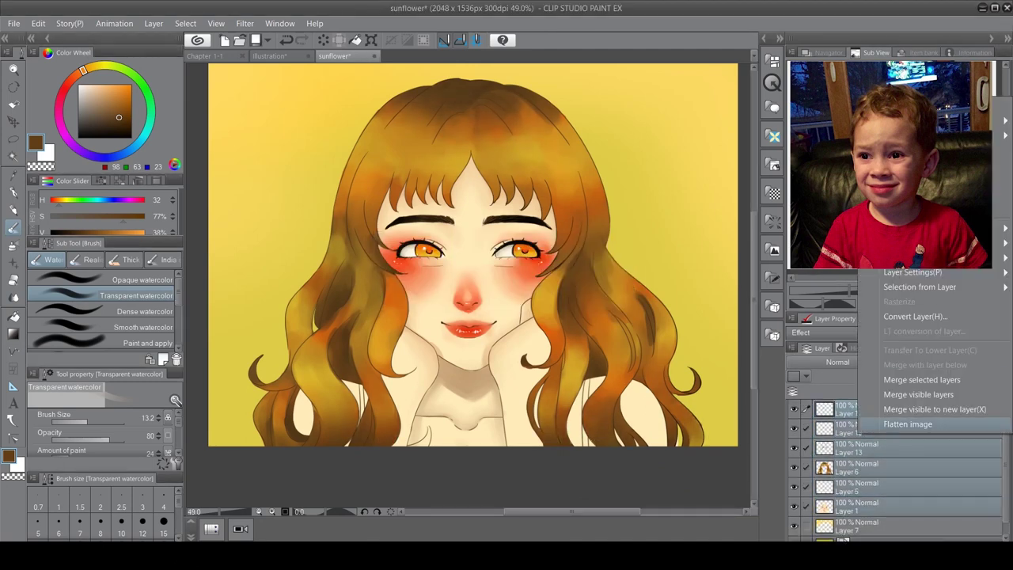
{"action": "left_click", "coordinate": [922, 379]}
Paint dark brown strands with Dense watercolor, size 13.2, down the right side of the hair from beside the bangs
{"action": "scroll", "coordinate": [560, 312], "scroll_direction": "up", "scroll_amount": 2}
{"action": "left_click", "coordinate": [142, 311]}
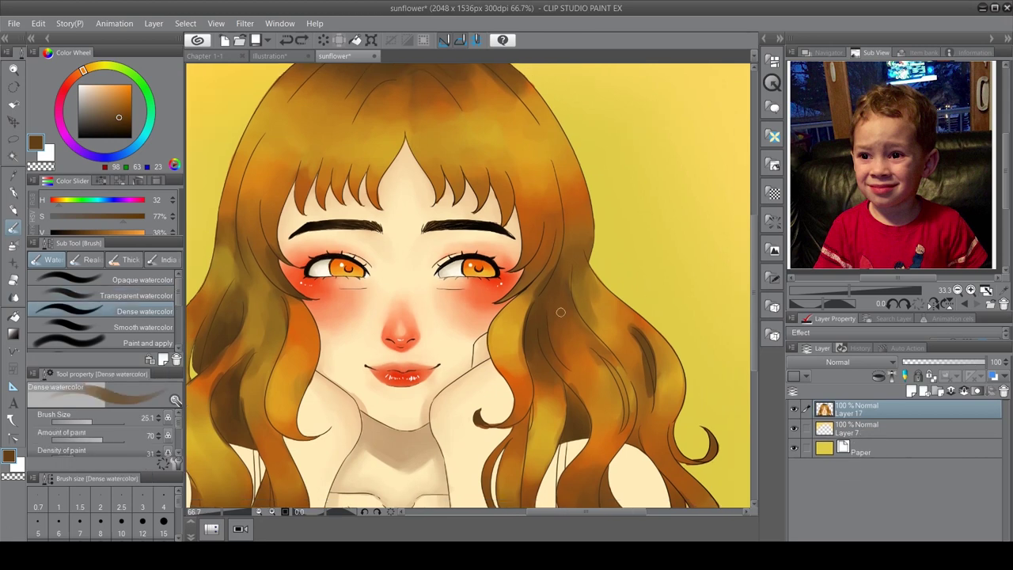
{"action": "left_click_drag", "start_coordinate": [560, 312], "coordinate": [549, 306]}
{"action": "key", "text": "bracketleft"}
{"action": "left_click", "coordinate": [516, 360], "text": "alt"}
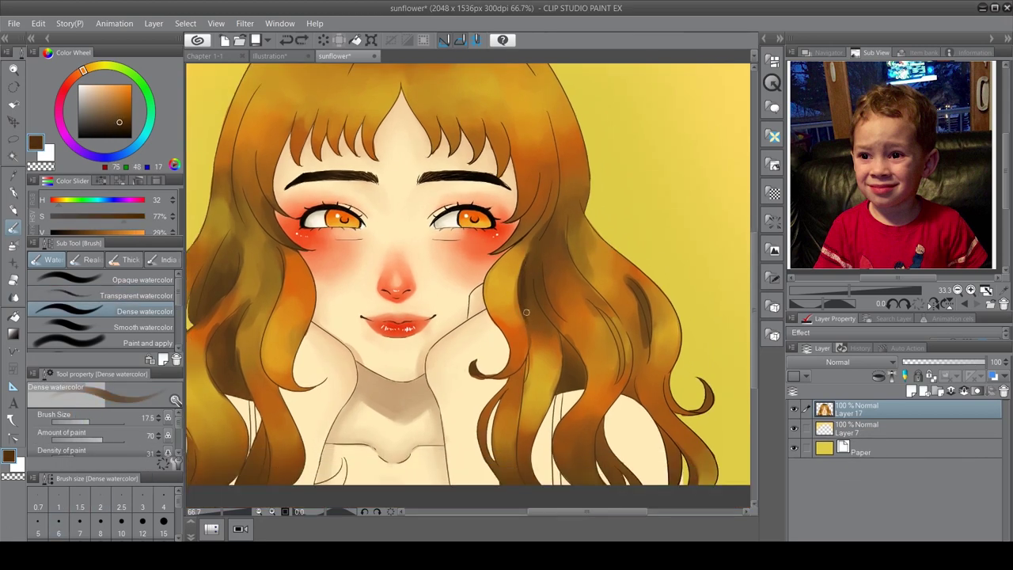
{"action": "left_click_drag", "start_coordinate": [560, 198], "coordinate": [610, 273]}
{"action": "key", "text": "ctrl+z"}
{"action": "scroll", "coordinate": [611, 273], "scroll_direction": "up", "scroll_amount": 1}
{"action": "left_click_drag", "start_coordinate": [531, 175], "coordinate": [496, 192]}
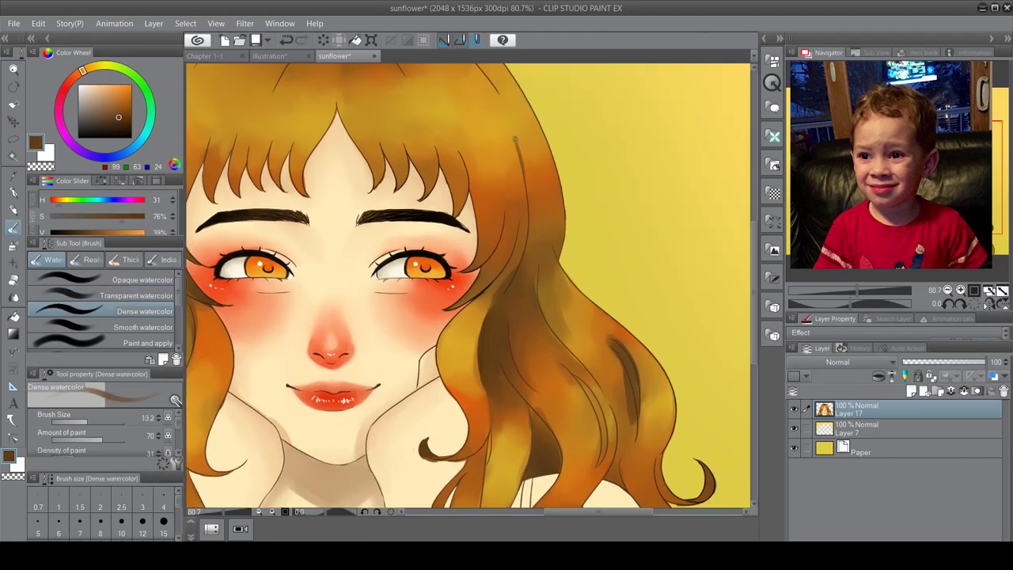
{"action": "left_click_drag", "start_coordinate": [535, 250], "coordinate": [564, 191]}
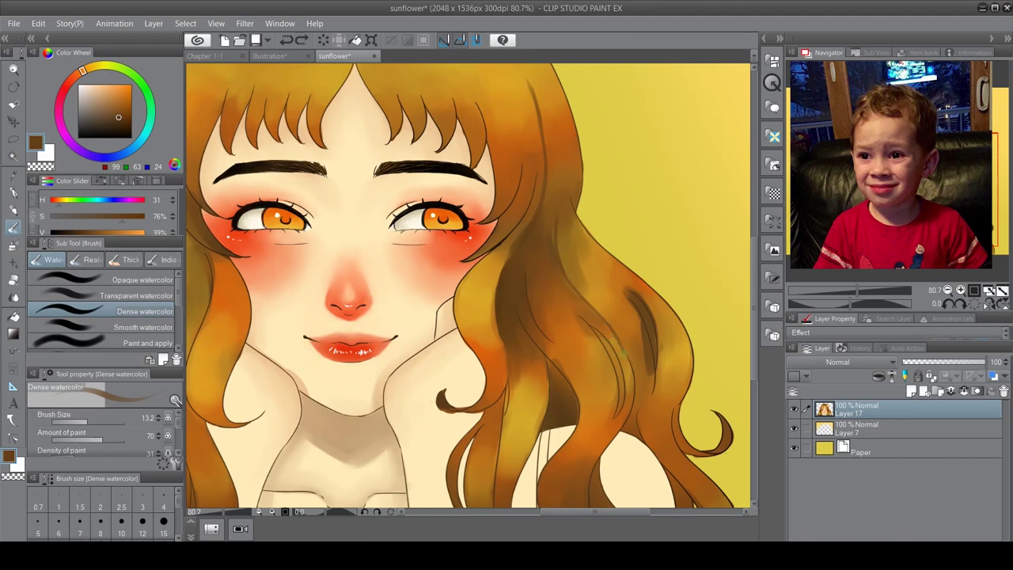
Paint brown shadow strands through the waves beside the right hand, sampling colors from the surrounding hair
{"action": "left_click_drag", "start_coordinate": [626, 360], "coordinate": [537, 267]}
{"action": "left_click_drag", "start_coordinate": [557, 334], "coordinate": [584, 250]}
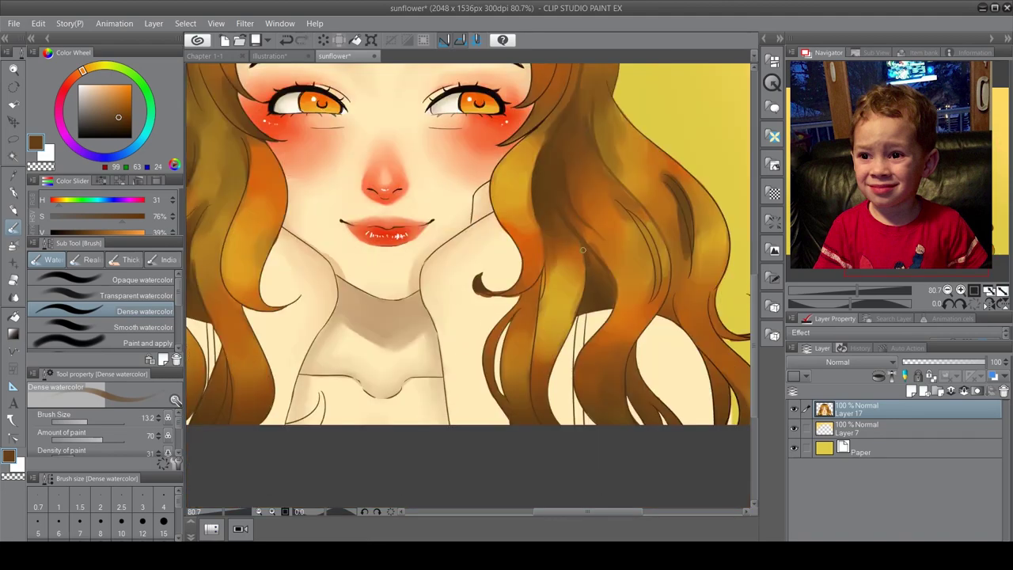
{"action": "left_click_drag", "start_coordinate": [579, 298], "coordinate": [604, 281]}
{"action": "left_click", "coordinate": [571, 239], "text": "alt"}
{"action": "left_click_drag", "start_coordinate": [477, 195], "coordinate": [460, 253]}
{"action": "left_click", "coordinate": [511, 332], "text": "alt"}
{"action": "left_click_drag", "start_coordinate": [491, 328], "coordinate": [459, 329]}
{"action": "left_click", "coordinate": [457, 327], "text": "alt"}
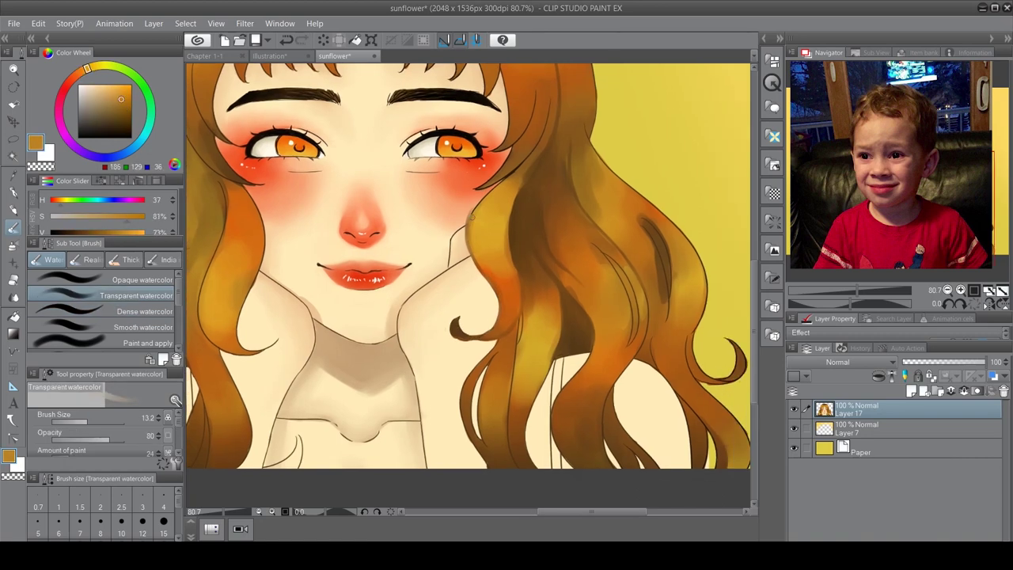
Repaint the lock beside the right cheek with sampled golden and orange tones using the watercolor brushes
{"action": "left_click", "coordinate": [473, 212], "text": "alt"}
{"action": "left_click_drag", "start_coordinate": [474, 212], "coordinate": [471, 334]}
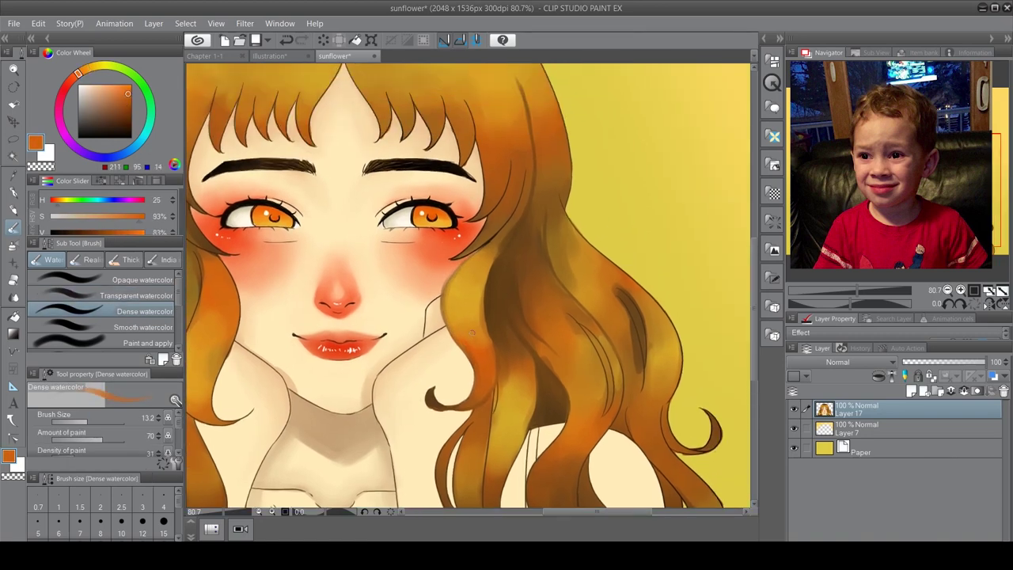
{"action": "left_click", "coordinate": [480, 266], "text": "alt"}
{"action": "left_click_drag", "start_coordinate": [489, 228], "coordinate": [491, 270]}
{"action": "left_click", "coordinate": [483, 286], "text": "alt"}
{"action": "scroll", "coordinate": [475, 289], "scroll_direction": "down", "scroll_amount": 4}
{"action": "scroll", "coordinate": [444, 308], "scroll_direction": "up", "scroll_amount": 3}
{"action": "left_click_drag", "start_coordinate": [494, 266], "coordinate": [473, 247]}
Deepen the shadow behind the right cheek lock with dark brown, and blend it with orange-brown using Transparent watercolor
{"action": "left_click", "coordinate": [456, 327], "text": "alt"}
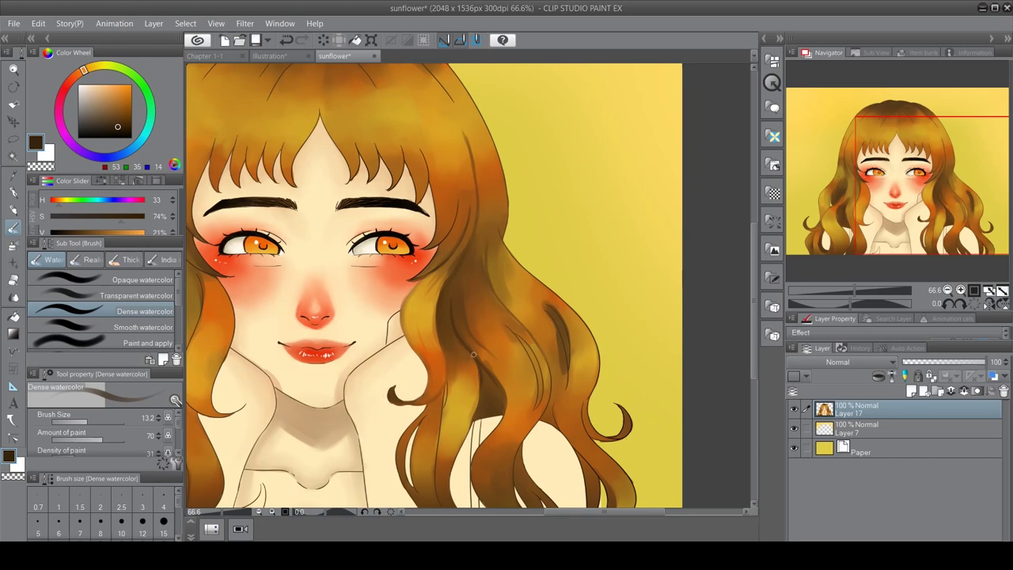
{"action": "key", "text": "comma"}
{"action": "left_click_drag", "start_coordinate": [477, 368], "coordinate": [414, 425]}
{"action": "left_click", "coordinate": [449, 358], "text": "alt"}
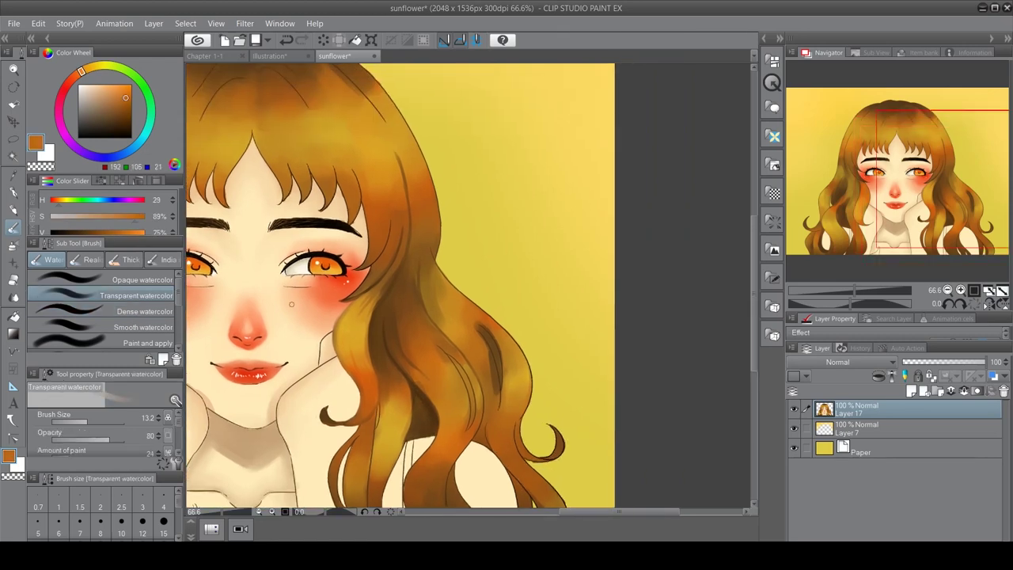
{"action": "key", "text": "period"}
{"action": "left_click_drag", "start_coordinate": [470, 400], "coordinate": [547, 408]}
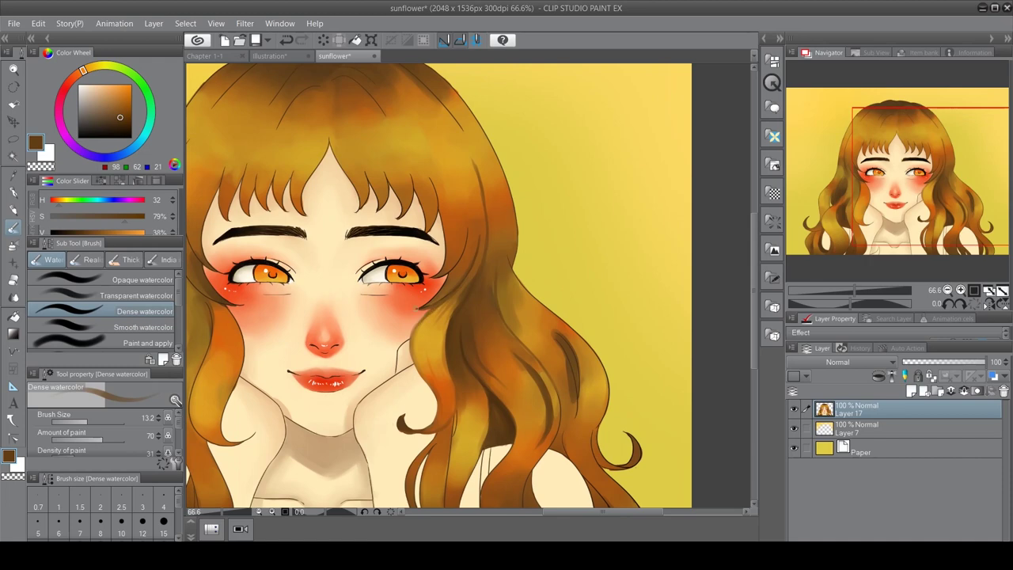
Shade the hair around the right temple and cheek lock with sampled browns using Dense watercolor
{"action": "left_click_drag", "start_coordinate": [437, 291], "coordinate": [488, 317]}
{"action": "left_click", "coordinate": [507, 273], "text": "alt"}
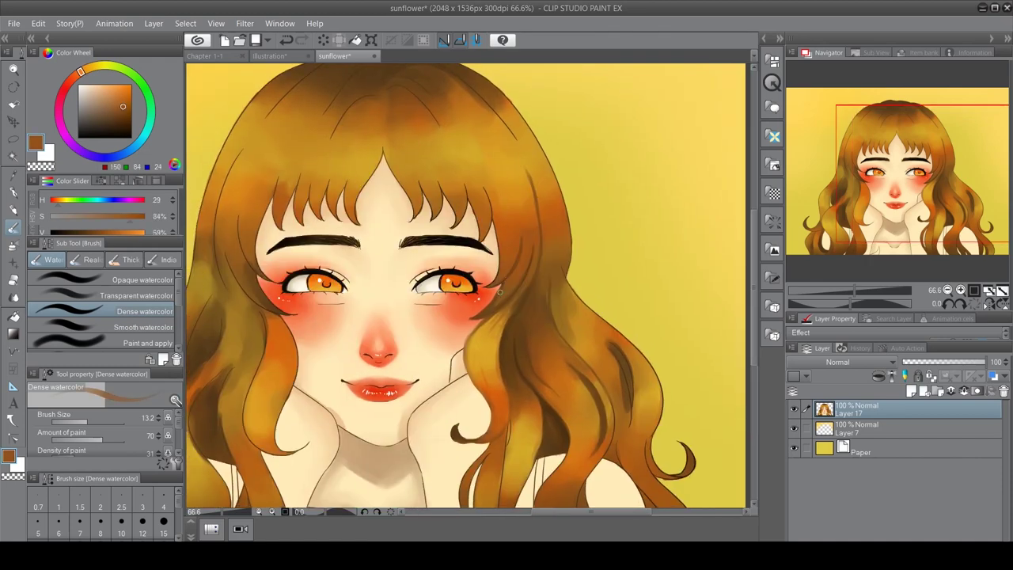
{"action": "left_click_drag", "start_coordinate": [507, 273], "coordinate": [492, 242]}
{"action": "left_click_drag", "start_coordinate": [483, 292], "coordinate": [473, 326]}
{"action": "left_click", "coordinate": [374, 261], "text": "alt"}
{"action": "left_click_drag", "start_coordinate": [488, 470], "coordinate": [470, 267]}
Paint dark brown strands along the lower waves over the right shoulder with the Dense watercolor brush
{"action": "left_click", "coordinate": [468, 321], "text": "alt"}
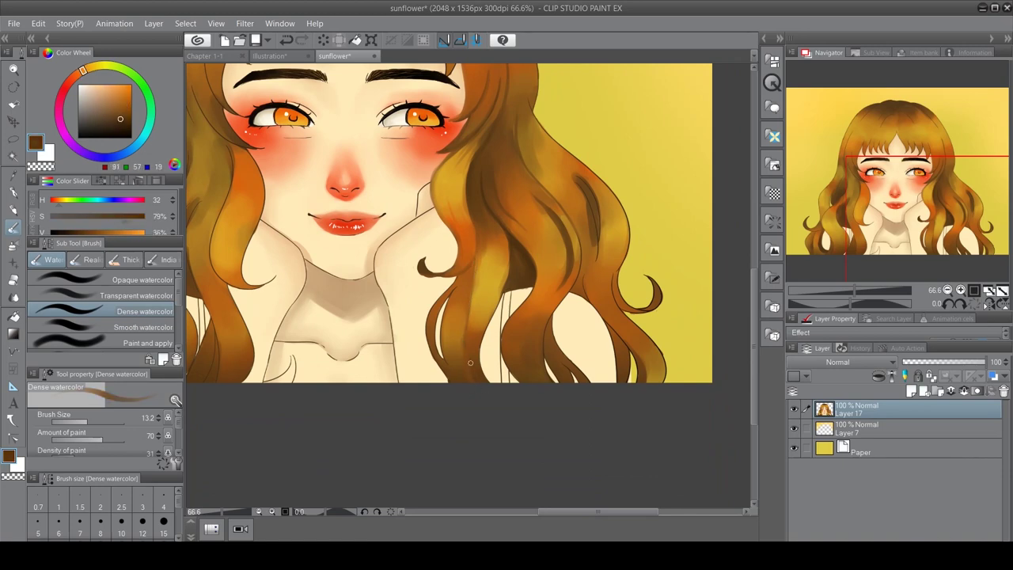
{"action": "left_click_drag", "start_coordinate": [474, 259], "coordinate": [500, 335]}
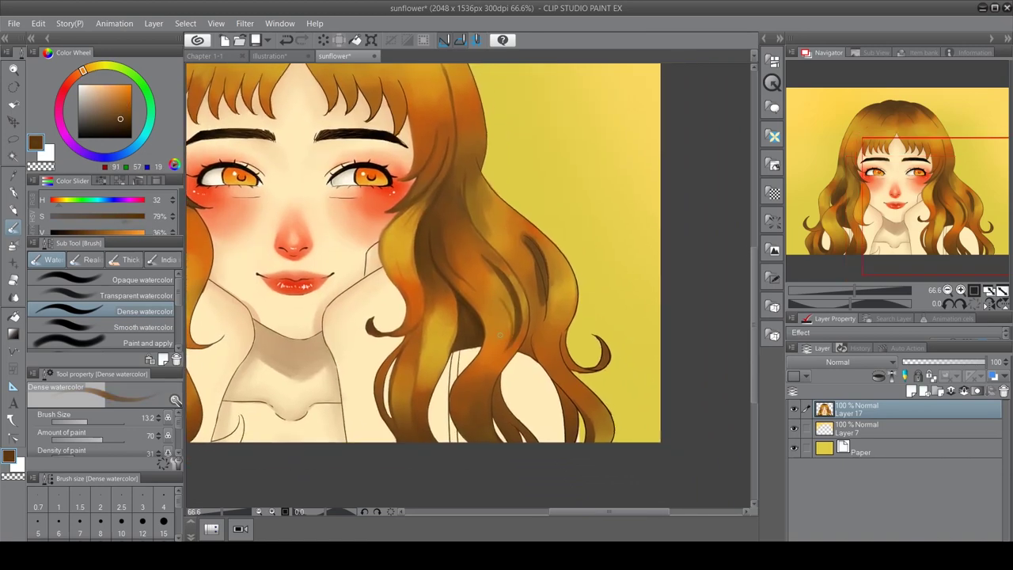
{"action": "left_click_drag", "start_coordinate": [453, 417], "coordinate": [485, 363]}
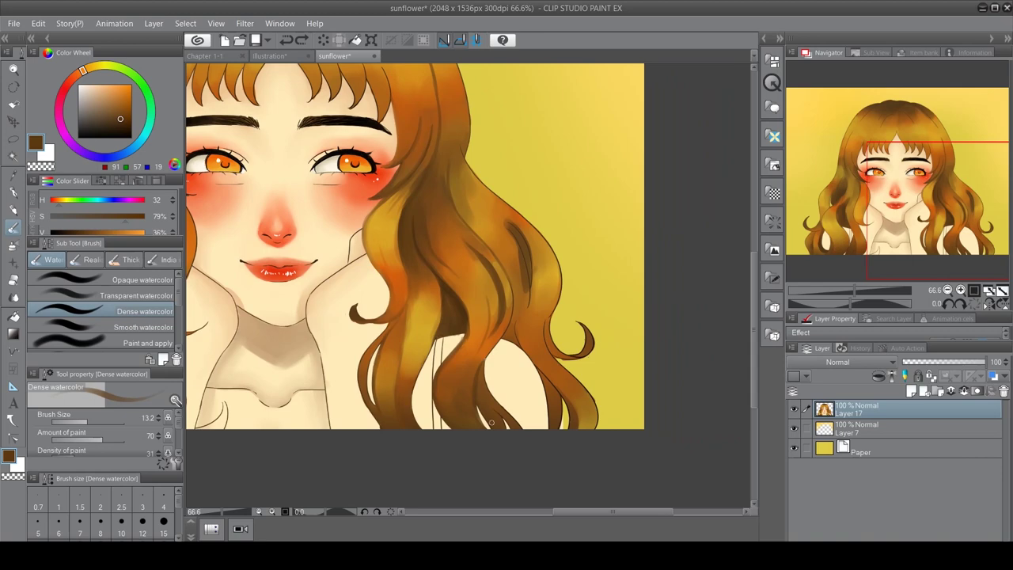
{"action": "left_click_drag", "start_coordinate": [519, 302], "coordinate": [501, 271]}
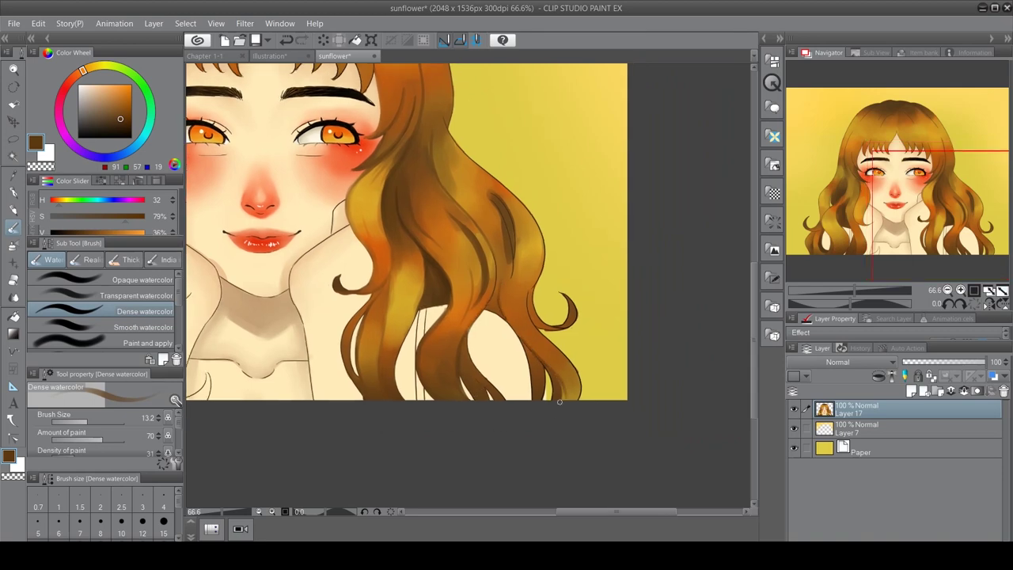
Paint sampled brown strands through the lower waves over the right shoulder with the Dense watercolor brush
{"action": "left_click", "coordinate": [465, 291], "text": "alt"}
{"action": "mouse_move", "coordinate": [555, 343]}
{"action": "left_mouse_down"}
{"action": "mouse_move", "coordinate": [494, 332]}
{"action": "mouse_move", "coordinate": [509, 380]}
{"action": "mouse_move", "coordinate": [549, 327]}
{"action": "left_mouse_up"}
{"action": "left_click", "coordinate": [494, 327], "text": "alt"}
{"action": "left_click", "coordinate": [510, 314], "text": "alt"}
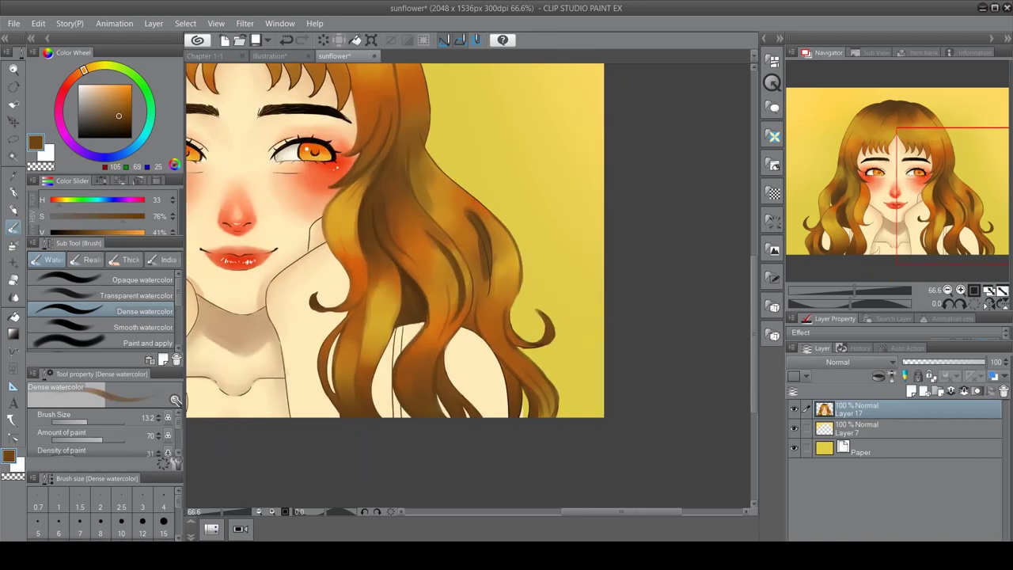
{"action": "left_click_drag", "start_coordinate": [415, 124], "coordinate": [390, 195]}
{"action": "left_click_drag", "start_coordinate": [372, 235], "coordinate": [514, 255]}
{"action": "left_click", "coordinate": [514, 255], "text": "alt"}
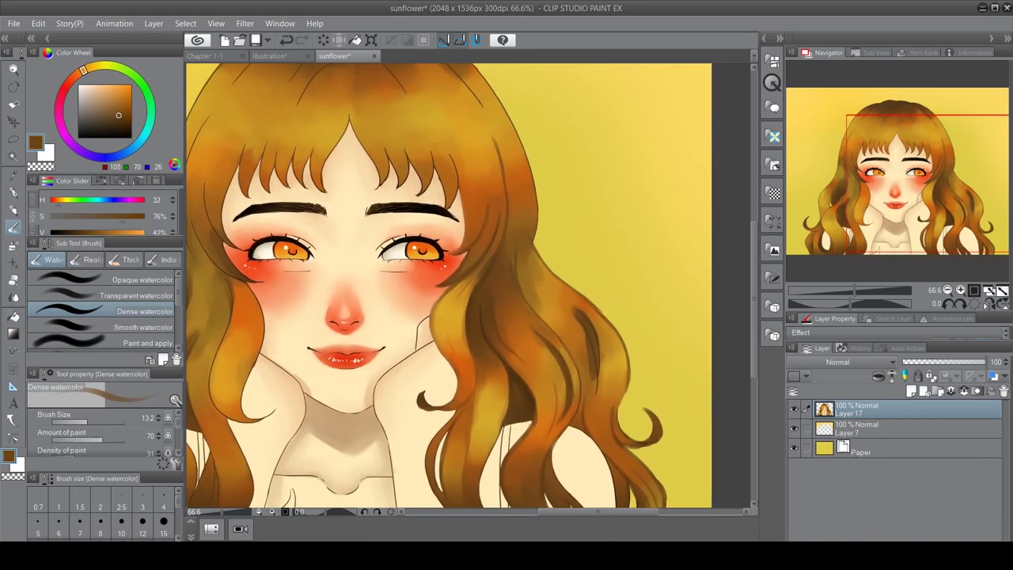
Shade the waves beside the right cheek and shoulder with sampled brown and orange-brown tones
{"action": "key", "text": "b"}
{"action": "left_click_drag", "start_coordinate": [542, 461], "coordinate": [529, 420]}
{"action": "left_click_drag", "start_coordinate": [485, 455], "coordinate": [499, 364]}
{"action": "mouse_move", "coordinate": [523, 317]}
{"action": "left_mouse_down"}
{"action": "mouse_move", "coordinate": [512, 341]}
{"action": "mouse_move", "coordinate": [606, 421]}
{"action": "mouse_move", "coordinate": [597, 259]}
{"action": "left_mouse_up"}
{"action": "left_click", "coordinate": [512, 340], "text": "alt"}
{"action": "left_click", "coordinate": [540, 336], "text": "alt"}
{"action": "left_click", "coordinate": [567, 408], "text": "alt"}
{"action": "key", "text": "b"}
{"action": "left_click", "coordinate": [619, 267], "text": "alt"}
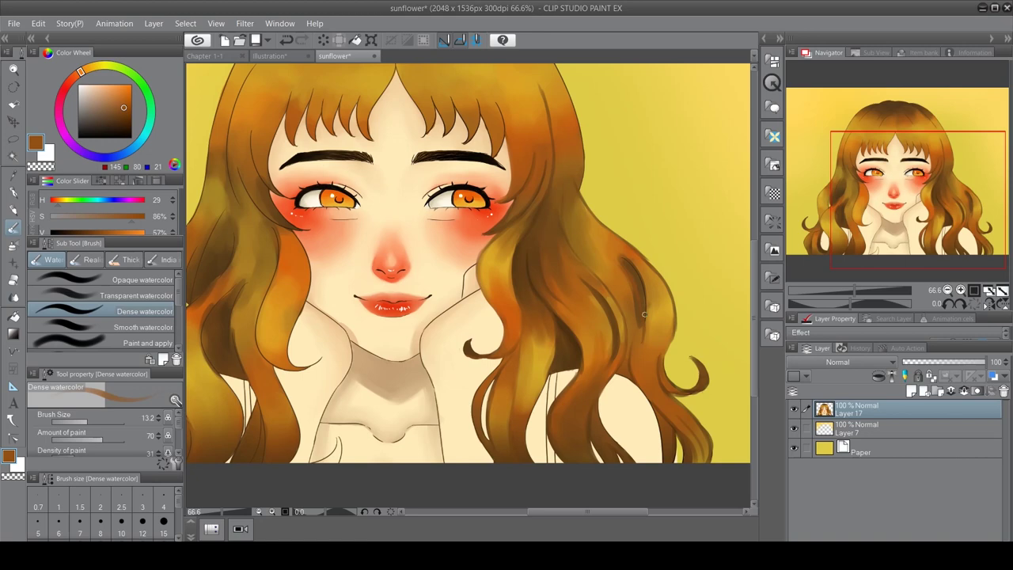
Blend orange-brown into the outer edge of the upper right waves with Transparent watercolor
{"action": "left_click", "coordinate": [614, 253]}
{"action": "key", "text": "Return"}
{"action": "left_click_drag", "start_coordinate": [614, 253], "coordinate": [589, 320]}
{"action": "key", "text": "b"}
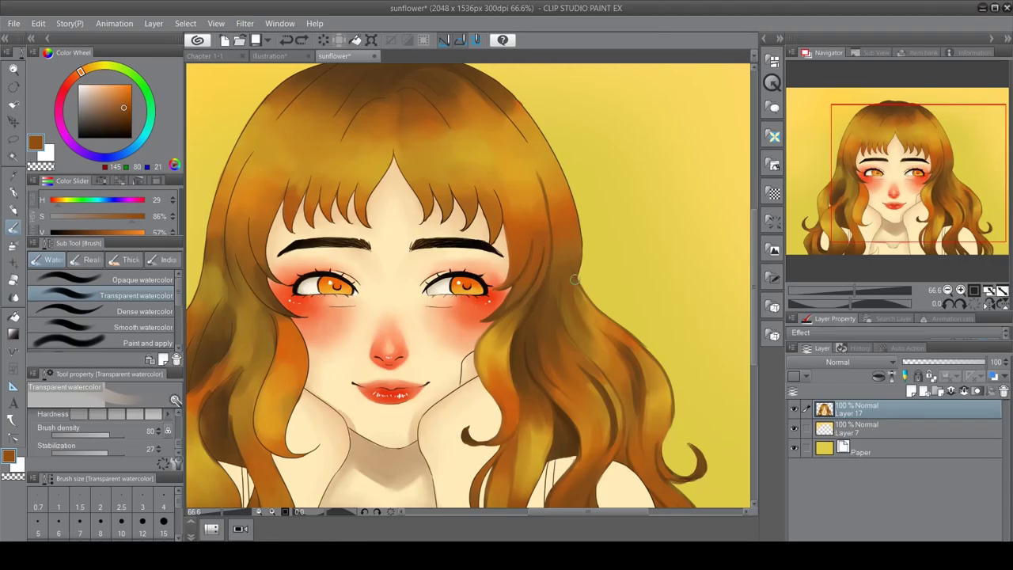
{"action": "left_click_drag", "start_coordinate": [575, 280], "coordinate": [545, 273]}
Repaint the outer hair edge on the right side of the head in dark brown, and soften it with Transparent watercolor
{"action": "left_click", "coordinate": [545, 273], "text": "alt"}
{"action": "key", "text": "b"}
{"action": "left_click_drag", "start_coordinate": [548, 247], "coordinate": [546, 282]}
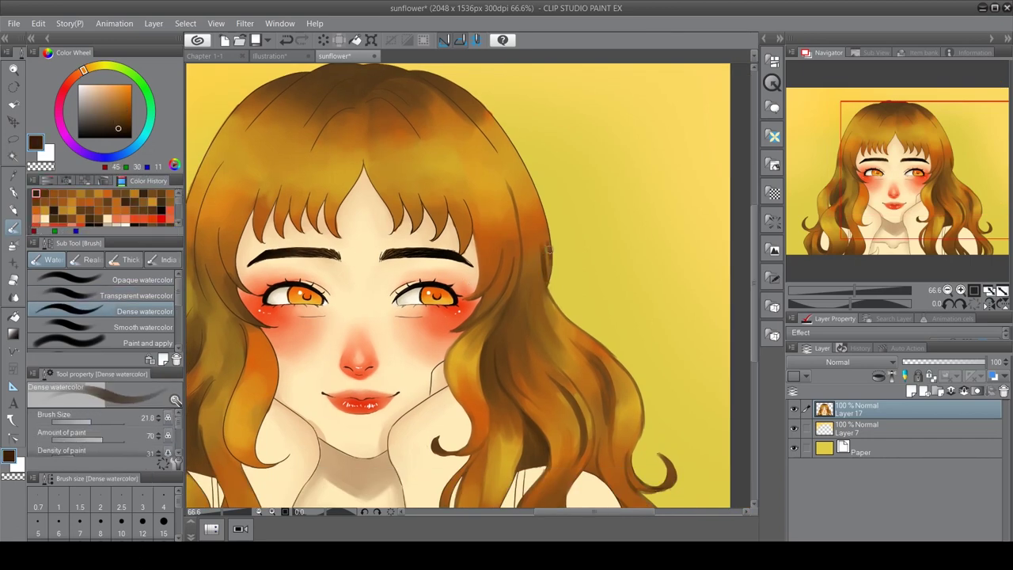
{"action": "key", "text": "period"}
{"action": "left_click_drag", "start_coordinate": [510, 140], "coordinate": [510, 224]}
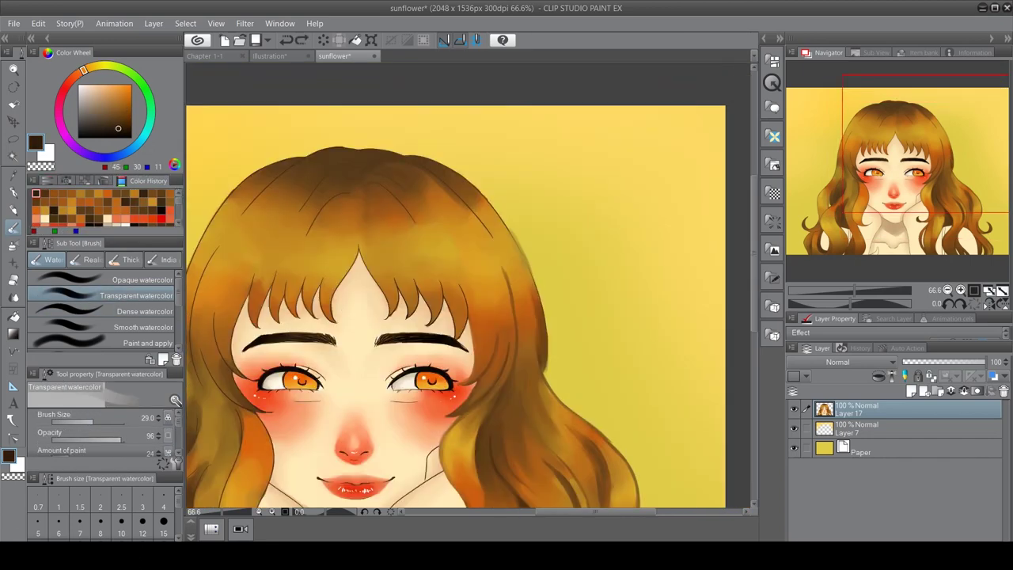
{"action": "key", "text": "period"}
{"action": "left_click", "coordinate": [543, 309], "text": "alt"}
Paint over the outlines of the inner right bangs near the parting with sampled golden, brown and skin tones
{"action": "left_click_drag", "start_coordinate": [358, 255], "coordinate": [390, 191]}
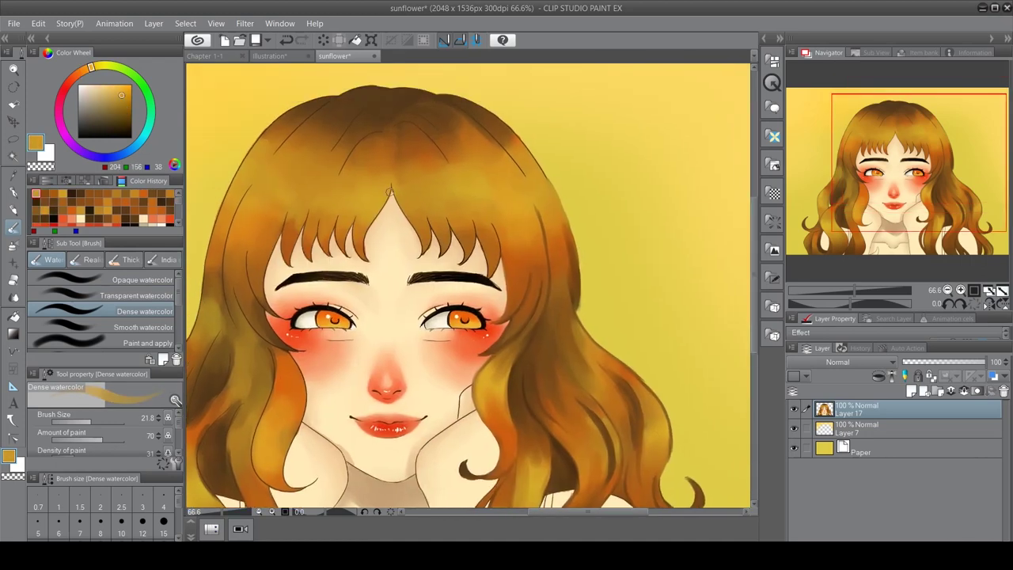
{"action": "left_click", "coordinate": [409, 224], "text": "alt"}
{"action": "left_click", "coordinate": [422, 250], "text": "alt"}
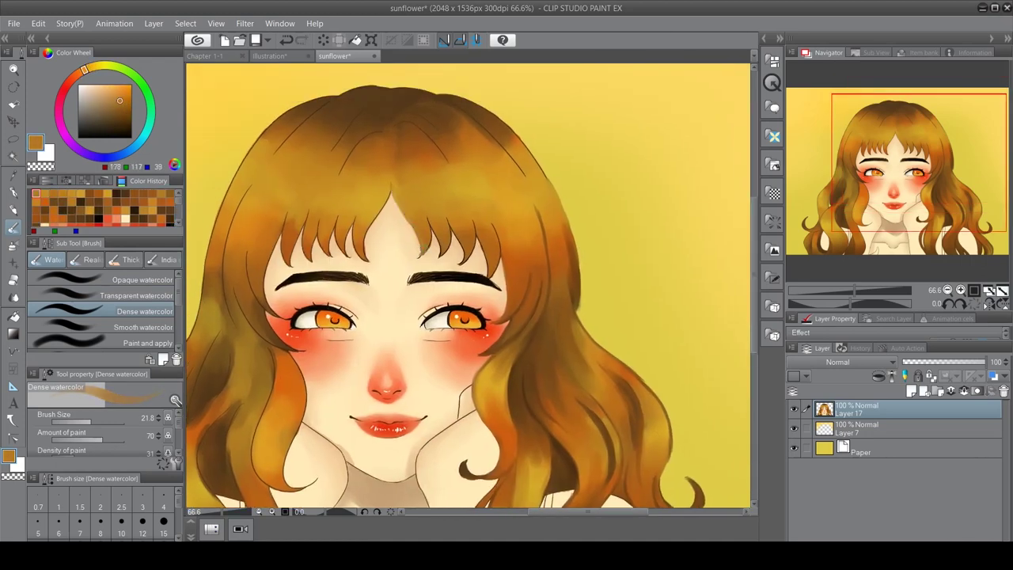
{"action": "left_click", "coordinate": [422, 250], "text": "alt"}
{"action": "scroll", "coordinate": [423, 245], "scroll_direction": "up", "scroll_amount": 2}
{"action": "left_click", "coordinate": [410, 259], "text": "alt"}
{"action": "left_click", "coordinate": [395, 285], "text": "alt"}
{"action": "left_click", "coordinate": [395, 284], "text": "alt"}
{"action": "left_click", "coordinate": [424, 258], "text": "alt"}
{"action": "mouse_move", "coordinate": [442, 265]}
{"action": "left_mouse_down"}
{"action": "mouse_move", "coordinate": [463, 255]}
{"action": "mouse_move", "coordinate": [440, 287]}
{"action": "left_mouse_up"}
Repaint the tips of the outer right bangs and the gaps between them with sampled hair and skin tones
{"action": "left_click", "coordinate": [462, 260], "text": "alt"}
{"action": "left_click", "coordinate": [485, 242], "text": "alt"}
{"action": "mouse_move", "coordinate": [491, 244]}
{"action": "left_mouse_down"}
{"action": "mouse_move", "coordinate": [479, 292]}
{"action": "mouse_move", "coordinate": [615, 238]}
{"action": "left_mouse_up"}
{"action": "left_click", "coordinate": [489, 277], "text": "alt"}
{"action": "left_click", "coordinate": [504, 228], "text": "alt"}
{"action": "left_click", "coordinate": [518, 262], "text": "alt"}
{"action": "left_click", "coordinate": [527, 222], "text": "alt"}
{"action": "left_click", "coordinate": [543, 277], "text": "alt"}
{"action": "left_click", "coordinate": [523, 307], "text": "alt"}
{"action": "left_click", "coordinate": [513, 301], "text": "alt"}
Clean up the area between the right bangs and the right eye with sampled tones using the watercolor brushes
{"action": "left_click", "coordinate": [560, 333], "text": "alt"}
{"action": "left_click", "coordinate": [561, 332], "text": "alt"}
{"action": "left_click", "coordinate": [563, 333], "text": "alt"}
{"action": "key", "text": "period"}
{"action": "left_click_drag", "start_coordinate": [564, 333], "coordinate": [579, 282]}
{"action": "left_click_drag", "start_coordinate": [464, 310], "coordinate": [467, 285]}
{"action": "left_click", "coordinate": [467, 285], "text": "alt"}
{"action": "key", "text": "period"}
{"action": "left_click", "coordinate": [467, 285], "text": "alt"}
{"action": "left_click", "coordinate": [598, 250], "text": "alt"}
{"action": "key", "text": "period"}
{"action": "left_click_drag", "start_coordinate": [612, 242], "coordinate": [561, 186]}
{"action": "mouse_move", "coordinate": [530, 216]}
{"action": "left_mouse_down"}
{"action": "mouse_move", "coordinate": [503, 237]}
{"action": "mouse_move", "coordinate": [548, 204]}
{"action": "left_mouse_up"}
Soften the crease line under the right eye with a sampled skin tone using Dense watercolor
{"action": "key", "text": "p"}
{"action": "left_click", "coordinate": [504, 237], "text": "alt"}
{"action": "left_click", "coordinate": [521, 256], "text": "alt"}
{"action": "key", "text": "b"}
{"action": "key", "text": "period"}
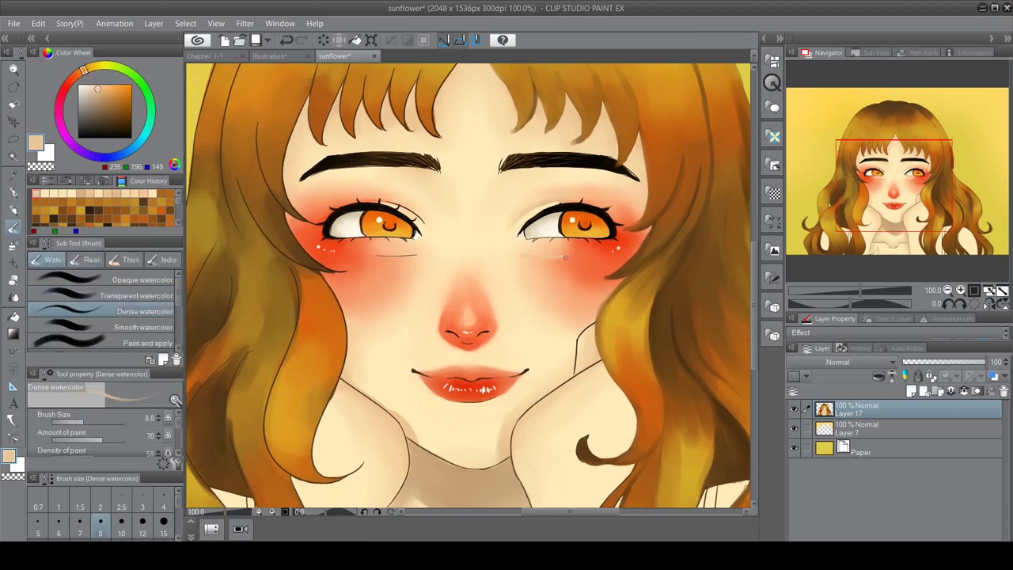
{"action": "left_click", "coordinate": [549, 257], "text": "alt"}
{"action": "left_click_drag", "start_coordinate": [542, 258], "coordinate": [484, 301]}
Soften the crease above the left eye with sampled skin tones using Transparent watercolor
{"action": "left_click", "coordinate": [348, 252], "text": "alt"}
{"action": "key", "text": "period"}
{"action": "key", "text": "comma"}
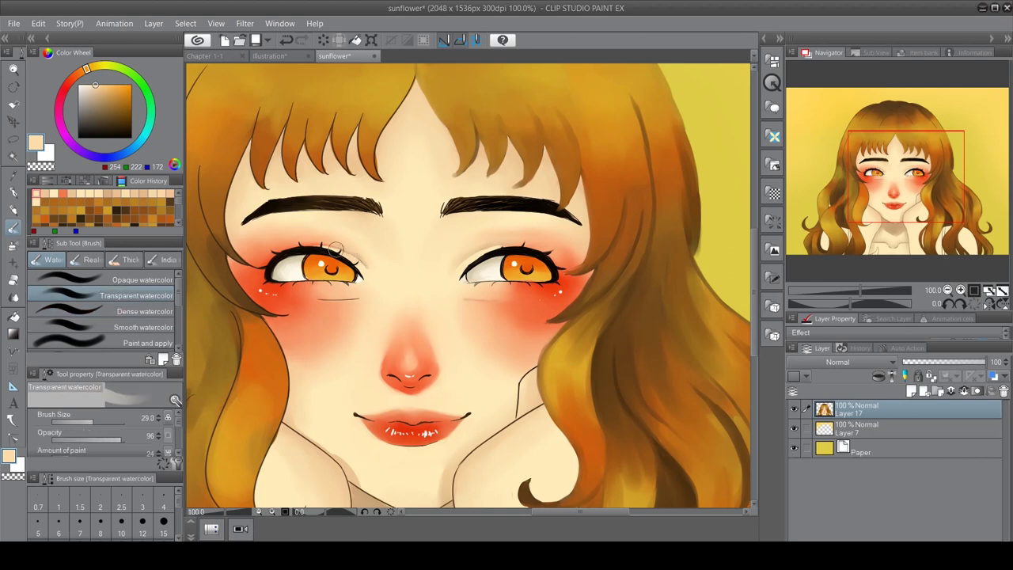
{"action": "left_click", "coordinate": [355, 252], "text": "alt"}
Cover the crease lines under both eyes with pale skin tone using the Mapping pen, and smooth them with Blend
{"action": "key", "text": "p"}
{"action": "left_click", "coordinate": [323, 244], "text": "alt"}
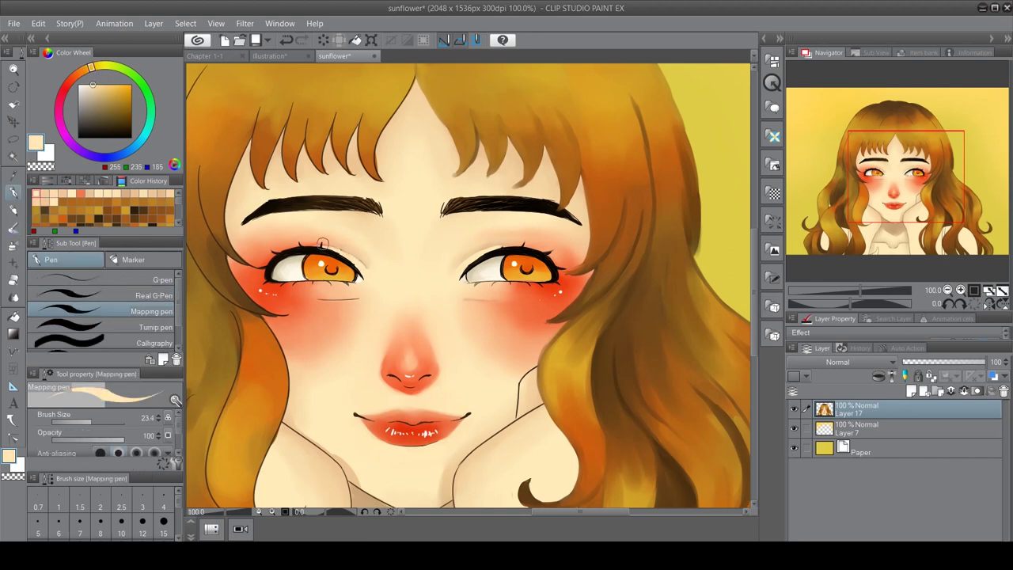
{"action": "left_click_drag", "start_coordinate": [329, 248], "coordinate": [396, 181]}
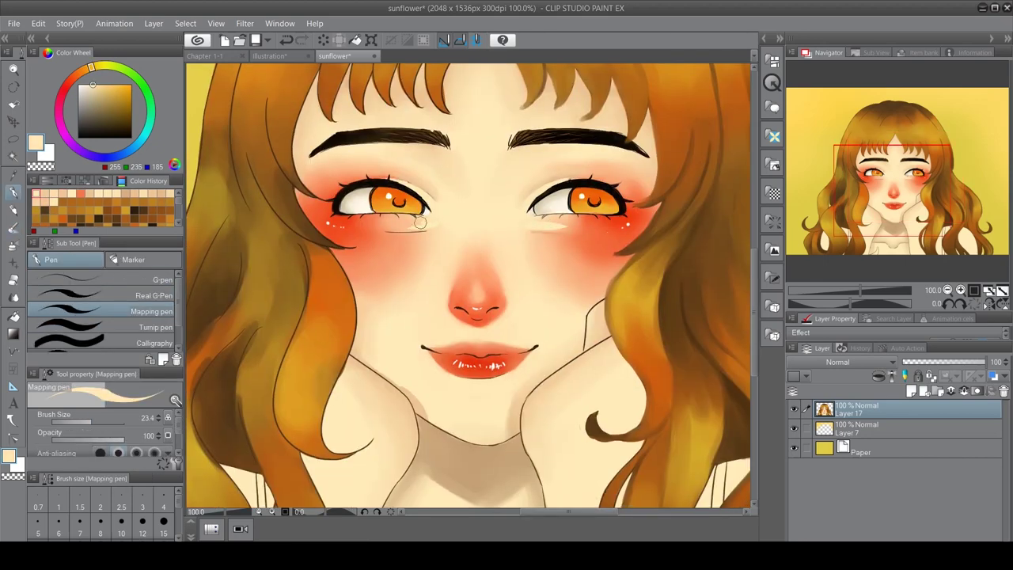
{"action": "key", "text": "b"}
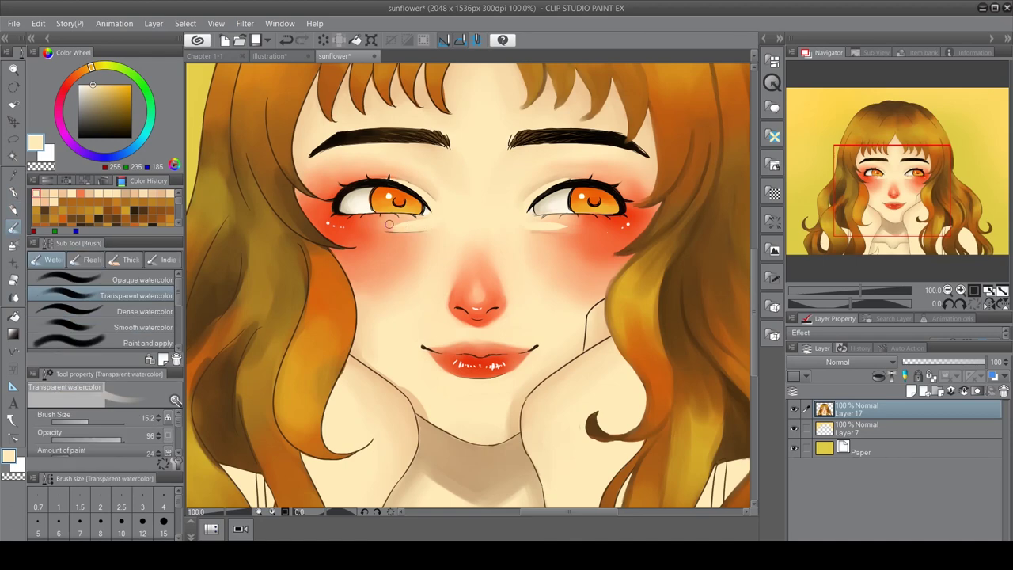
{"action": "key", "text": "j"}
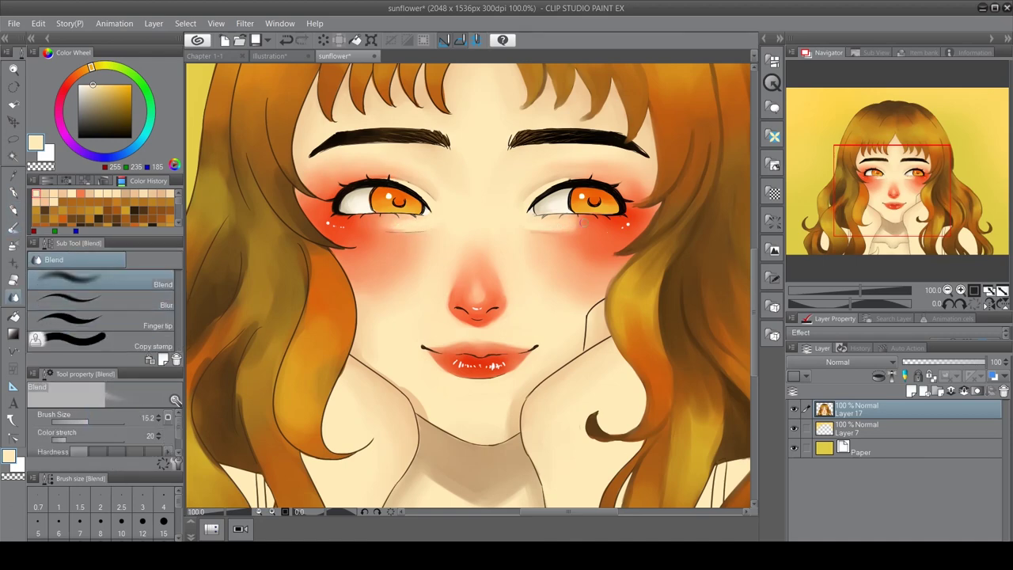
Retouch the skin and blush under the eyes with sampled skin and coral tones, and smooth the cheeks with Blend
{"action": "key", "text": "b"}
{"action": "left_click", "coordinate": [393, 232], "text": "alt"}
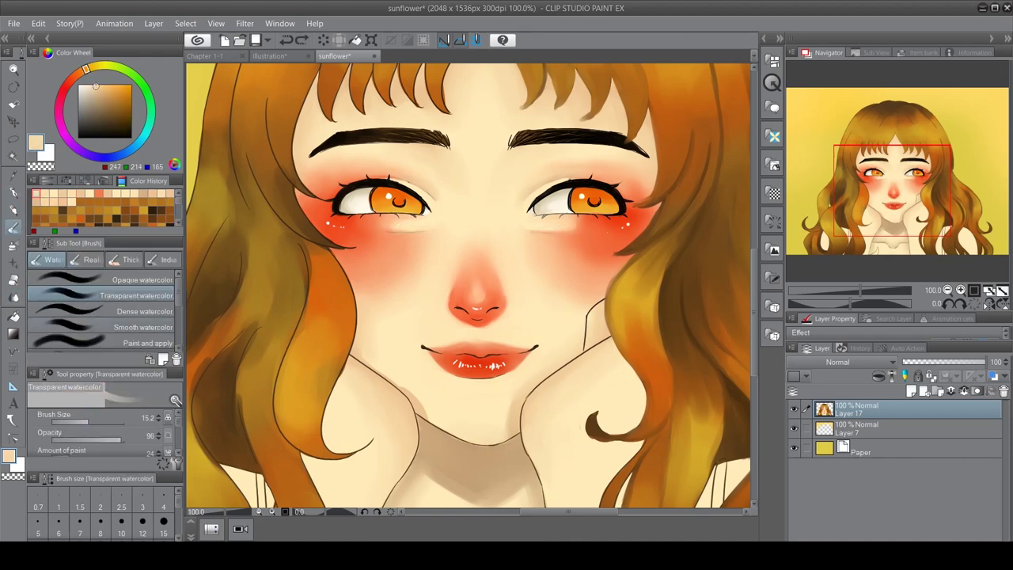
{"action": "left_click", "coordinate": [142, 311]}
{"action": "left_click", "coordinate": [351, 228], "text": "alt"}
{"action": "scroll", "coordinate": [419, 238], "scroll_direction": "down", "scroll_amount": 2}
{"action": "scroll", "coordinate": [420, 237], "scroll_direction": "up", "scroll_amount": 2}
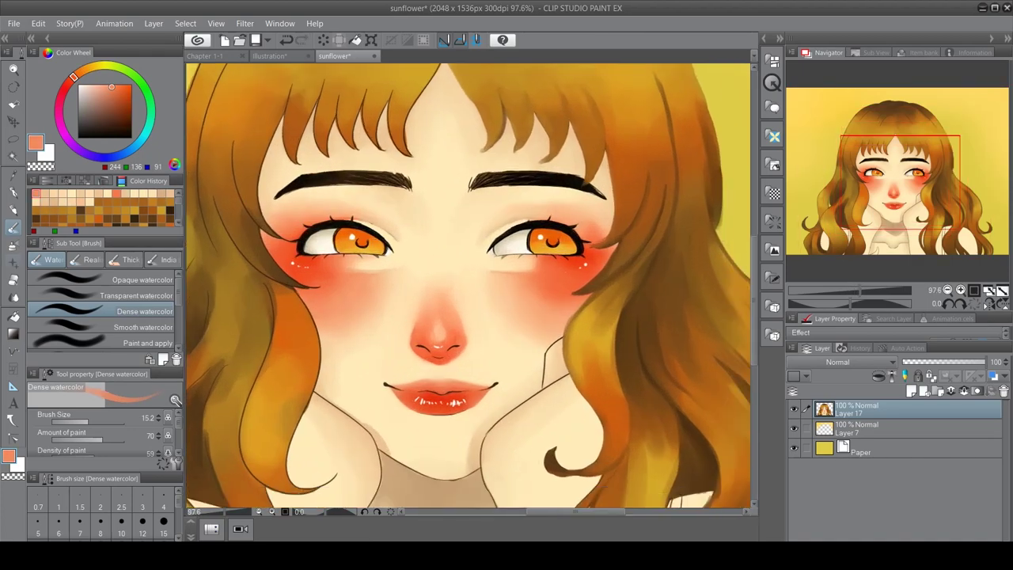
{"action": "key", "text": "j"}
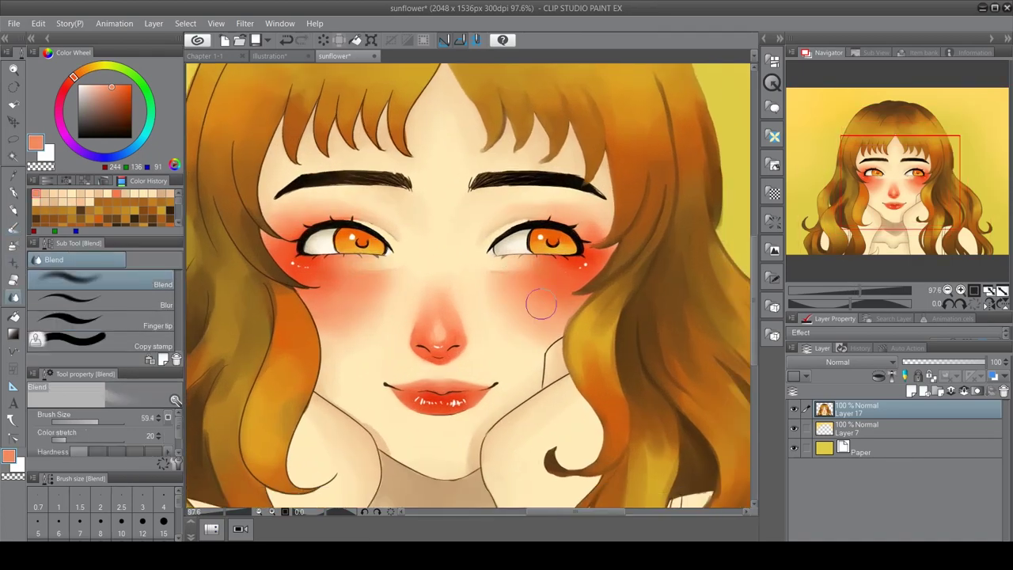
{"action": "scroll", "coordinate": [542, 304], "scroll_direction": "down", "scroll_amount": 2}
Paint over the right hand's dark outlines with sampled tan-brown tones using Dense watercolor
{"action": "left_click", "coordinate": [444, 474], "text": "alt"}
{"action": "key", "text": "b"}
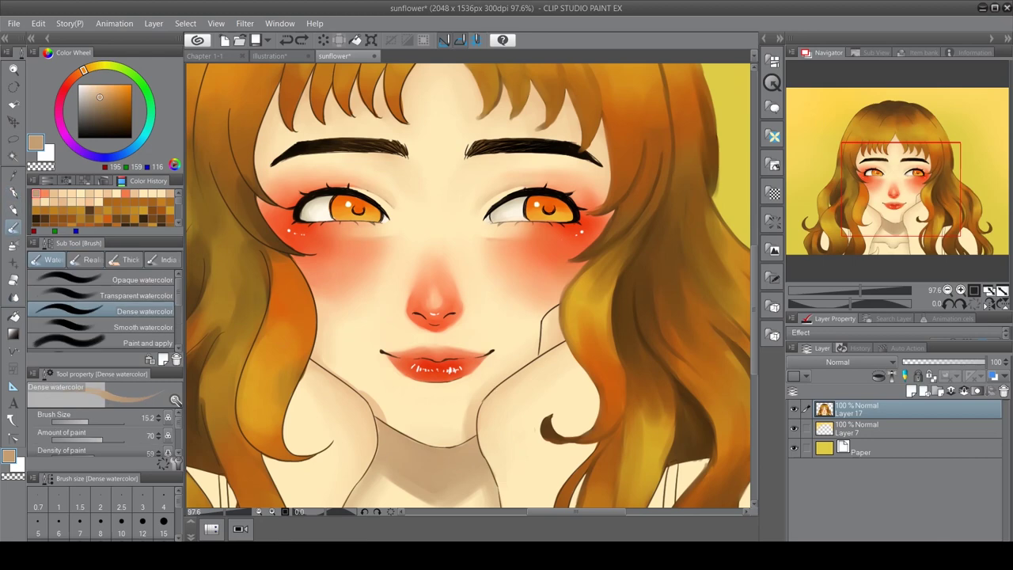
{"action": "left_click", "coordinate": [515, 372], "text": "alt"}
{"action": "left_click_drag", "start_coordinate": [538, 345], "coordinate": [504, 241]}
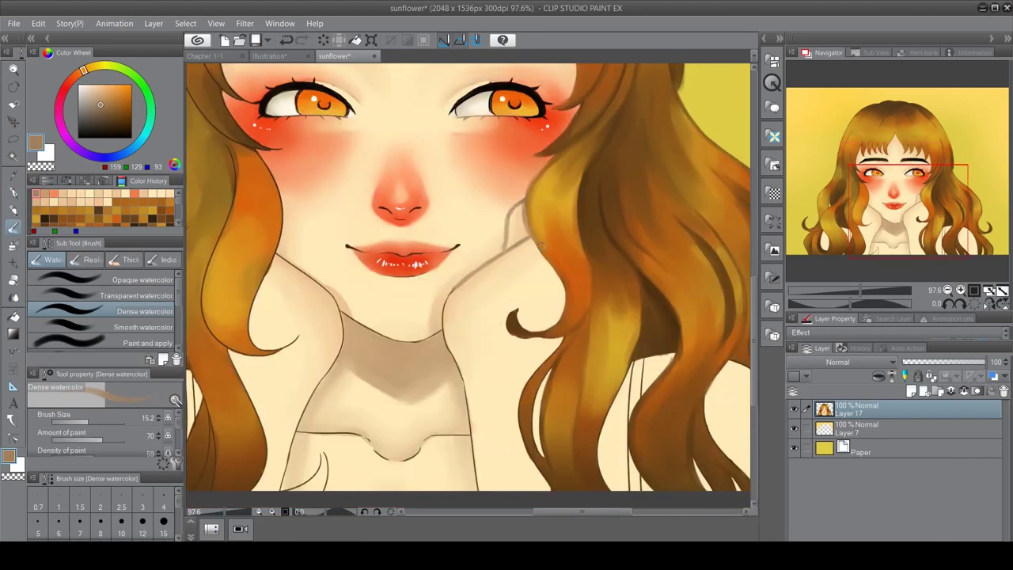
Shade the right hand and the fingers beneath the hair with sampled tan and skin tones using Transparent watercolor
{"action": "key", "text": "comma"}
{"action": "left_click", "coordinate": [521, 213], "text": "alt"}
{"action": "left_click", "coordinate": [524, 229], "text": "alt"}
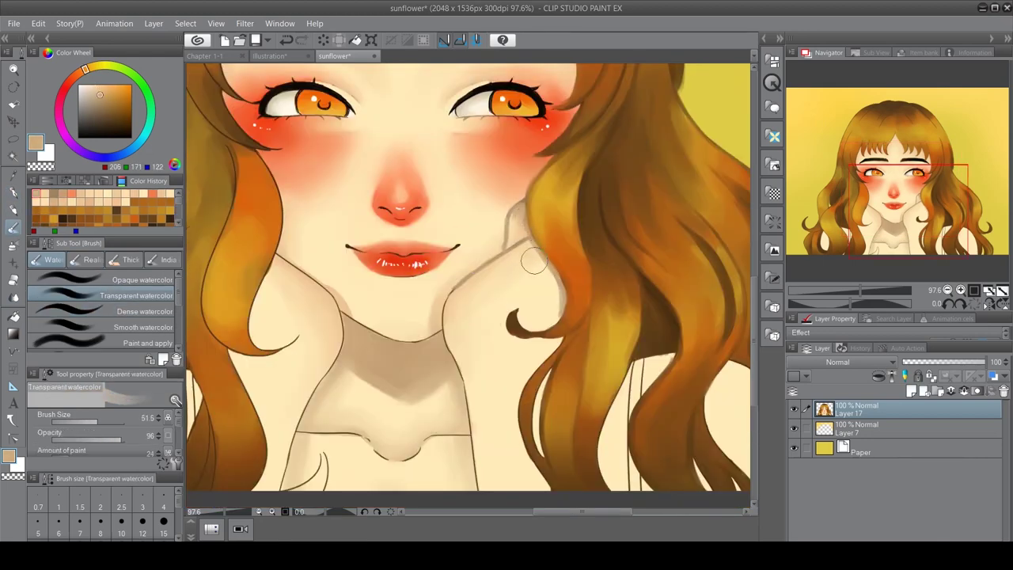
{"action": "left_click", "coordinate": [546, 301], "text": "alt"}
{"action": "mouse_move", "coordinate": [487, 283]}
{"action": "left_mouse_down"}
{"action": "mouse_move", "coordinate": [523, 292]}
{"action": "mouse_move", "coordinate": [536, 266]}
{"action": "mouse_move", "coordinate": [520, 293]}
{"action": "mouse_move", "coordinate": [534, 334]}
{"action": "left_mouse_up"}
{"action": "left_click", "coordinate": [534, 334], "text": "alt"}
Soften the outlines of the forearms, left hand, jaw and collarbones with sampled tan tones using Transparent watercolor
{"action": "left_click_drag", "start_coordinate": [551, 281], "coordinate": [590, 143]}
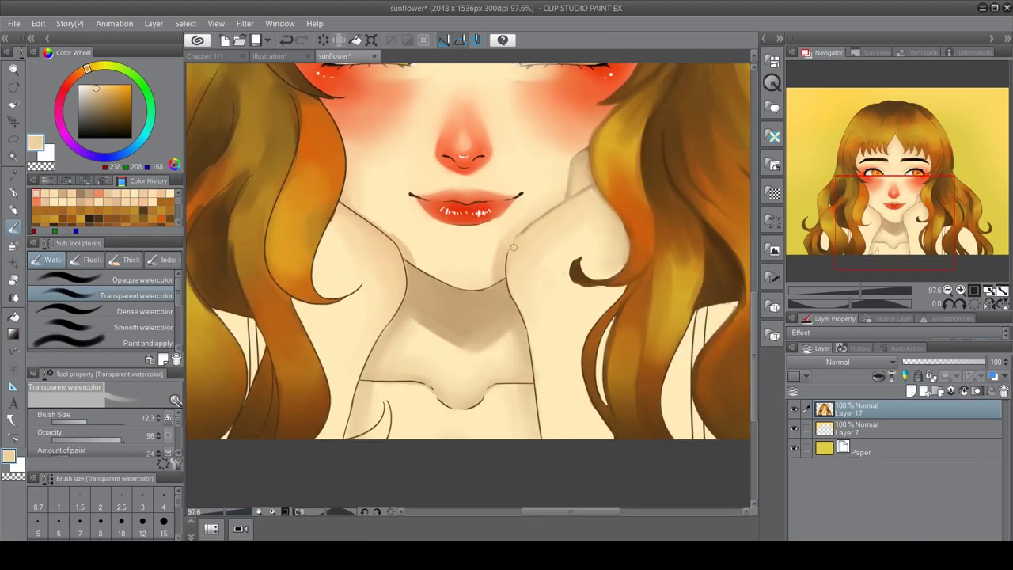
{"action": "left_click", "coordinate": [526, 326], "text": "alt"}
{"action": "left_click_drag", "start_coordinate": [526, 327], "coordinate": [514, 405]}
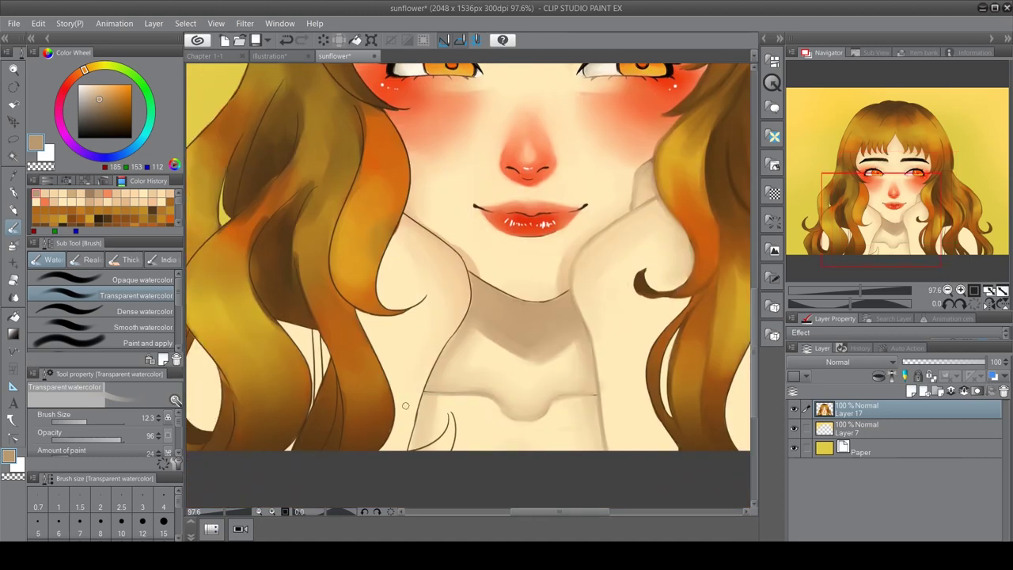
{"action": "scroll", "coordinate": [428, 385], "scroll_direction": "up", "scroll_amount": 2}
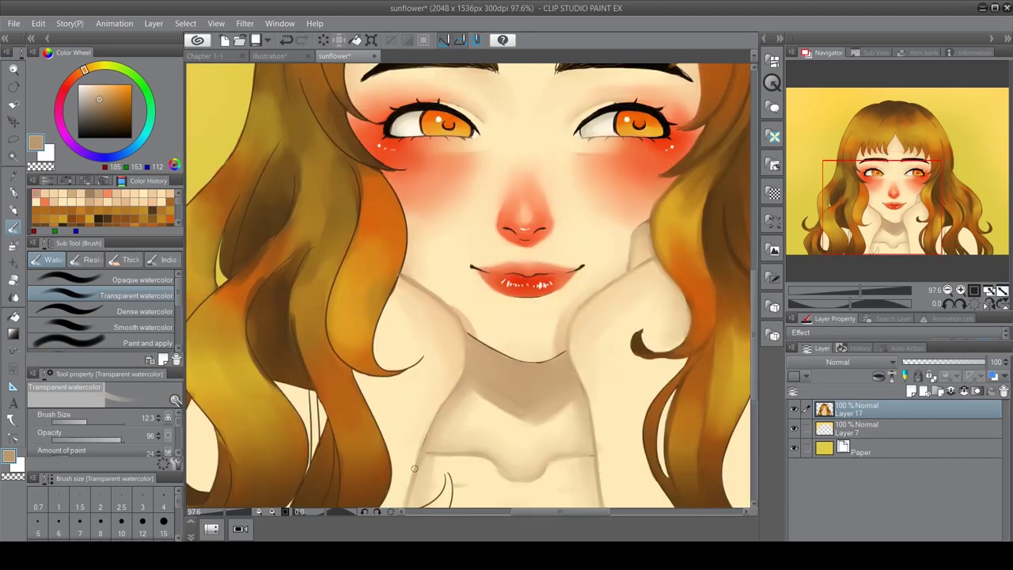
{"action": "scroll", "coordinate": [427, 430], "scroll_direction": "down", "scroll_amount": 2}
{"action": "scroll", "coordinate": [573, 366], "scroll_direction": "up", "scroll_amount": 2}
{"action": "scroll", "coordinate": [544, 371], "scroll_direction": "up", "scroll_amount": 2}
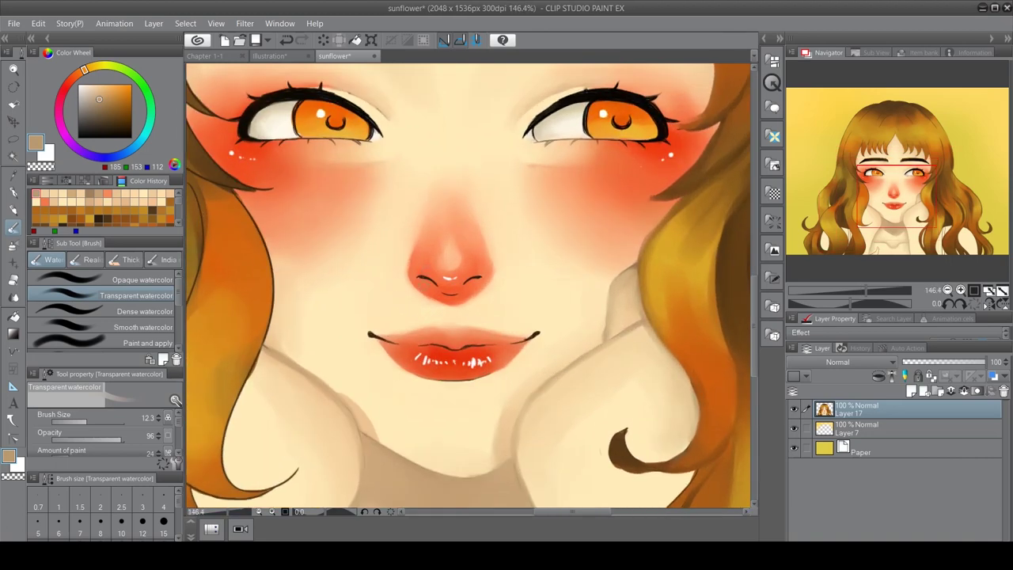
Repaint the mouth corners, nostrils and under-eye creases in brown tones with the watercolor brushes
{"action": "key", "text": "bracketright"}
{"action": "key", "text": "bracketright"}
{"action": "key", "text": "bracketright"}
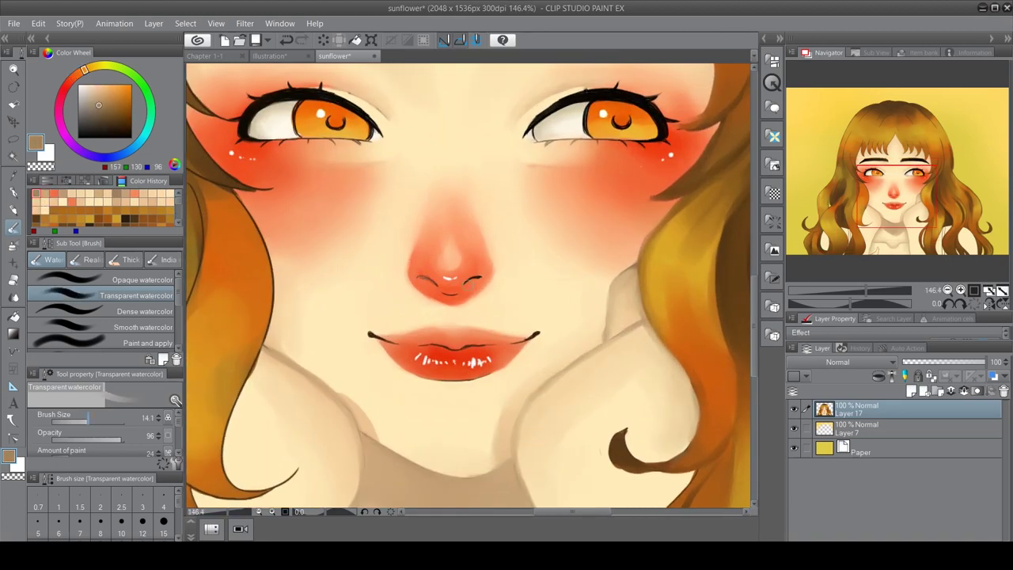
{"action": "left_click_drag", "start_coordinate": [370, 334], "coordinate": [316, 361]}
{"action": "key", "text": "period"}
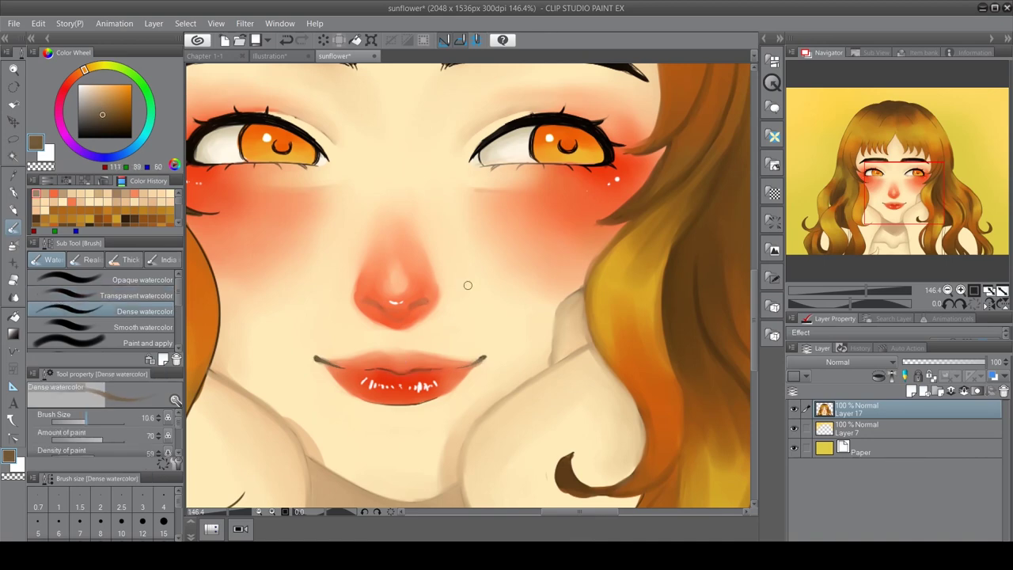
{"action": "key", "text": "bracketright"}
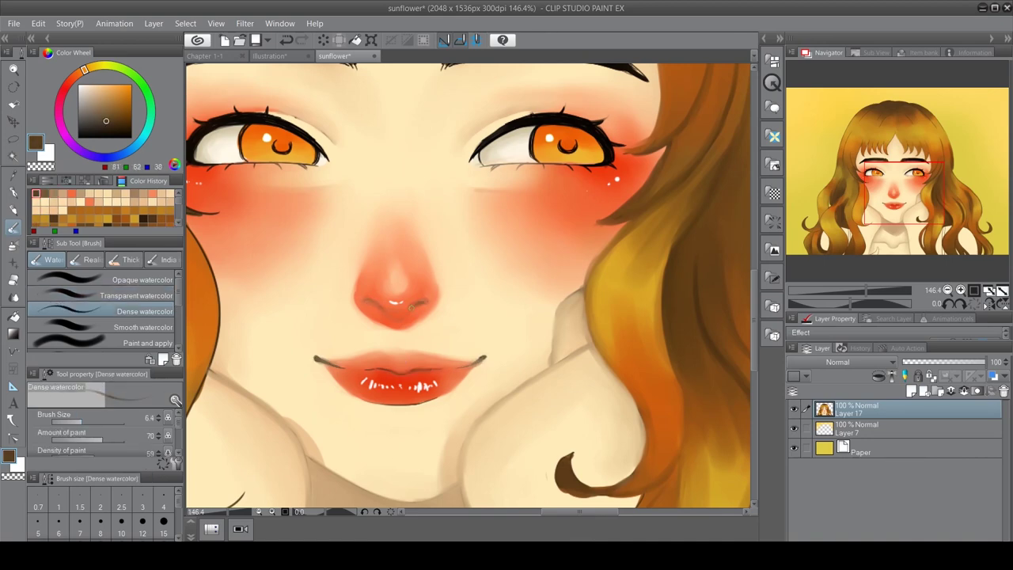
{"action": "mouse_move", "coordinate": [310, 189]}
{"action": "left_mouse_down"}
{"action": "mouse_move", "coordinate": [357, 204]}
{"action": "mouse_move", "coordinate": [308, 169]}
{"action": "left_mouse_up"}
Redefine the line between the lips with sampled reds and dark red using Dense watercolor
{"action": "left_click", "coordinate": [373, 347], "text": "alt"}
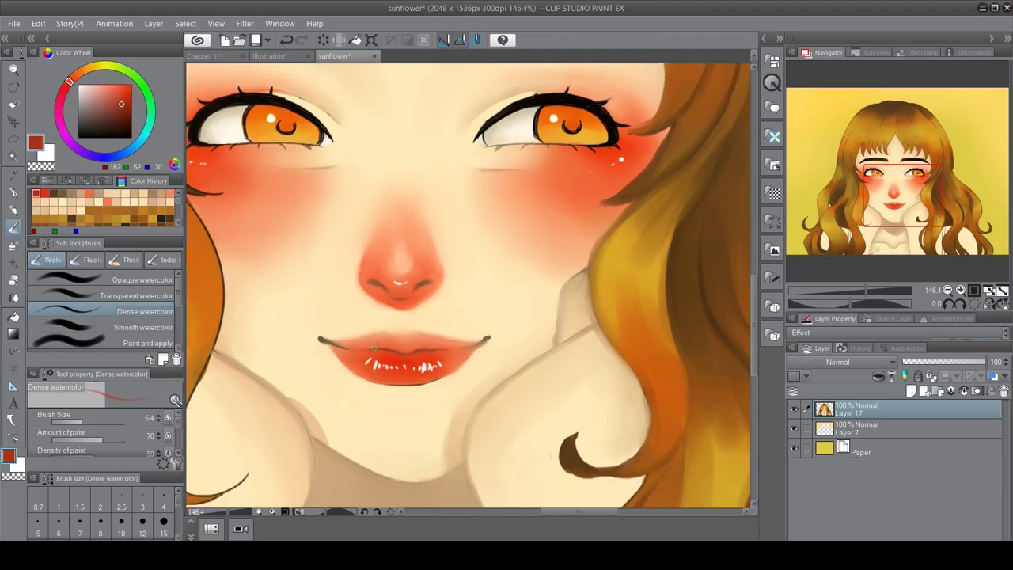
{"action": "left_click", "coordinate": [332, 344], "text": "alt"}
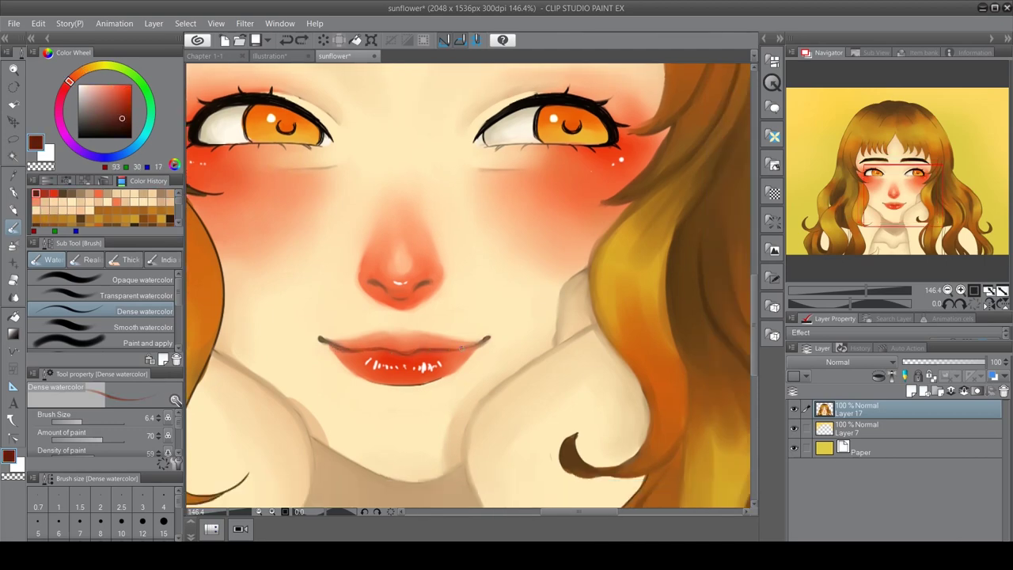
{"action": "mouse_move", "coordinate": [451, 354]}
{"action": "left_mouse_down"}
{"action": "mouse_move", "coordinate": [407, 358]}
{"action": "mouse_move", "coordinate": [468, 285]}
{"action": "left_mouse_up"}
{"action": "left_click", "coordinate": [296, 358], "text": "alt"}
{"action": "left_click", "coordinate": [103, 296]}
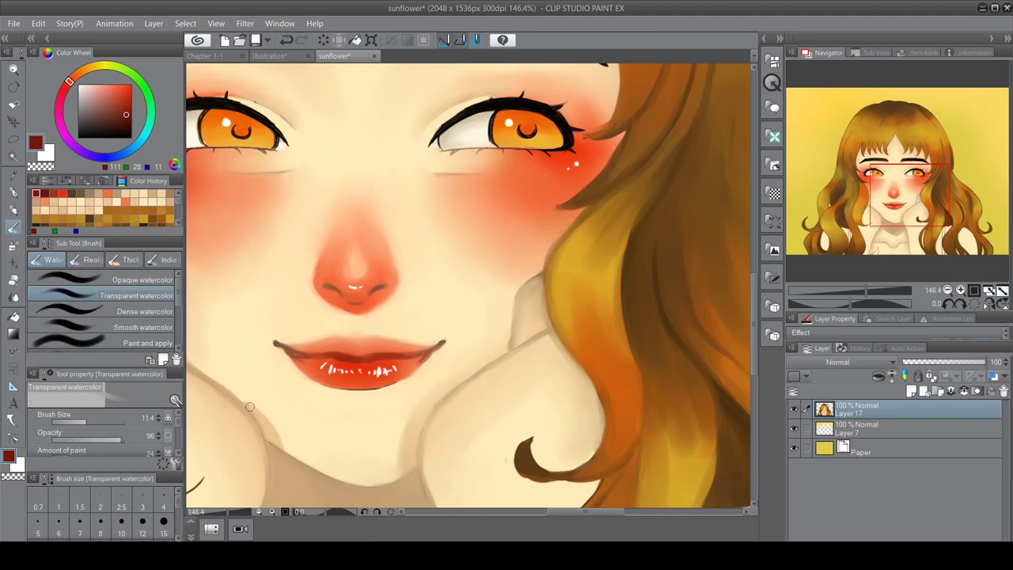
Blend coral and sampled red tones over the lips with Transparent watercolor
{"action": "left_click", "coordinate": [70, 193]}
{"action": "scroll", "coordinate": [411, 362], "scroll_direction": "down", "scroll_amount": 2}
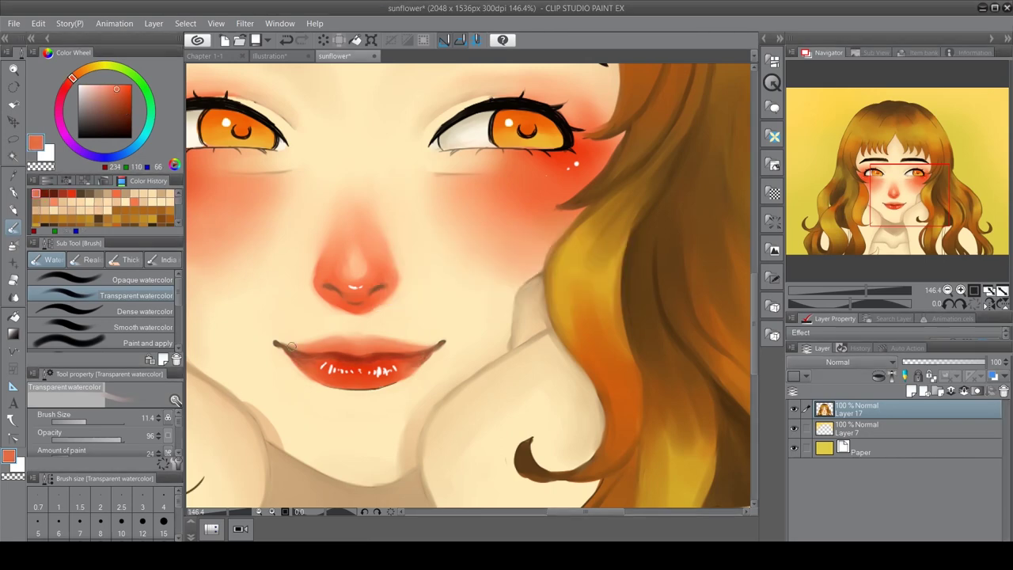
{"action": "left_click", "coordinate": [380, 372], "text": "alt"}
{"action": "left_click_drag", "start_coordinate": [351, 363], "coordinate": [342, 351]}
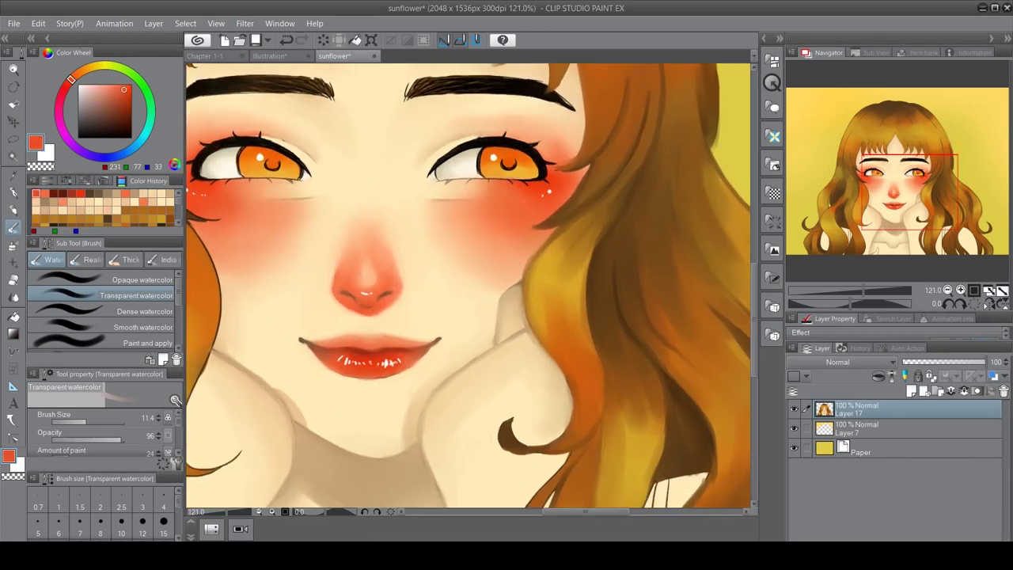
{"action": "left_click", "coordinate": [144, 311]}
{"action": "left_click", "coordinate": [342, 350], "text": "alt"}
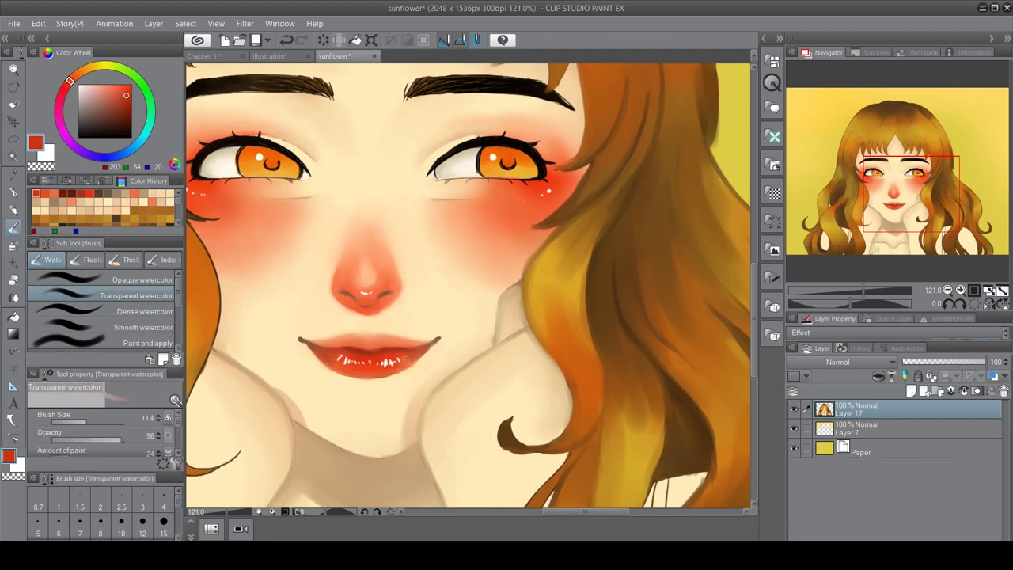
Add white highlights to the lips with the Darker pencil
{"action": "key", "text": "p"}
{"action": "key", "text": "x"}
{"action": "key", "text": "bracketright"}
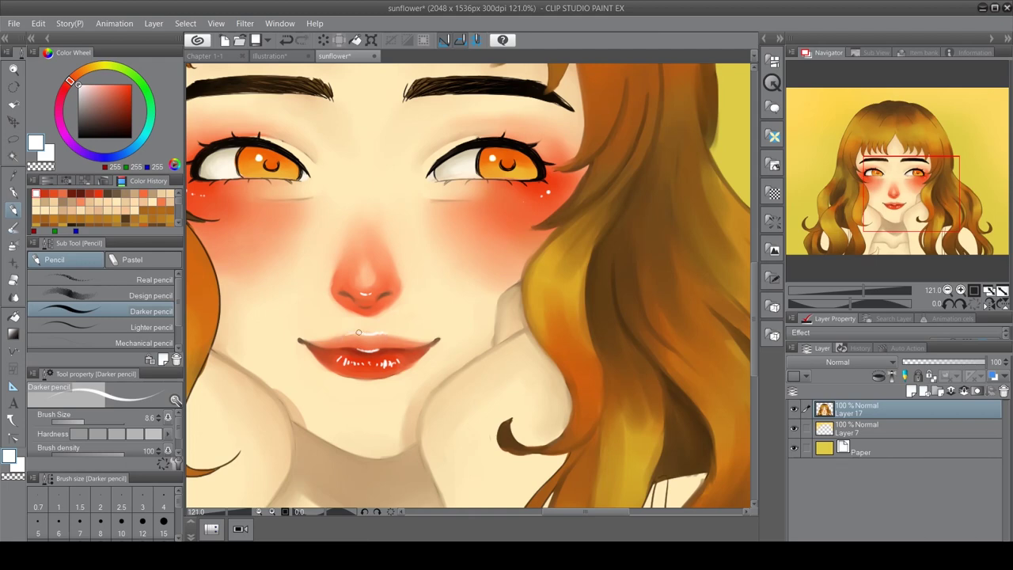
{"action": "left_click_drag", "start_coordinate": [355, 377], "coordinate": [420, 355]}
{"action": "scroll", "coordinate": [431, 353], "scroll_direction": "down", "scroll_amount": 1}
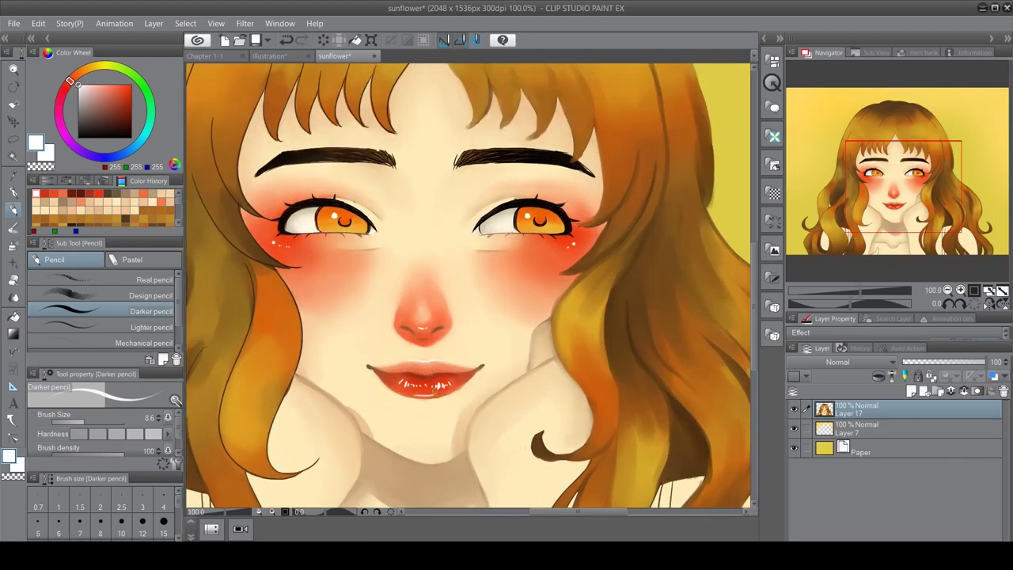
Soften the white highlight marks below the outer corners of both eyes with the watercolor brushes
{"action": "scroll", "coordinate": [411, 333], "scroll_direction": "down", "scroll_amount": 1}
{"action": "key", "text": "b"}
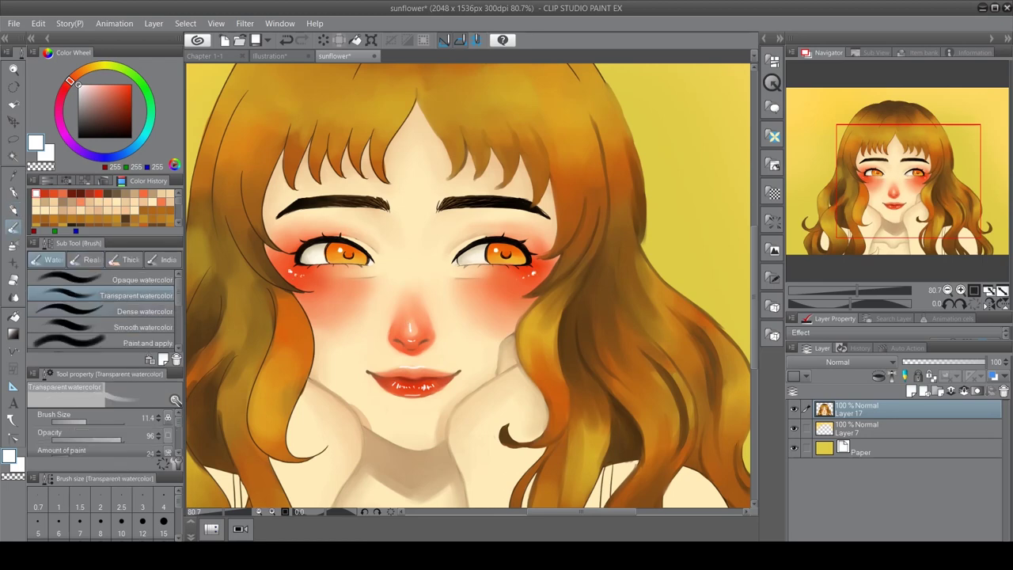
{"action": "left_click", "coordinate": [194, 96], "text": "alt"}
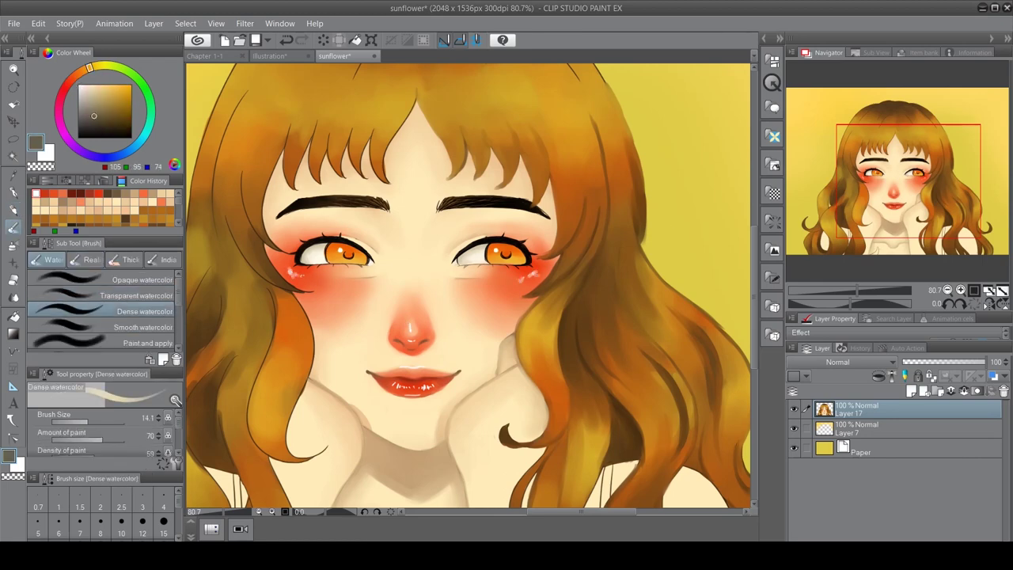
Tint the inner parts of both eyebrows with sampled browns using Dense and Transparent watercolor
{"action": "left_click", "coordinate": [430, 209], "text": "alt"}
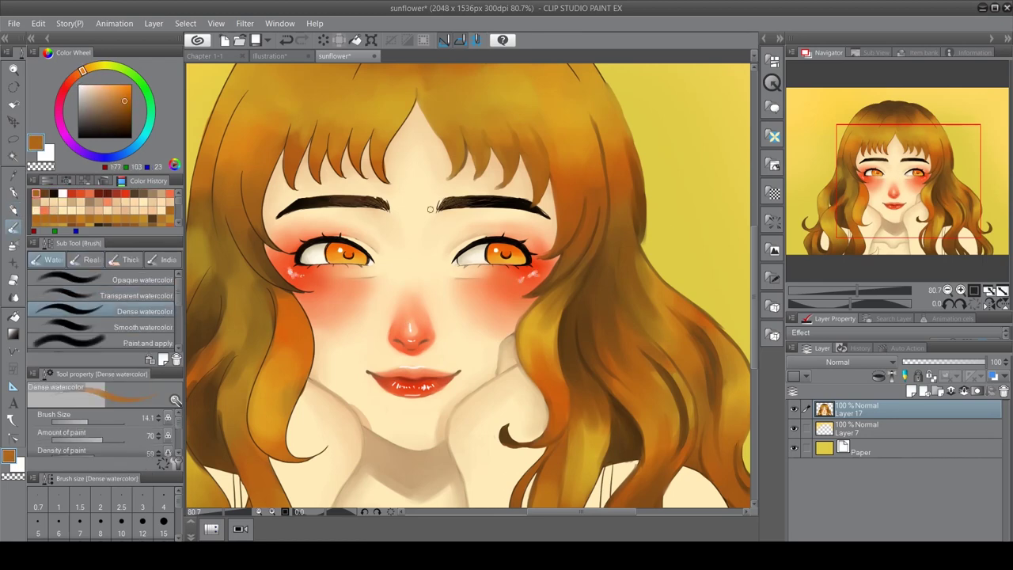
{"action": "left_click", "coordinate": [478, 200], "text": "alt"}
{"action": "key", "text": "period"}
{"action": "scroll", "coordinate": [386, 206], "scroll_direction": "up", "scroll_amount": 2}
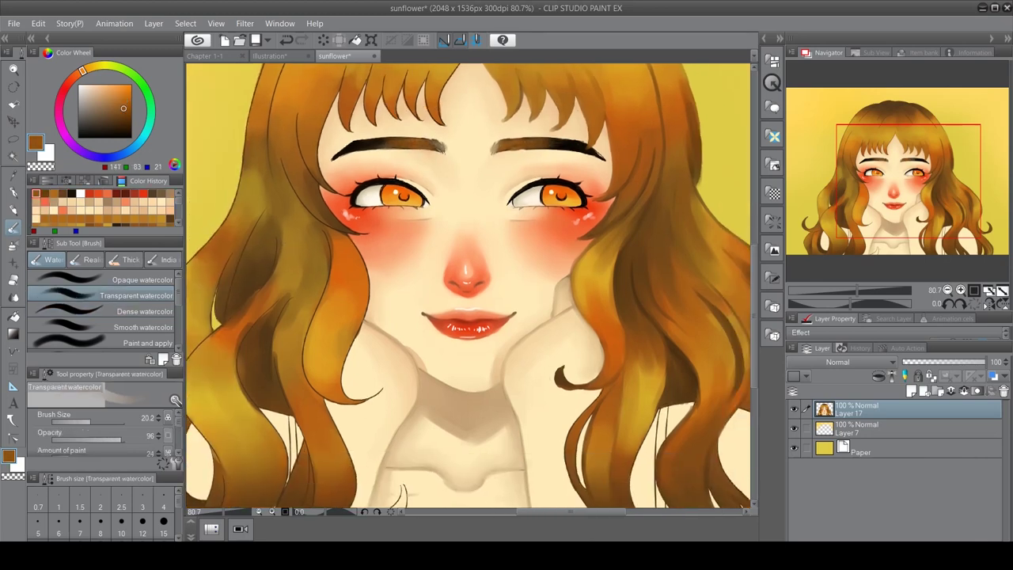
{"action": "key", "text": "period"}
{"action": "scroll", "coordinate": [475, 221], "scroll_direction": "up", "scroll_amount": 2}
Refine the eyelashes and eye outlines in sampled black with the Dense watercolor brush
{"action": "left_click", "coordinate": [525, 203], "text": "alt"}
{"action": "left_click_drag", "start_coordinate": [574, 206], "coordinate": [587, 203]}
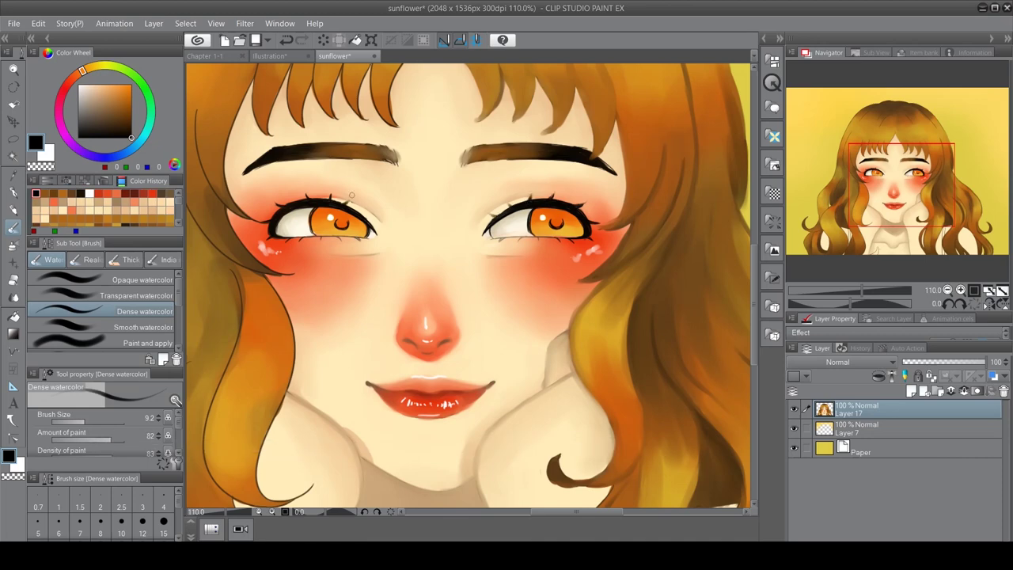
{"action": "left_click_drag", "start_coordinate": [355, 240], "coordinate": [363, 226]}
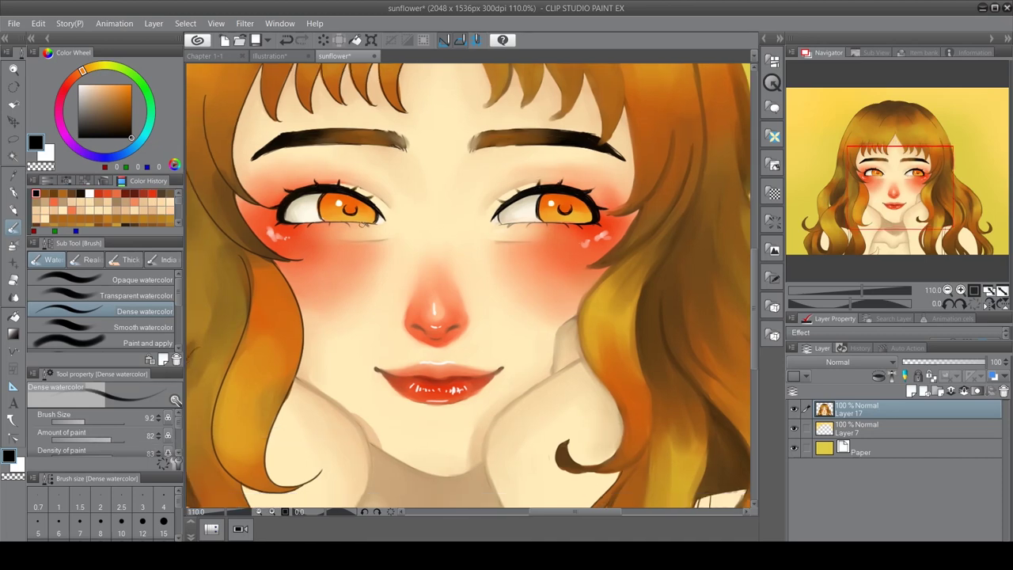
{"action": "scroll", "coordinate": [341, 224], "scroll_direction": "down", "scroll_amount": 3}
{"action": "scroll", "coordinate": [341, 224], "scroll_direction": "up", "scroll_amount": 2}
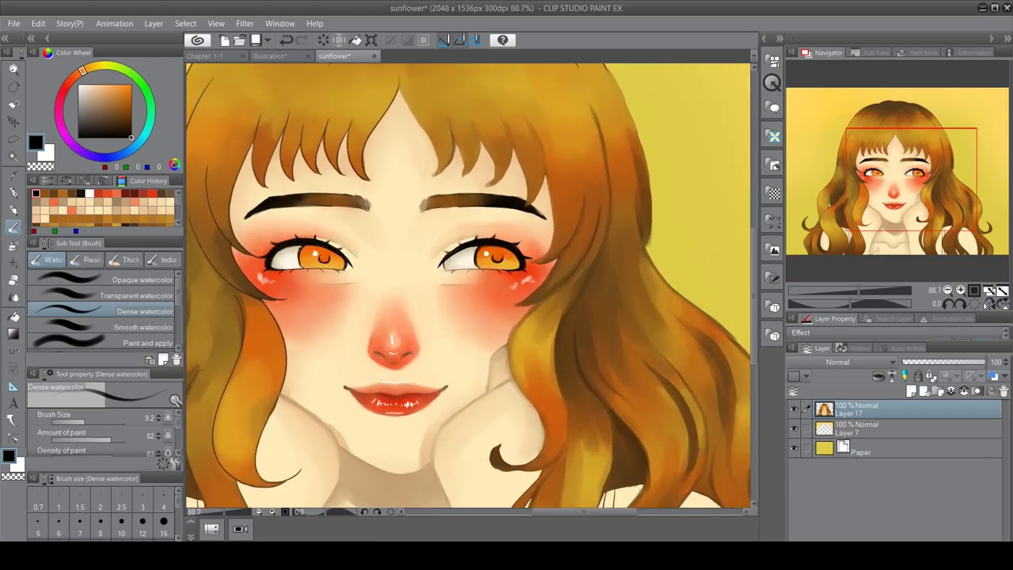
{"action": "scroll", "coordinate": [467, 285], "scroll_direction": "down", "scroll_amount": 3}
Paint over the outlines of the left-hand outer hair locks and curls with sampled browns using Dense watercolor
{"action": "scroll", "coordinate": [467, 285], "scroll_direction": "up", "scroll_amount": 1}
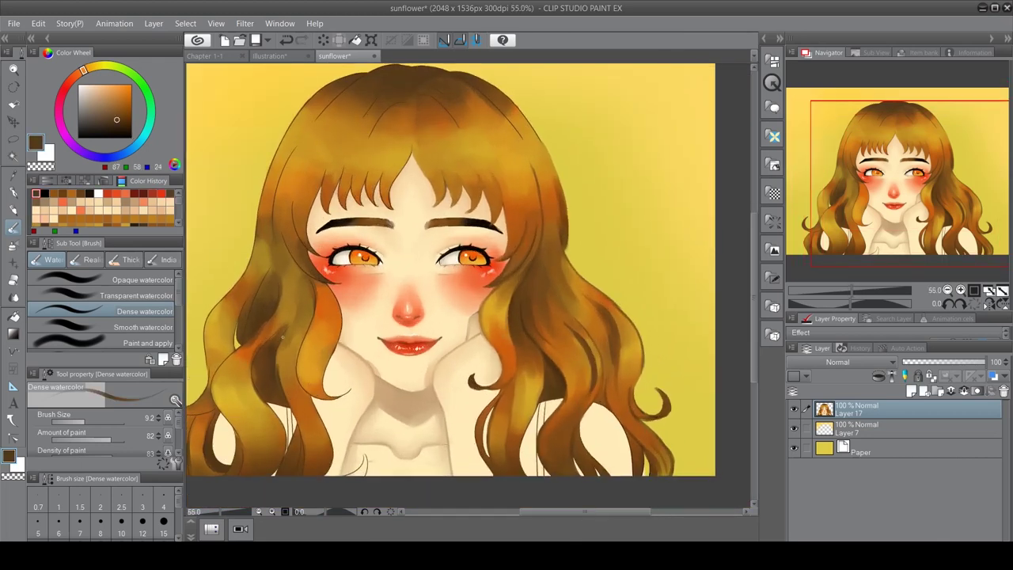
{"action": "left_click_drag", "start_coordinate": [255, 367], "coordinate": [306, 345]}
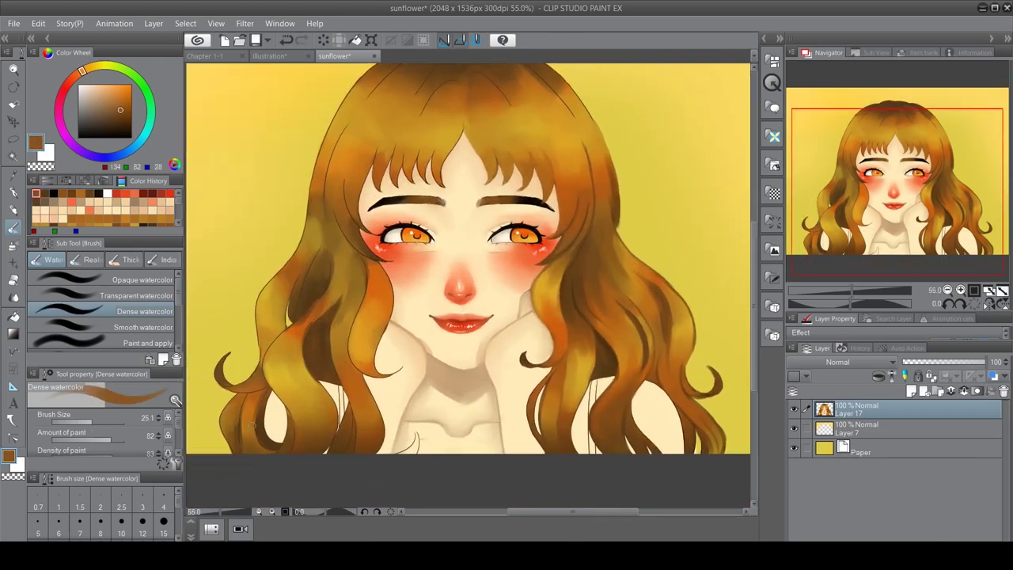
{"action": "left_click", "coordinate": [243, 421], "text": "alt"}
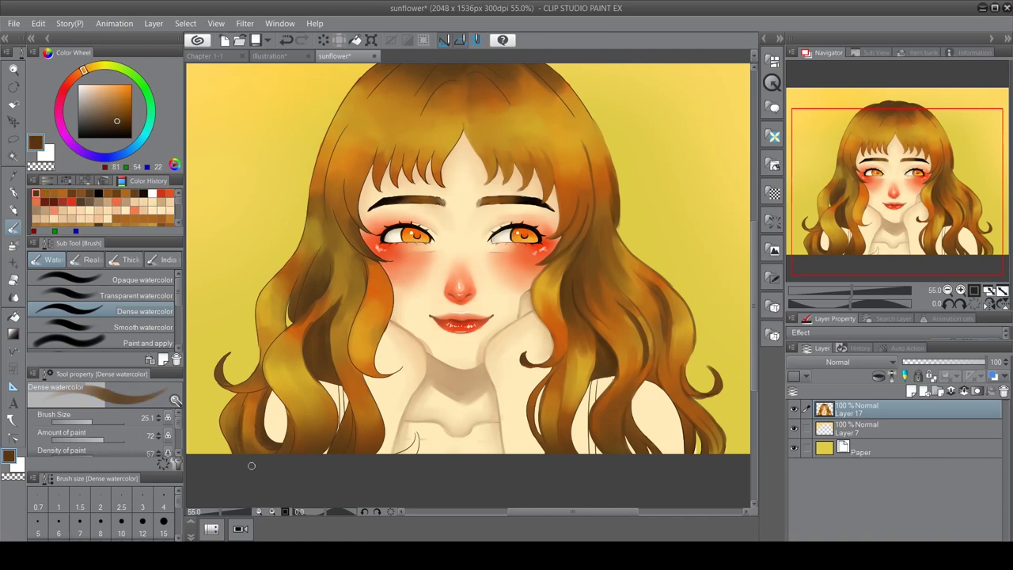
{"action": "left_click", "coordinate": [228, 433], "text": "alt"}
{"action": "left_click", "coordinate": [267, 374], "text": "alt"}
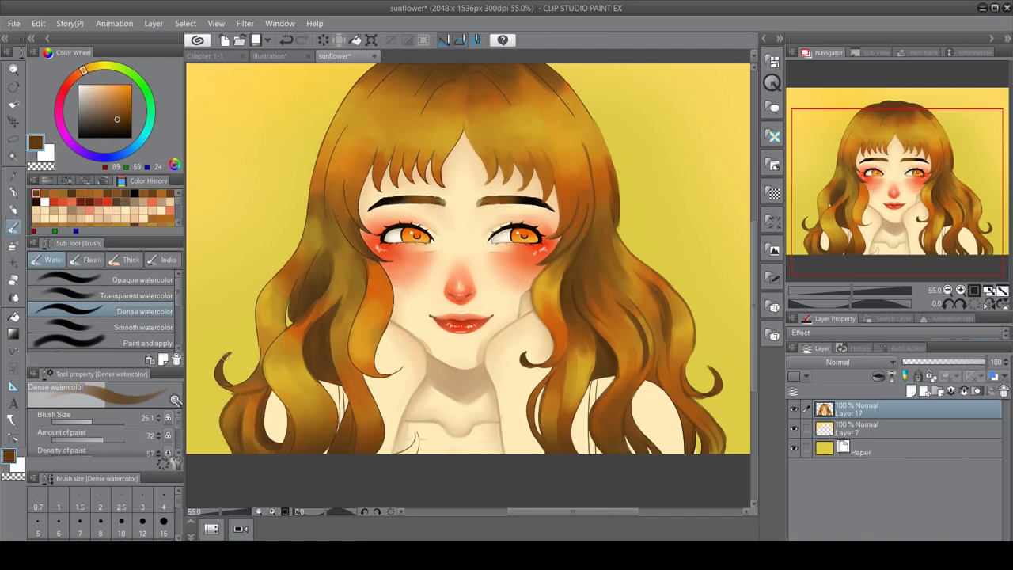
{"action": "left_click_drag", "start_coordinate": [301, 299], "coordinate": [281, 329]}
{"action": "left_click", "coordinate": [281, 328], "text": "alt"}
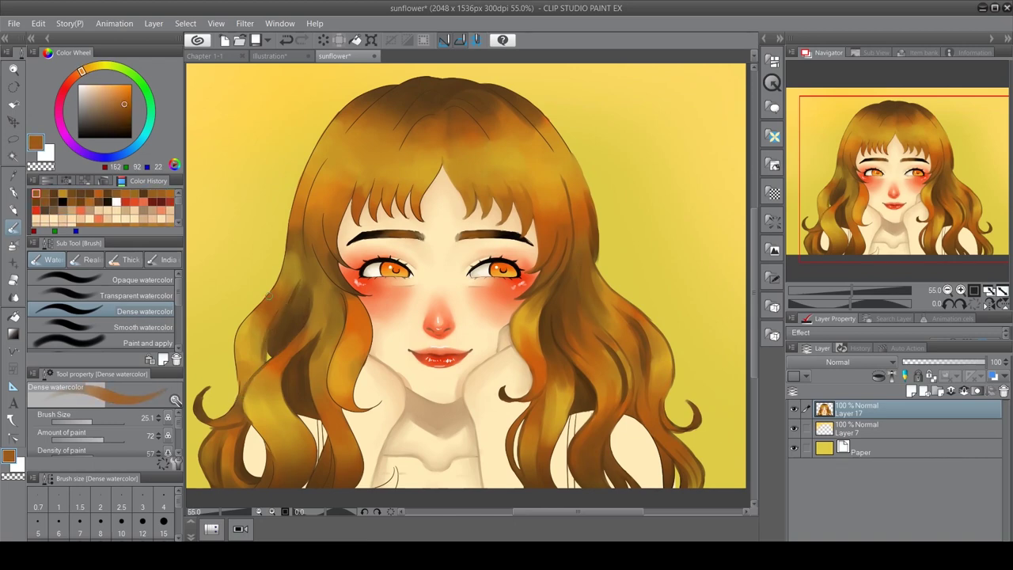
{"action": "left_click", "coordinate": [238, 342], "text": "alt"}
{"action": "left_click", "coordinate": [267, 374], "text": "alt"}
Fill in the small outlined curl tip on the chest with dark brown
{"action": "mouse_move", "coordinate": [395, 476]}
{"action": "left_mouse_down"}
{"action": "mouse_move", "coordinate": [382, 436]}
{"action": "mouse_move", "coordinate": [394, 486]}
{"action": "left_mouse_up"}
{"action": "key", "text": "p"}
{"action": "key", "text": "b"}
Paint sampled golden and dark browns over the remaining lines in the left-hand locks and side strands
{"action": "left_click", "coordinate": [331, 389], "text": "alt"}
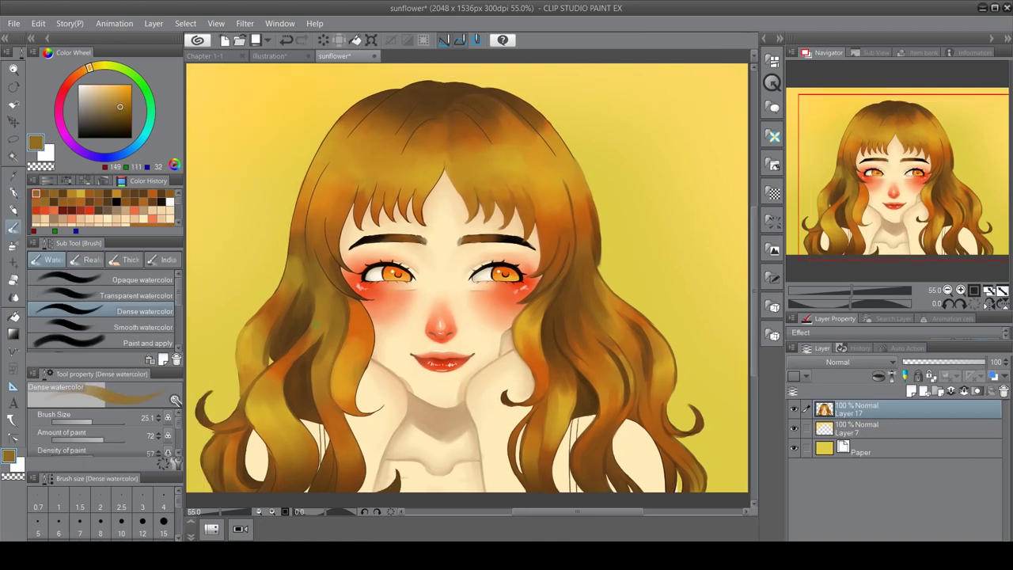
{"action": "left_click_drag", "start_coordinate": [331, 389], "coordinate": [361, 348]}
{"action": "left_click", "coordinate": [298, 421], "text": "alt"}
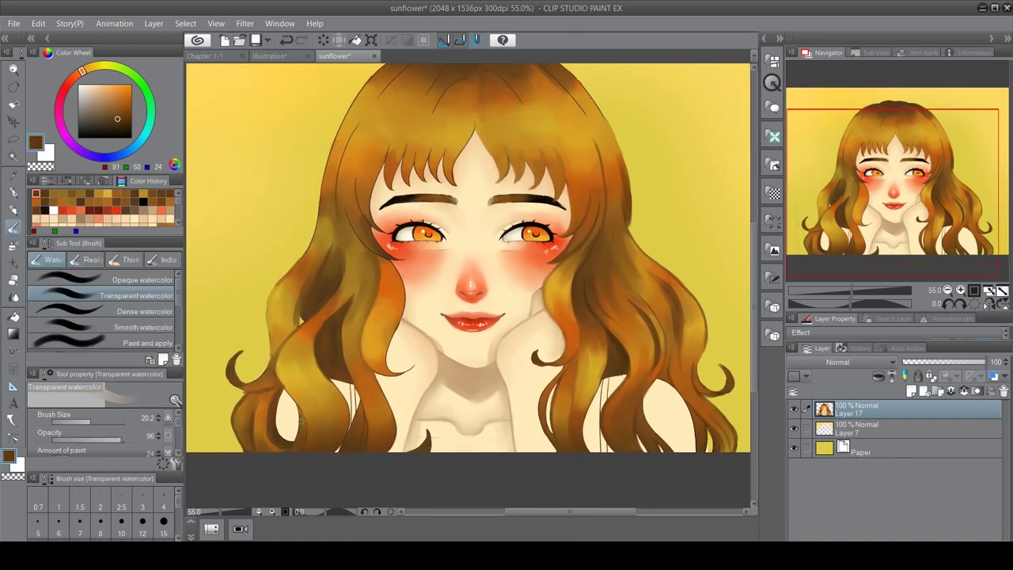
{"action": "key", "text": "period"}
{"action": "left_click_drag", "start_coordinate": [358, 417], "coordinate": [338, 507]}
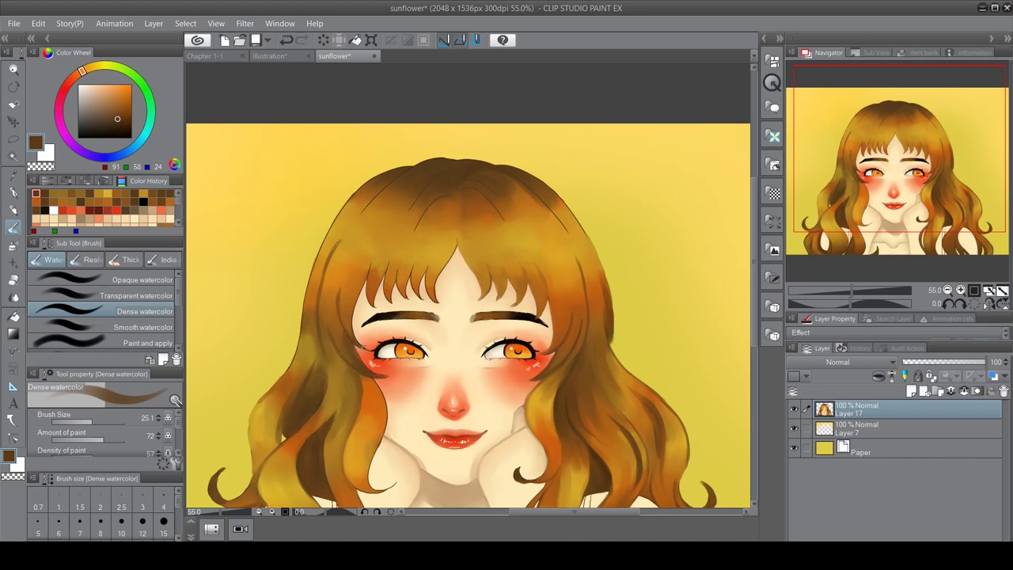
Rework the strand lines beside the left-hand bangs with sampled browns using Dense watercolor
{"action": "left_click", "coordinate": [356, 292], "text": "alt"}
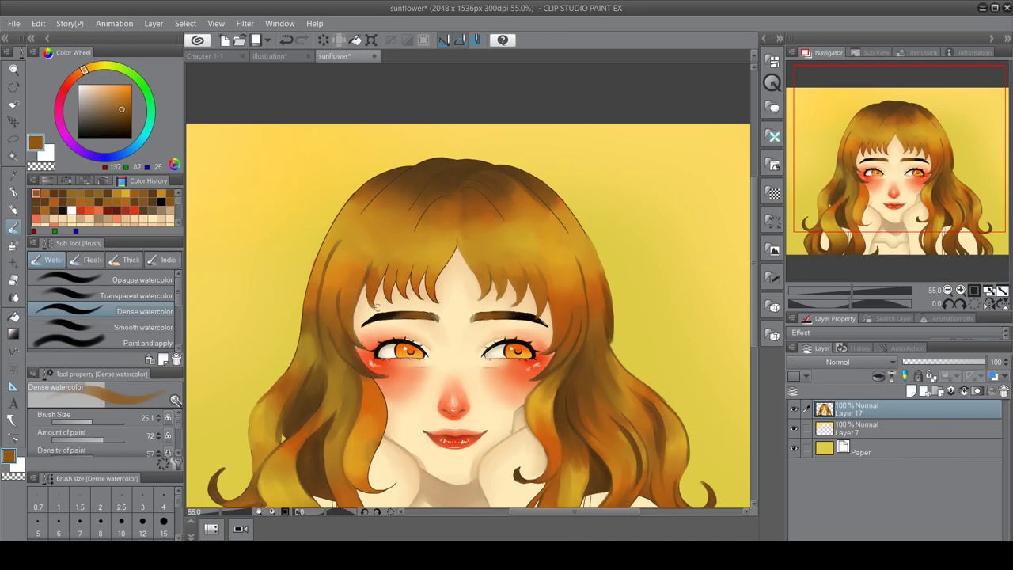
{"action": "left_click_drag", "start_coordinate": [381, 274], "coordinate": [332, 242]}
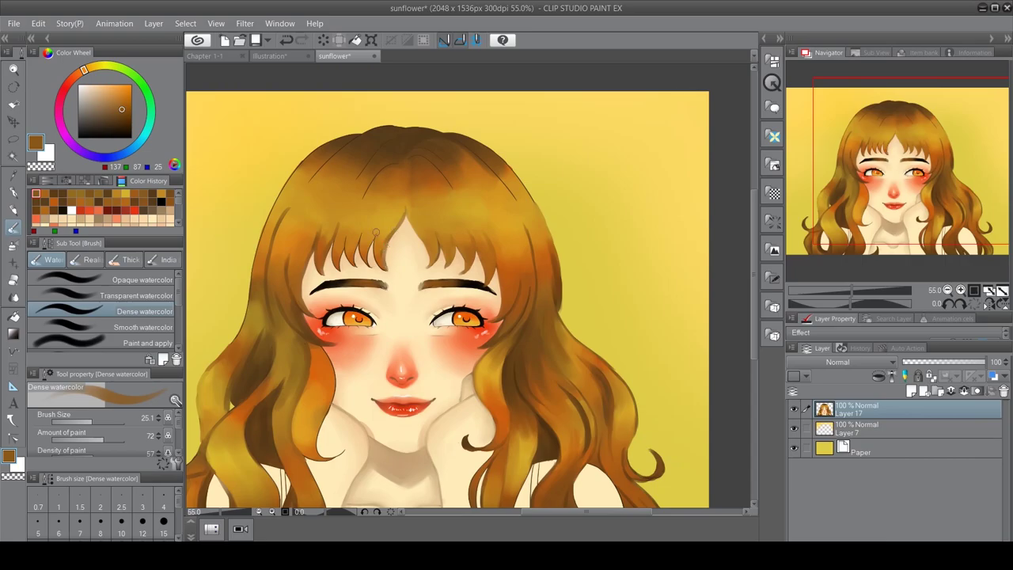
{"action": "scroll", "coordinate": [376, 232], "scroll_direction": "up", "scroll_amount": 3}
{"action": "left_click", "coordinate": [356, 277], "text": "alt"}
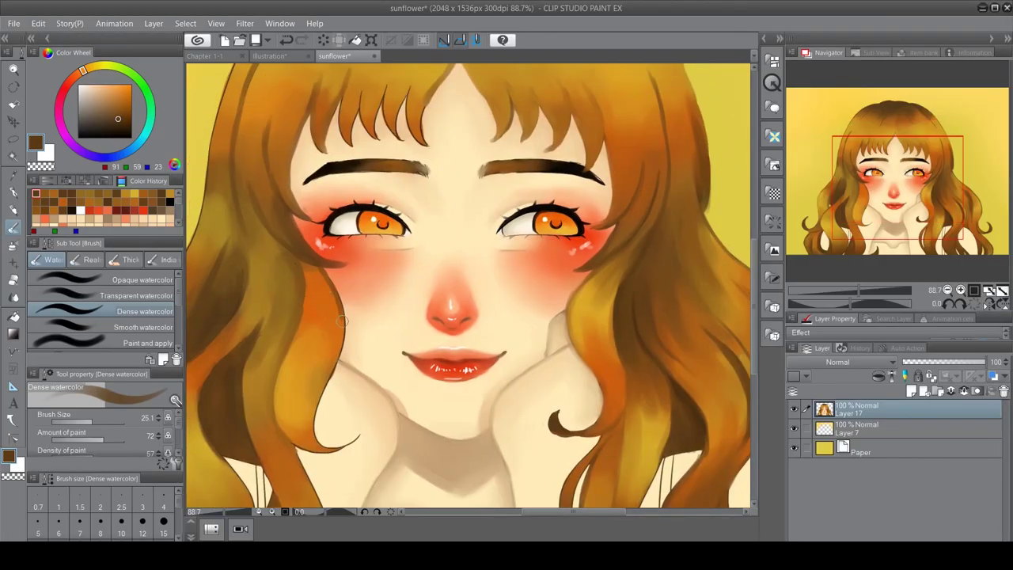
Cover the outlines of the face-framing locks on both sides with sampled hair tones
{"action": "left_click", "coordinate": [342, 321], "text": "alt"}
{"action": "left_click_drag", "start_coordinate": [342, 320], "coordinate": [336, 335]}
{"action": "left_click", "coordinate": [562, 331], "text": "alt"}
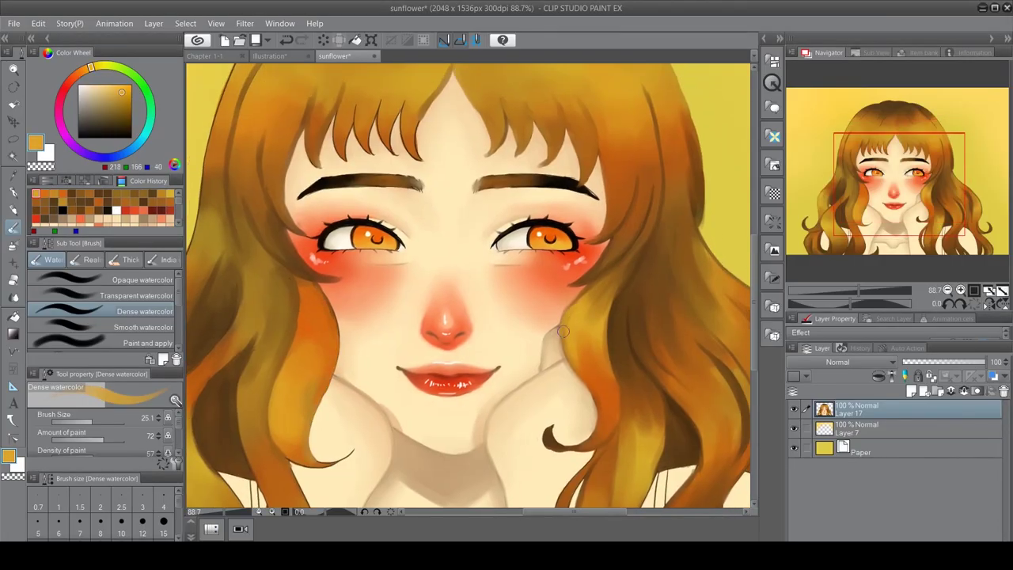
{"action": "left_click_drag", "start_coordinate": [573, 305], "coordinate": [559, 451]}
{"action": "left_click", "coordinate": [564, 437], "text": "alt"}
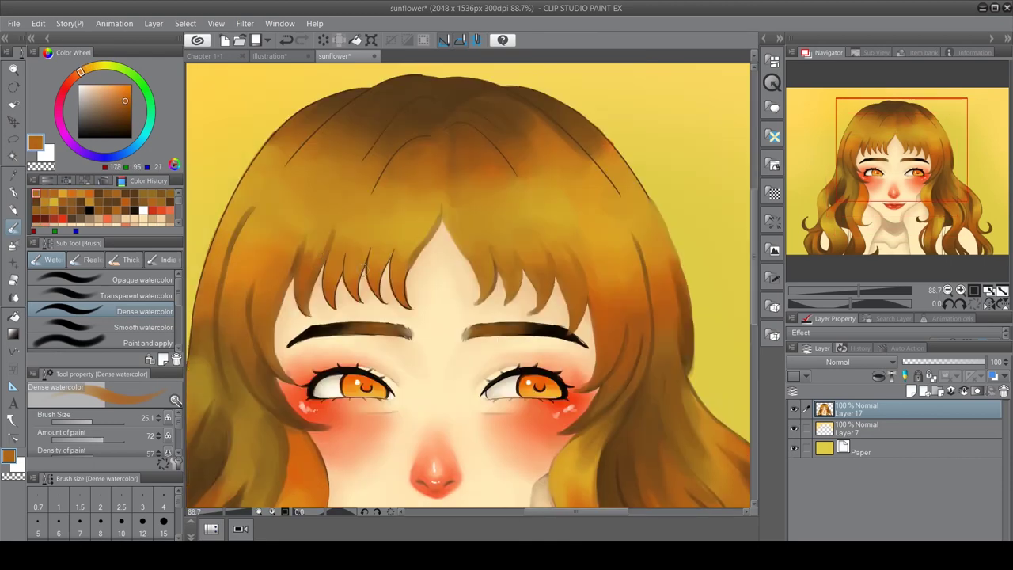
Repaint the outlines of the left-hand bang tips with sampled browns using Dense watercolor
{"action": "left_click", "coordinate": [395, 248], "text": "alt"}
{"action": "left_click_drag", "start_coordinate": [409, 308], "coordinate": [368, 247]}
{"action": "left_click", "coordinate": [369, 247], "text": "alt"}
{"action": "left_click", "coordinate": [348, 246], "text": "alt"}
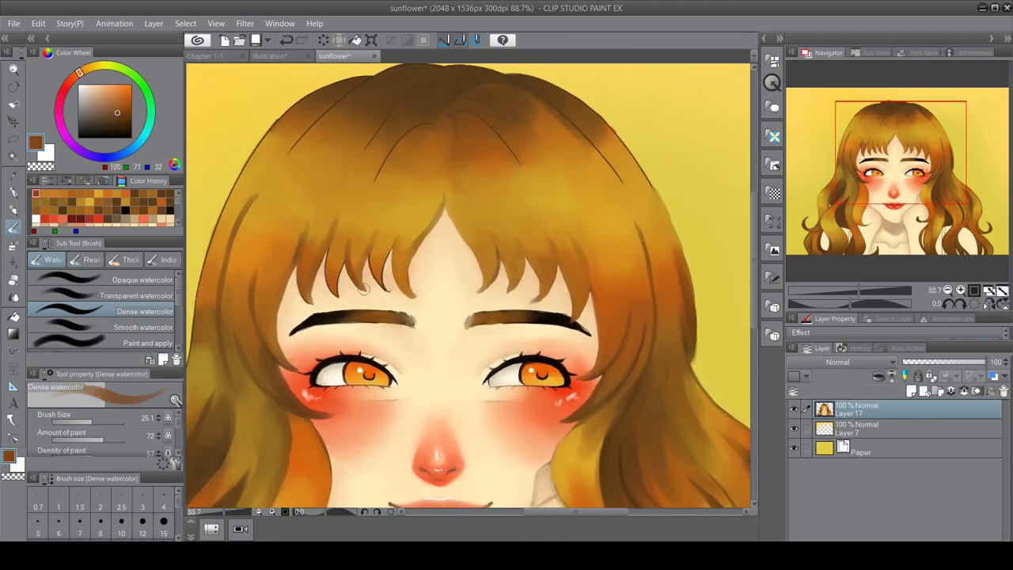
{"action": "left_click_drag", "start_coordinate": [330, 271], "coordinate": [334, 251]}
Blend the bangs into the surrounding hair with a sampled orange-brown using Transparent watercolor
{"action": "key", "text": "comma"}
{"action": "left_click", "coordinate": [357, 218], "text": "alt"}
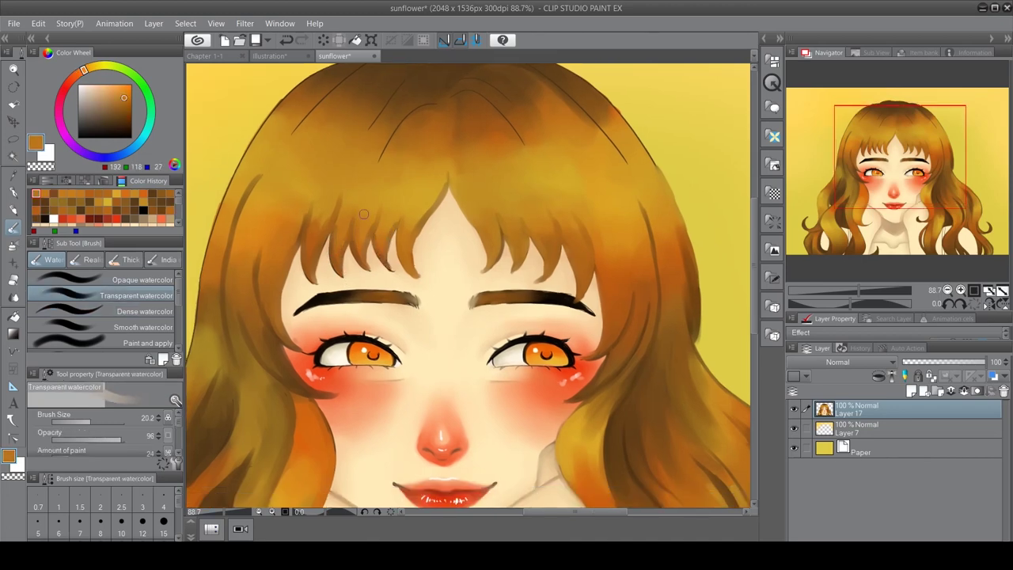
{"action": "left_click_drag", "start_coordinate": [367, 192], "coordinate": [442, 204]}
{"action": "left_click_drag", "start_coordinate": [304, 289], "coordinate": [276, 391]}
Paint over the thin strand lines across the crown with sampled browns using Dense watercolor
{"action": "key", "text": "period"}
{"action": "left_click", "coordinate": [377, 203], "text": "alt"}
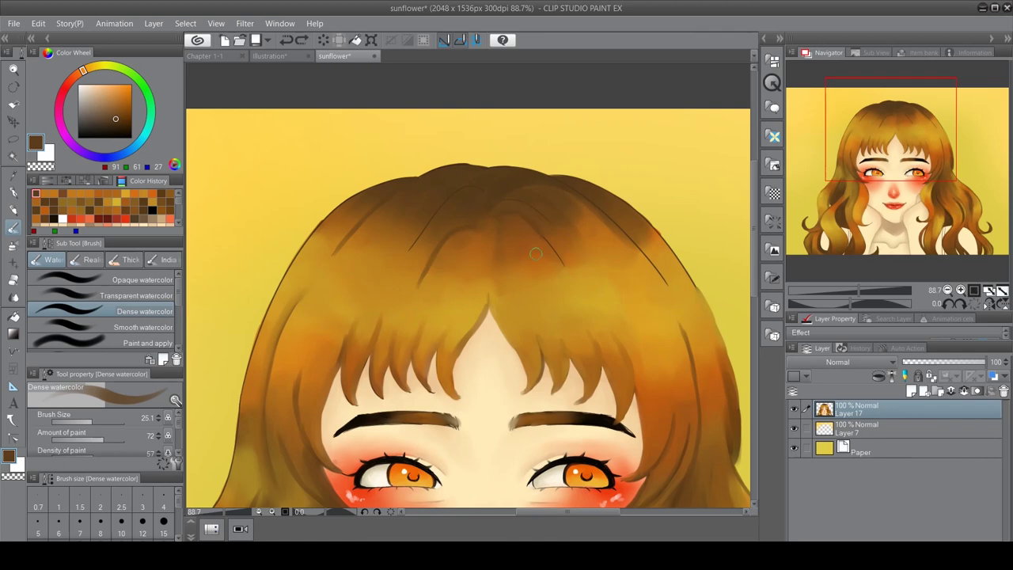
{"action": "left_click_drag", "start_coordinate": [385, 271], "coordinate": [496, 199]}
{"action": "left_click", "coordinate": [443, 237], "text": "alt"}
{"action": "left_click", "coordinate": [428, 254], "text": "alt"}
{"action": "left_click", "coordinate": [408, 262], "text": "alt"}
{"action": "left_click_drag", "start_coordinate": [408, 202], "coordinate": [284, 261]}
{"action": "left_click", "coordinate": [376, 175], "text": "alt"}
Cover the top outline and the right-hand strand lines of the crown with sampled dark browns
{"action": "left_click", "coordinate": [453, 160], "text": "alt"}
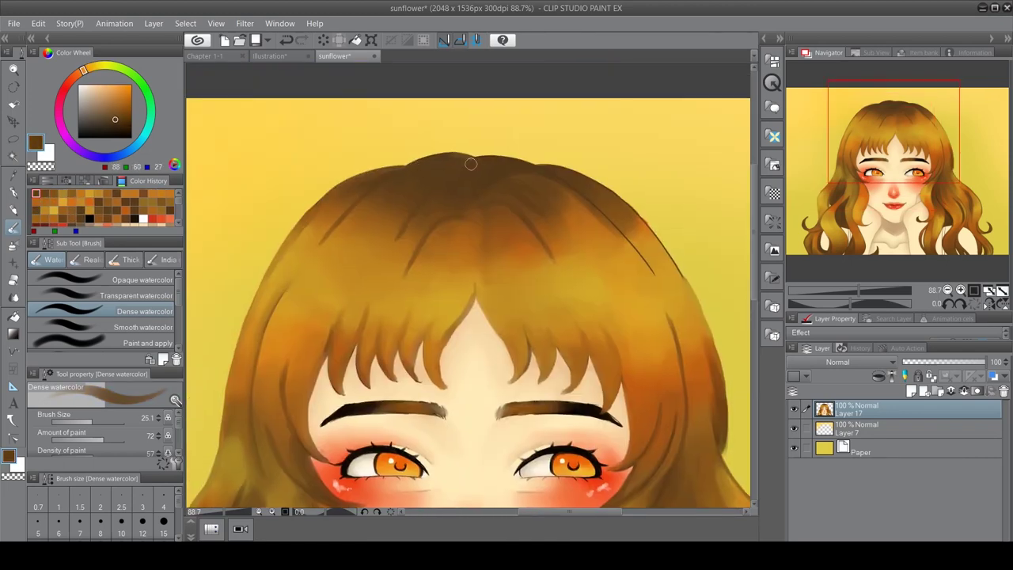
{"action": "left_click", "coordinate": [452, 158], "text": "alt"}
{"action": "left_click_drag", "start_coordinate": [452, 157], "coordinate": [397, 177]}
{"action": "left_click", "coordinate": [575, 282], "text": "alt"}
{"action": "left_click", "coordinate": [578, 285], "text": "alt"}
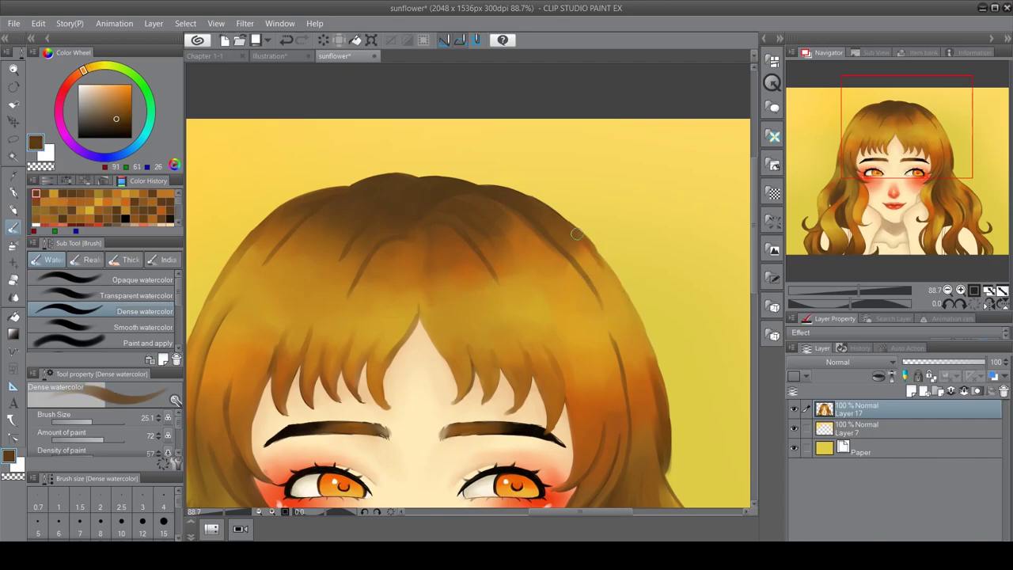
Blend the strands on both sides of the crown with sampled browns using Transparent watercolor
{"action": "key", "text": "comma"}
{"action": "left_click_drag", "start_coordinate": [601, 245], "coordinate": [603, 267]}
{"action": "left_click", "coordinate": [578, 269], "text": "alt"}
{"action": "left_click", "coordinate": [582, 273], "text": "alt"}
{"action": "left_click_drag", "start_coordinate": [558, 244], "coordinate": [586, 275]}
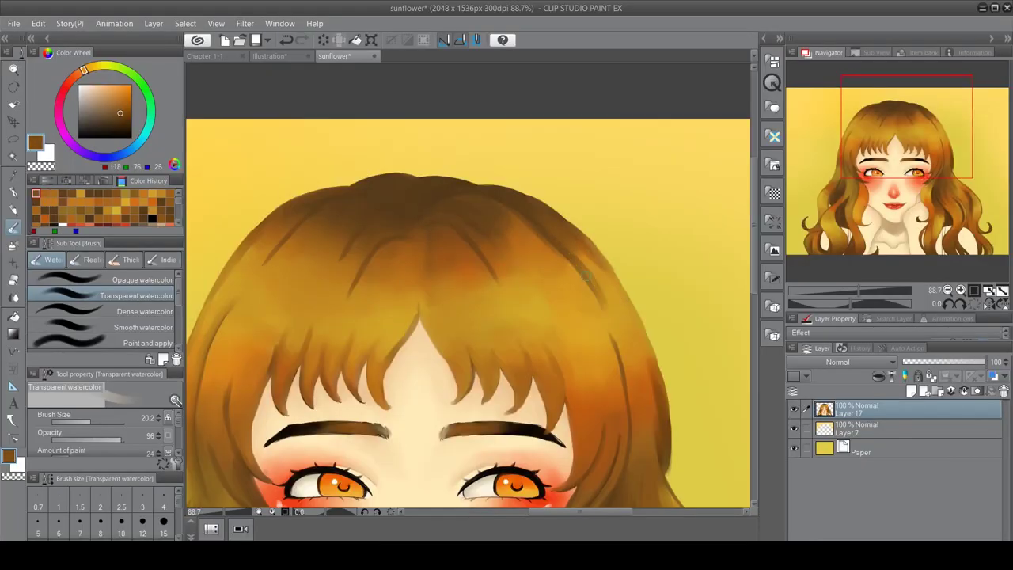
{"action": "left_click_drag", "start_coordinate": [301, 217], "coordinate": [268, 257]}
{"action": "left_click_drag", "start_coordinate": [299, 217], "coordinate": [334, 123]}
Define the shadows and strand edges of the left-hand locks in very dark brown with a fine Dense watercolor brush
{"action": "scroll", "coordinate": [297, 216], "scroll_direction": "down", "scroll_amount": 3}
{"action": "scroll", "coordinate": [296, 216], "scroll_direction": "up", "scroll_amount": 1}
{"action": "scroll", "coordinate": [295, 215], "scroll_direction": "up", "scroll_amount": 3}
{"action": "key", "text": "period"}
{"action": "left_click", "coordinate": [329, 316], "text": "alt"}
{"action": "left_click", "coordinate": [334, 336], "text": "alt"}
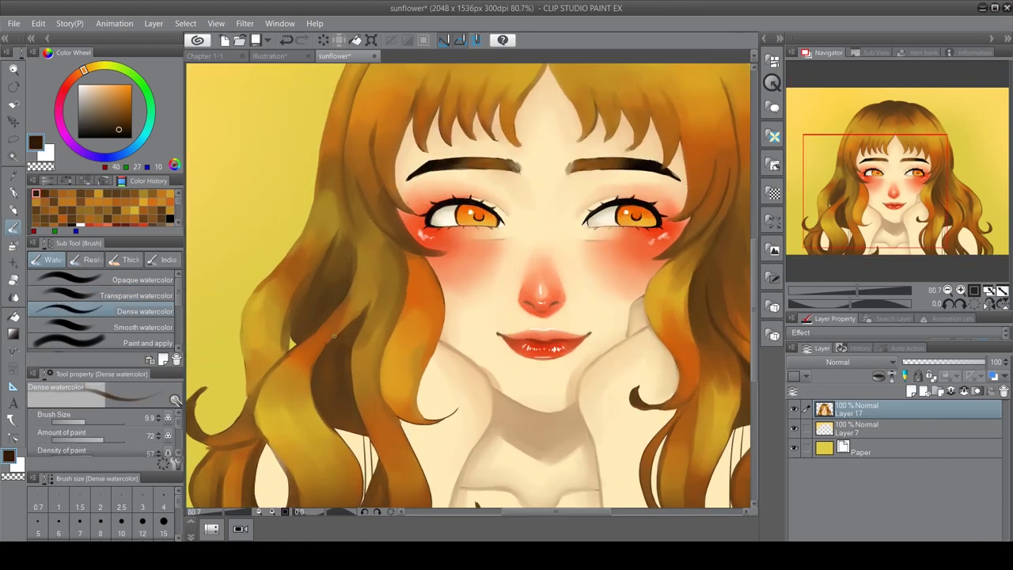
{"action": "left_click_drag", "start_coordinate": [372, 433], "coordinate": [483, 330]}
{"action": "left_click", "coordinate": [316, 362], "text": "alt"}
{"action": "left_click_drag", "start_coordinate": [316, 362], "coordinate": [228, 462]}
{"action": "left_click_drag", "start_coordinate": [395, 388], "coordinate": [260, 321]}
{"action": "left_click", "coordinate": [271, 253], "text": "alt"}
Add fine dark brown strand lines to the right-hand locks with Dense watercolor
{"action": "left_click_drag", "start_coordinate": [618, 309], "coordinate": [415, 327]}
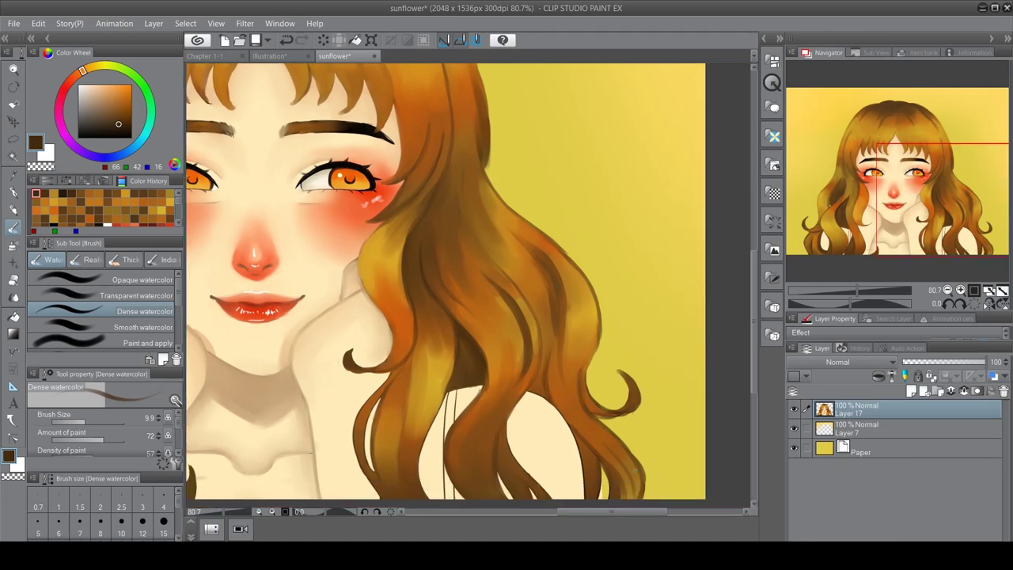
{"action": "left_click_drag", "start_coordinate": [405, 380], "coordinate": [421, 554]}
{"action": "left_click_drag", "start_coordinate": [416, 317], "coordinate": [521, 271]}
Accent the bangs and the hair edges around the face with fine dark brown strokes
{"action": "left_click_drag", "start_coordinate": [475, 237], "coordinate": [568, 270]}
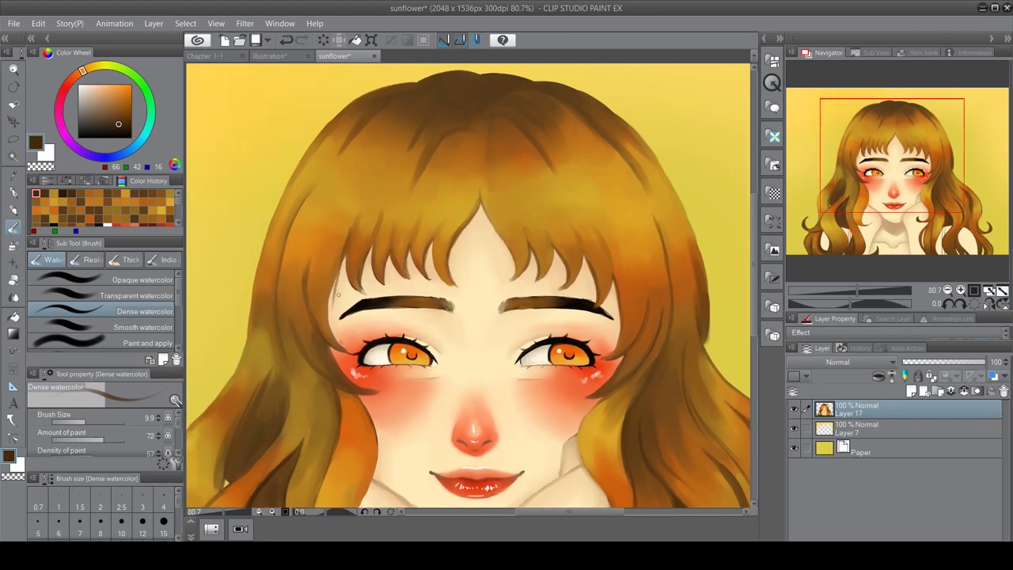
{"action": "left_click_drag", "start_coordinate": [337, 317], "coordinate": [309, 273]}
{"action": "left_click_drag", "start_coordinate": [412, 316], "coordinate": [386, 245]}
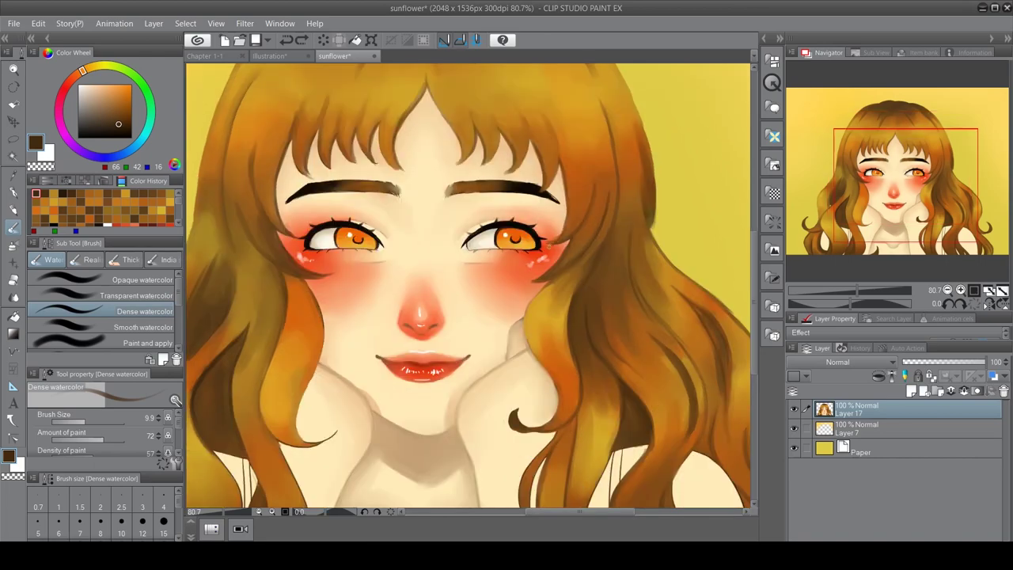
Paint thin flyaway hairs around the outer edges of the hair in sampled hair tones with the Gouache brush
{"action": "scroll", "coordinate": [472, 290], "scroll_direction": "down", "scroll_amount": 4}
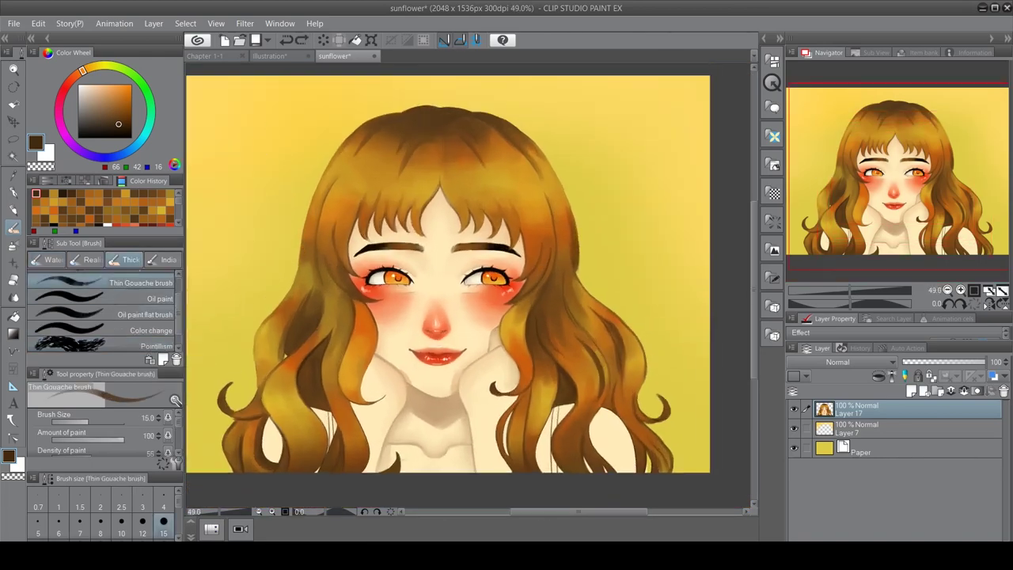
{"action": "left_click", "coordinate": [97, 279]}
{"action": "left_click", "coordinate": [258, 227], "text": "alt"}
{"action": "left_click_drag", "start_coordinate": [285, 312], "coordinate": [281, 358]}
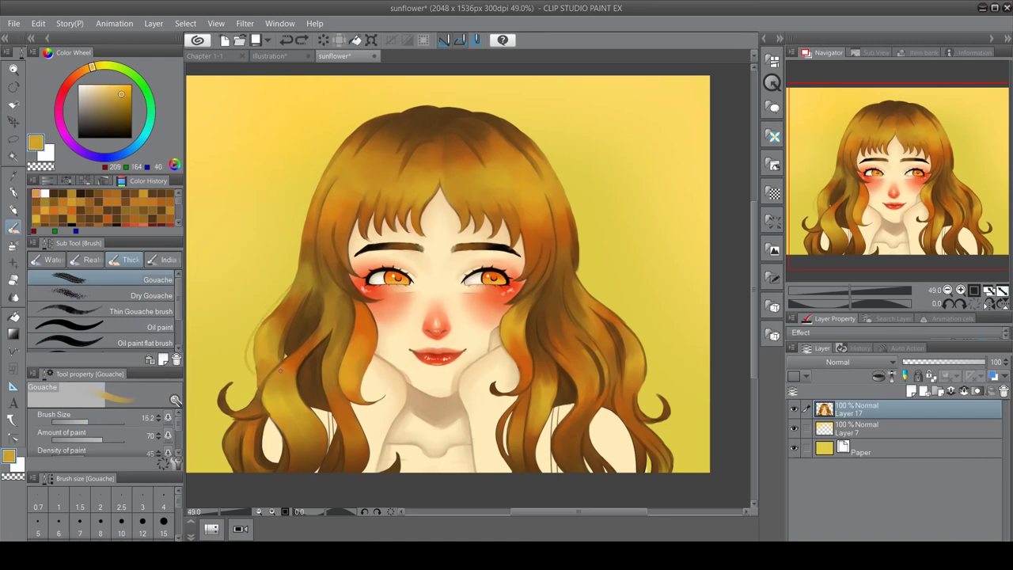
{"action": "left_click", "coordinate": [283, 357], "text": "alt"}
{"action": "left_click_drag", "start_coordinate": [472, 289], "coordinate": [447, 234]}
{"action": "left_click", "coordinate": [274, 303], "text": "alt"}
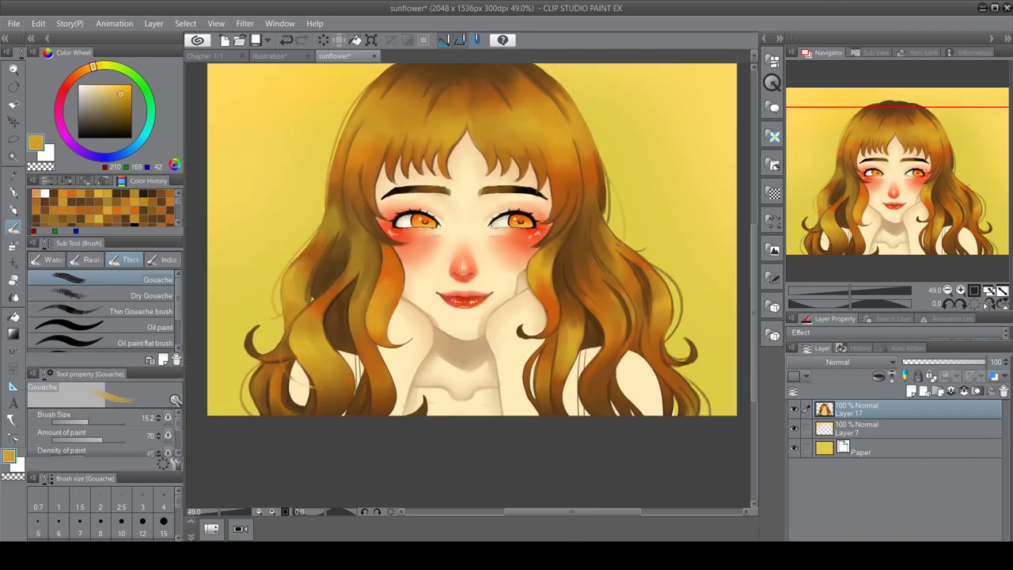
Draw thin strands in sampled hair tones along the inner edge of the right-hand lower locks with the Real G-Pen
{"action": "left_click_drag", "start_coordinate": [456, 238], "coordinate": [446, 284]}
{"action": "left_click", "coordinate": [333, 262], "text": "alt"}
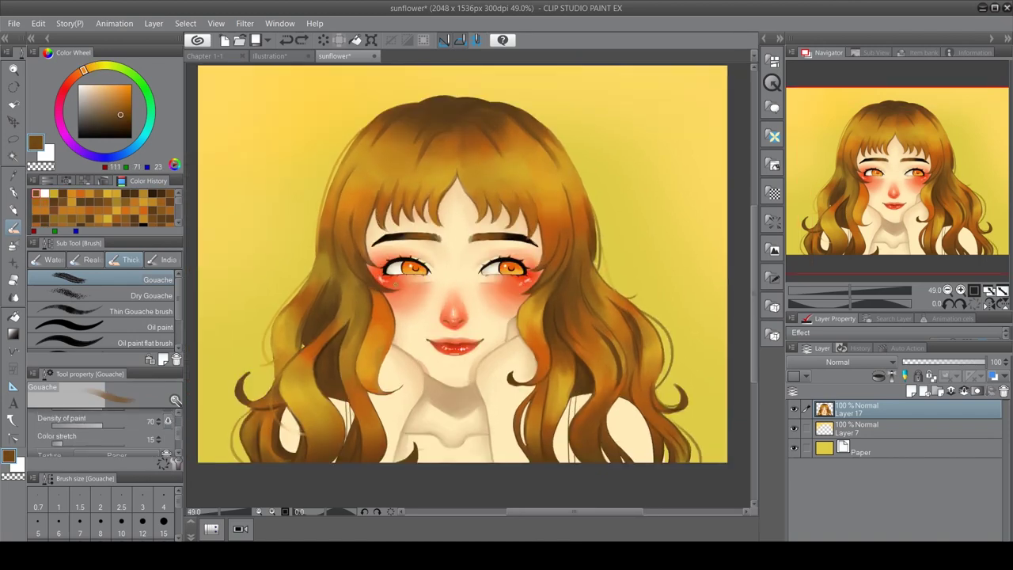
{"action": "key", "text": "p"}
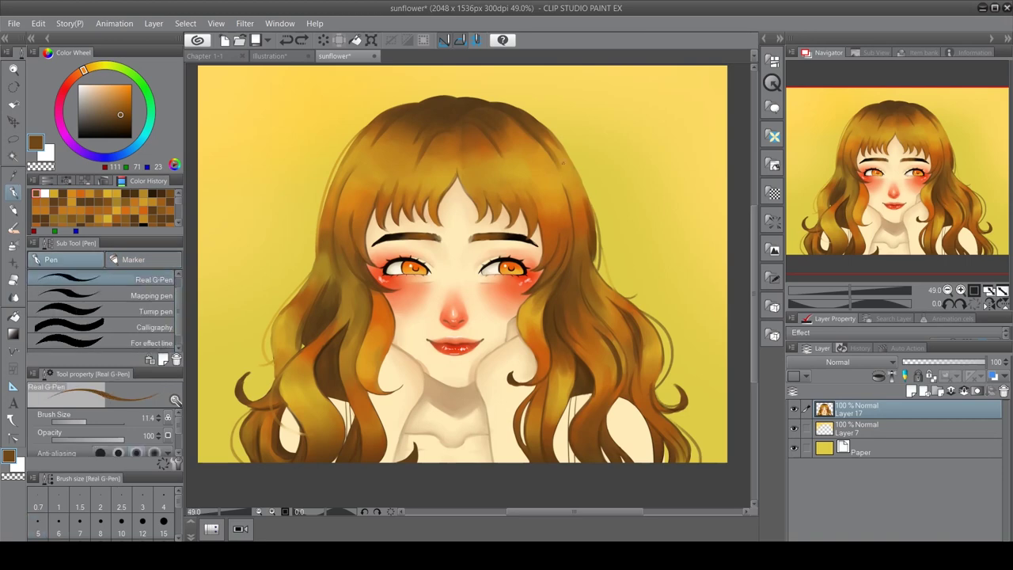
{"action": "left_click", "coordinate": [388, 380], "text": "alt"}
{"action": "left_click", "coordinate": [554, 332], "text": "alt"}
{"action": "left_click", "coordinate": [538, 372], "text": "alt"}
{"action": "left_click", "coordinate": [531, 396], "text": "alt"}
{"action": "left_click_drag", "start_coordinate": [526, 403], "coordinate": [515, 461]}
{"action": "left_click_drag", "start_coordinate": [565, 407], "coordinate": [561, 422]}
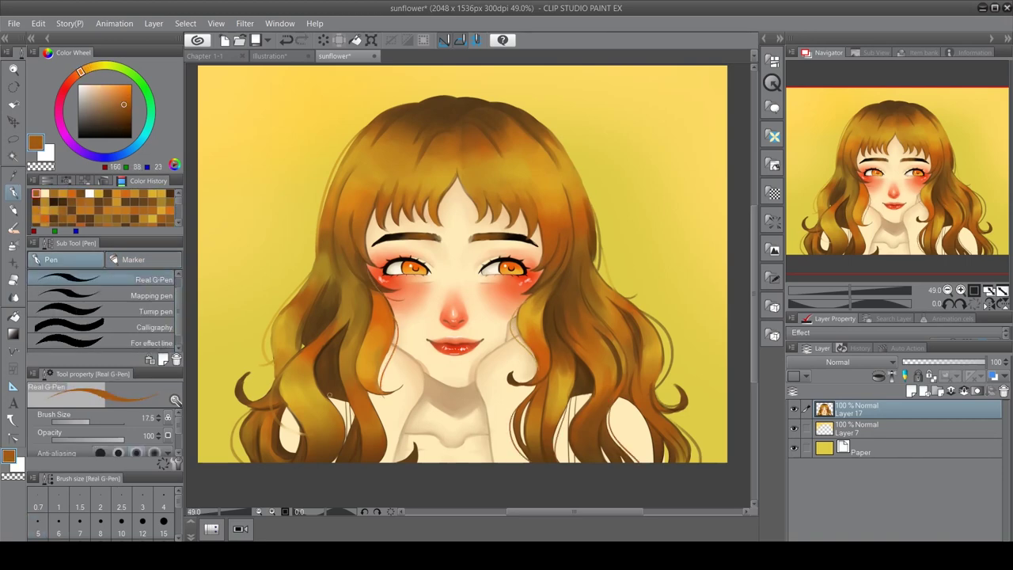
Paint thin pale yellow dress straps over both shoulders with the Real G-Pen, merging the temporary layer into Layer 17
{"action": "key", "text": "ctrl+shift+n"}
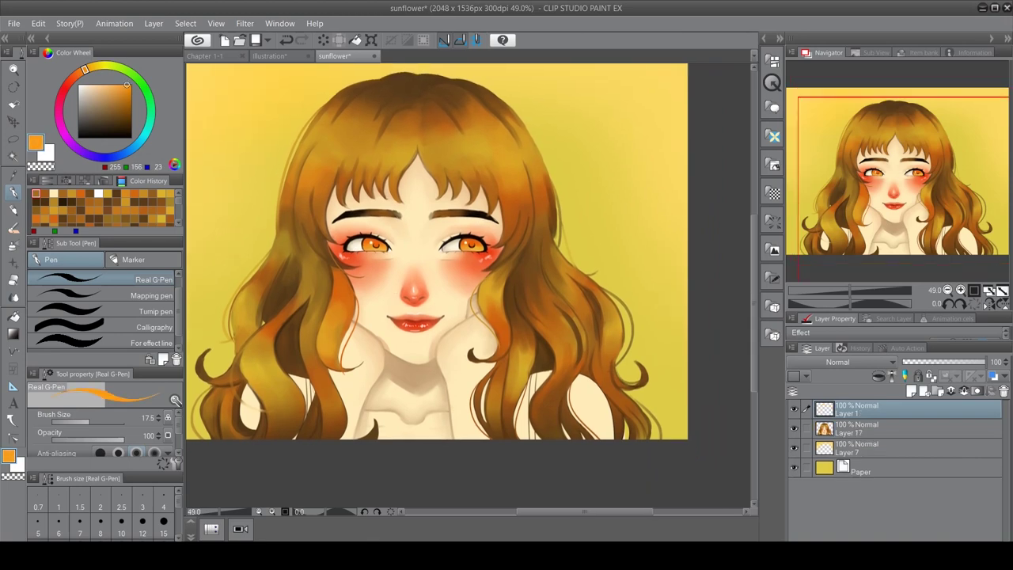
{"action": "left_click", "coordinate": [317, 372], "text": "alt"}
{"action": "left_click_drag", "start_coordinate": [306, 382], "coordinate": [309, 399]}
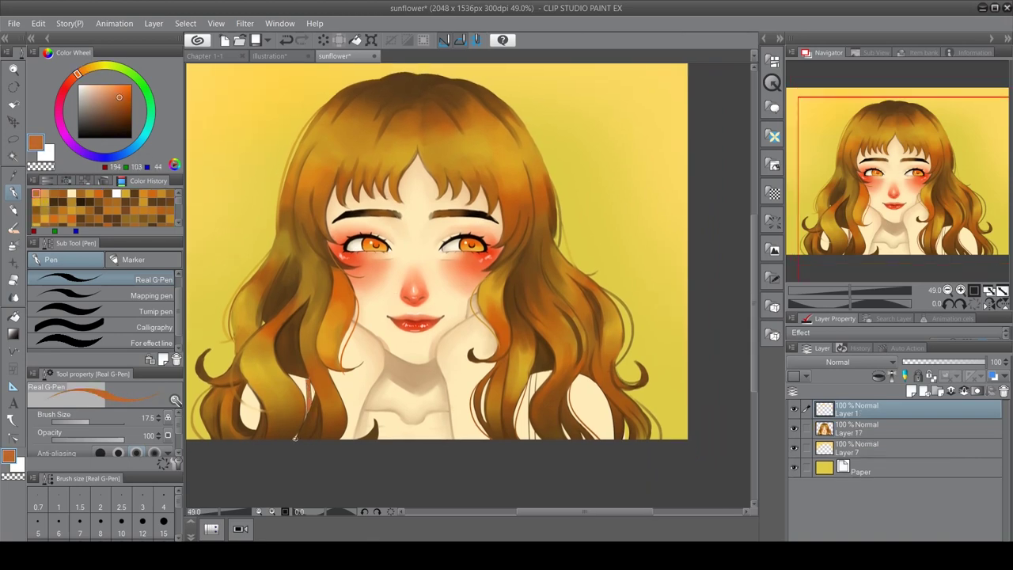
{"action": "scroll", "coordinate": [402, 366], "scroll_direction": "up", "scroll_amount": 3}
{"action": "key", "text": "ctrl+e"}
{"action": "mouse_move", "coordinate": [307, 382]}
{"action": "left_mouse_down"}
{"action": "mouse_move", "coordinate": [301, 429]}
{"action": "mouse_move", "coordinate": [309, 365]}
{"action": "left_mouse_up"}
{"action": "left_click", "coordinate": [308, 385], "text": "alt"}
{"action": "left_click", "coordinate": [309, 387], "text": "alt"}
{"action": "left_click_drag", "start_coordinate": [642, 375], "coordinate": [574, 370]}
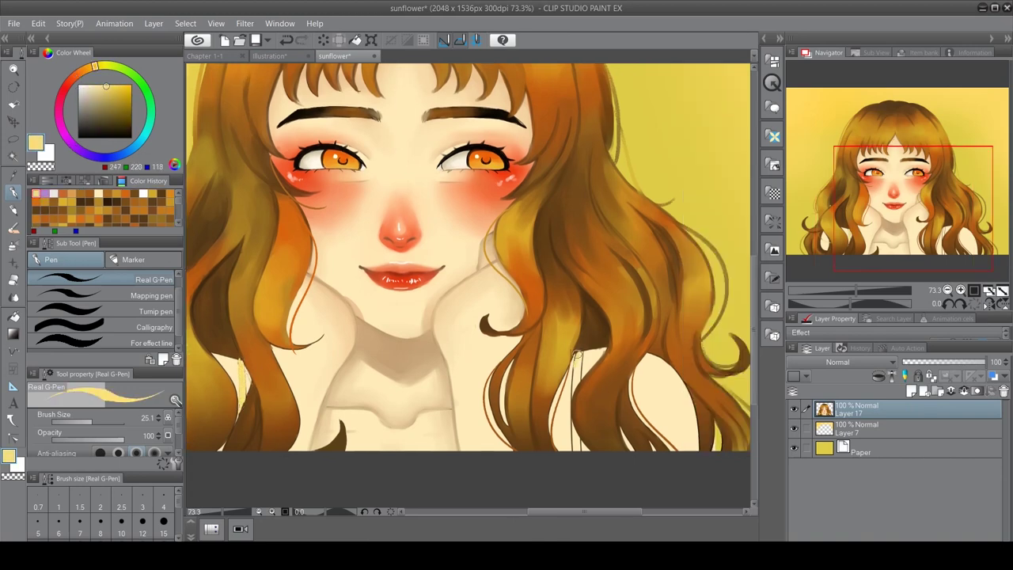
{"action": "scroll", "coordinate": [467, 261], "scroll_direction": "down", "scroll_amount": 4}
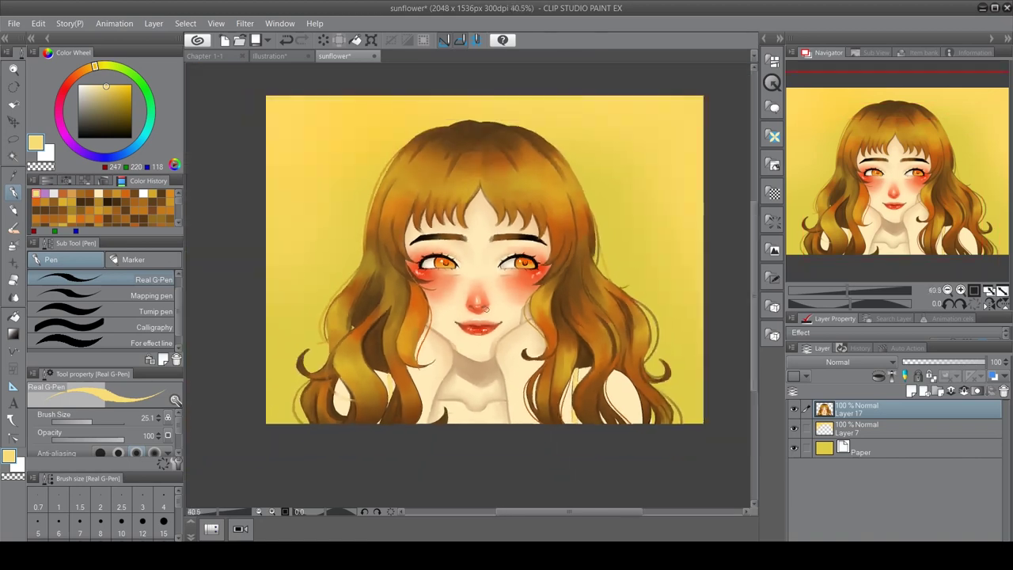
Add a new layer above Layer 17 and switch the drawing colour to white
{"action": "scroll", "coordinate": [467, 261], "scroll_direction": "up", "scroll_amount": 2}
{"action": "key", "text": "ctrl+shift+n"}
{"action": "key", "text": "x"}
{"action": "left_click_drag", "start_coordinate": [354, 238], "coordinate": [354, 207]}
{"action": "key", "text": "ctrl+z"}
{"action": "key", "text": "p"}
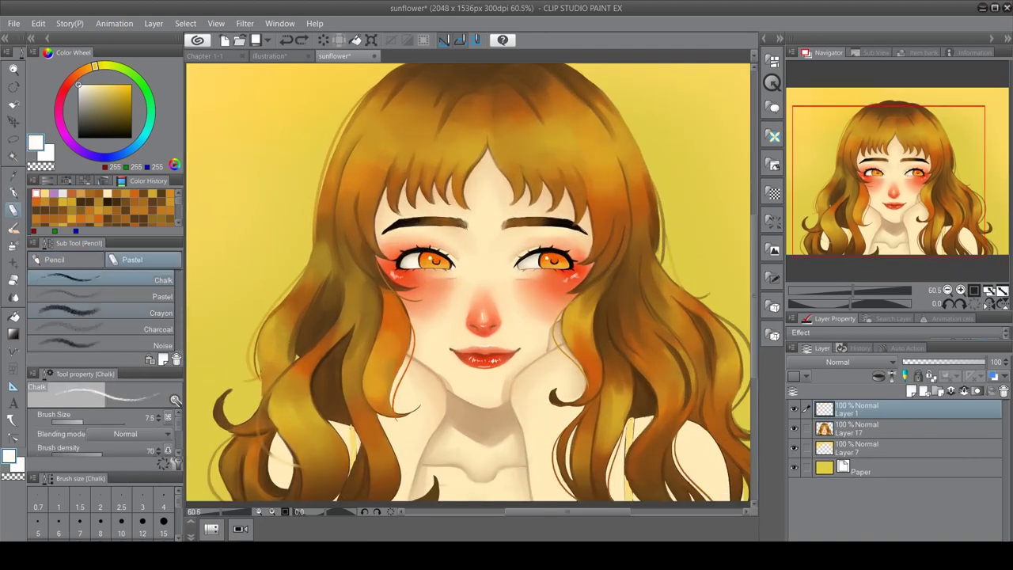
{"action": "left_click_drag", "start_coordinate": [346, 184], "coordinate": [358, 176]}
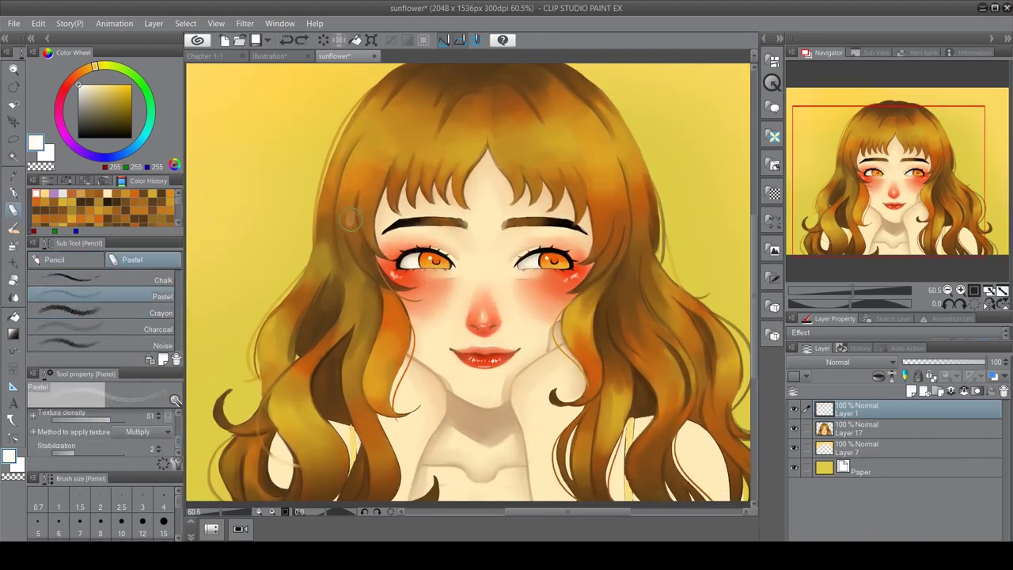
{"action": "key", "text": "period"}
{"action": "key", "text": "ctrl+z"}
Paint two white flowers on the left side of the hair with the Gouache brush, resizing the first one
{"action": "key", "text": "b"}
{"action": "left_click_drag", "start_coordinate": [350, 198], "coordinate": [357, 202]}
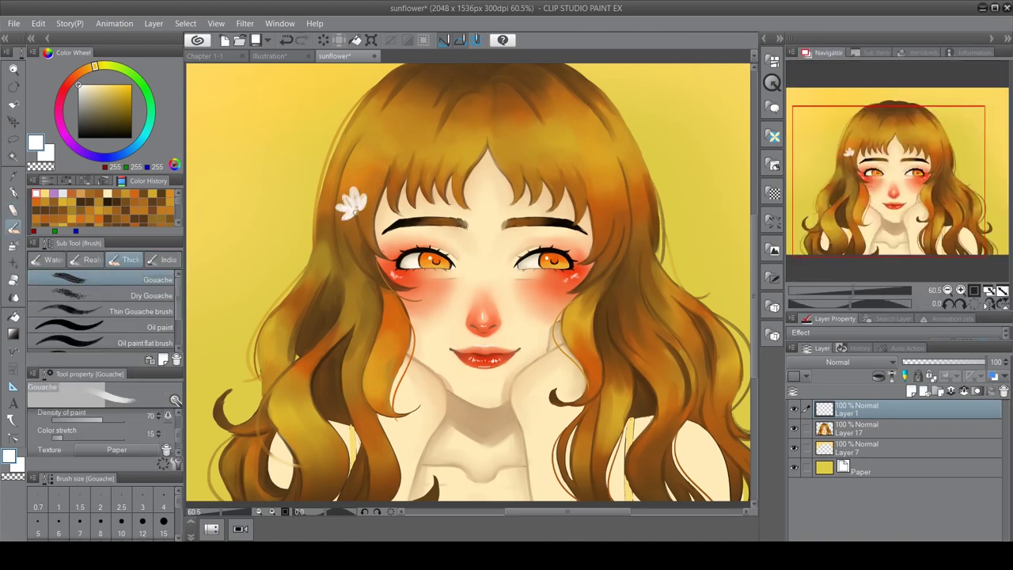
{"action": "key", "text": "ctrl+t"}
{"action": "left_click_drag", "start_coordinate": [366, 193], "coordinate": [372, 184]}
{"action": "key", "text": "Return"}
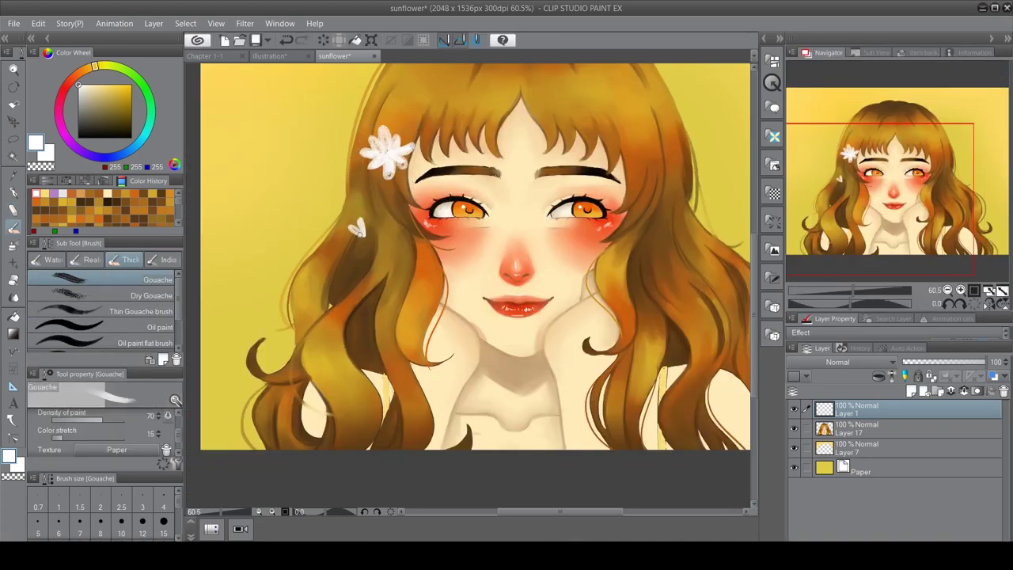
{"action": "left_click_drag", "start_coordinate": [362, 231], "coordinate": [369, 241]}
{"action": "left_click_drag", "start_coordinate": [384, 145], "coordinate": [325, 160]}
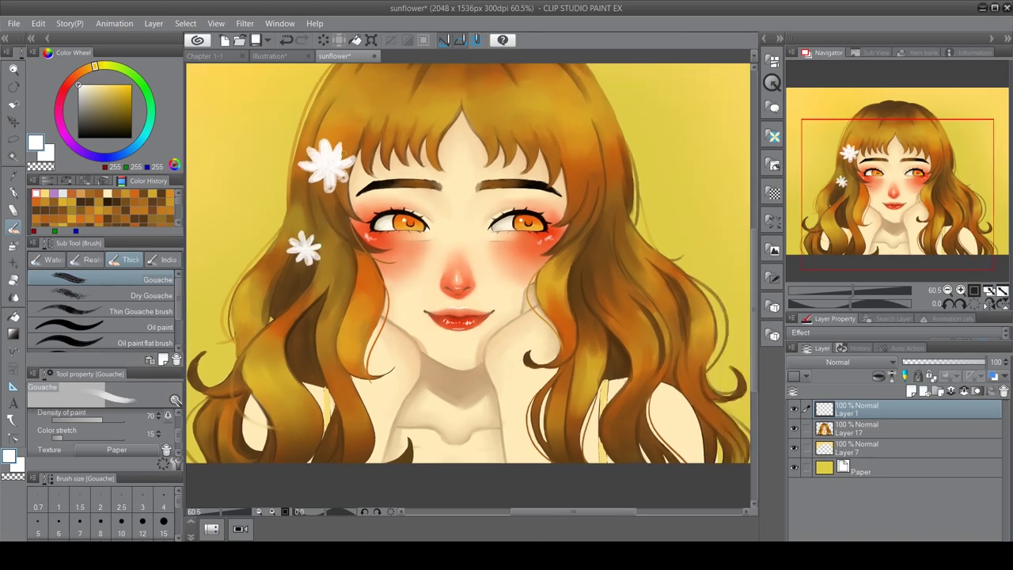
Scatter more white flowers of varying sizes over the bangs, the right-hand locks and the lower left curls
{"action": "left_click_drag", "start_coordinate": [590, 270], "coordinate": [564, 242]}
{"action": "left_click_drag", "start_coordinate": [560, 238], "coordinate": [561, 307]}
{"action": "mouse_move", "coordinate": [517, 125]}
{"action": "left_mouse_down"}
{"action": "mouse_move", "coordinate": [539, 121]}
{"action": "mouse_move", "coordinate": [535, 152]}
{"action": "left_mouse_up"}
{"action": "mouse_move", "coordinate": [649, 364]}
{"action": "left_mouse_down"}
{"action": "mouse_move", "coordinate": [643, 324]}
{"action": "mouse_move", "coordinate": [662, 331]}
{"action": "left_mouse_up"}
{"action": "mouse_move", "coordinate": [250, 387]}
{"action": "left_mouse_down"}
{"action": "mouse_move", "coordinate": [290, 413]}
{"action": "mouse_move", "coordinate": [297, 456]}
{"action": "left_mouse_up"}
{"action": "left_click_drag", "start_coordinate": [352, 342], "coordinate": [362, 353]}
{"action": "left_click", "coordinate": [595, 228]}
{"action": "scroll", "coordinate": [360, 290], "scroll_direction": "down", "scroll_amount": 4}
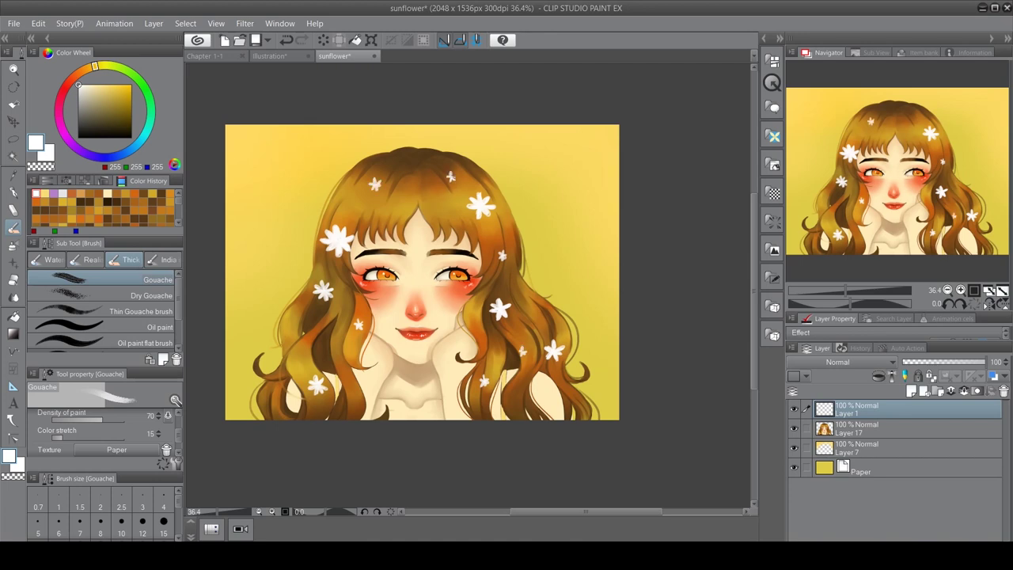
{"action": "scroll", "coordinate": [434, 285], "scroll_direction": "up", "scroll_amount": 1}
Switch to the web browser, search for "sunflower colors" and pick a sunflower palette image as the colour reference
{"action": "key", "text": "alt+Tab"}
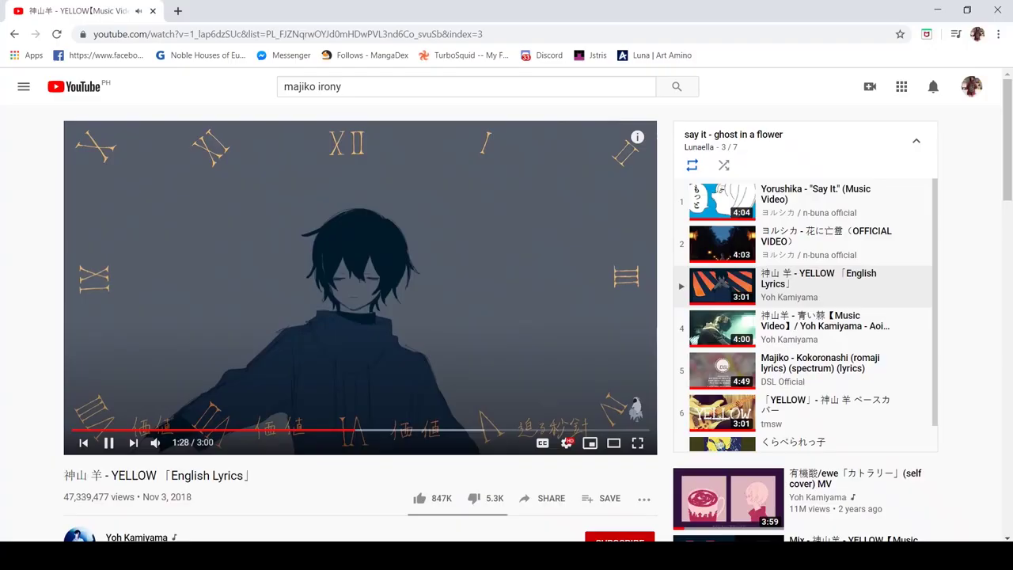
{"action": "key", "text": "ctrl+t"}
{"action": "type", "text": "sunflower colors"}
{"action": "key", "text": "Return"}
{"action": "left_click", "coordinate": [396, 198]}
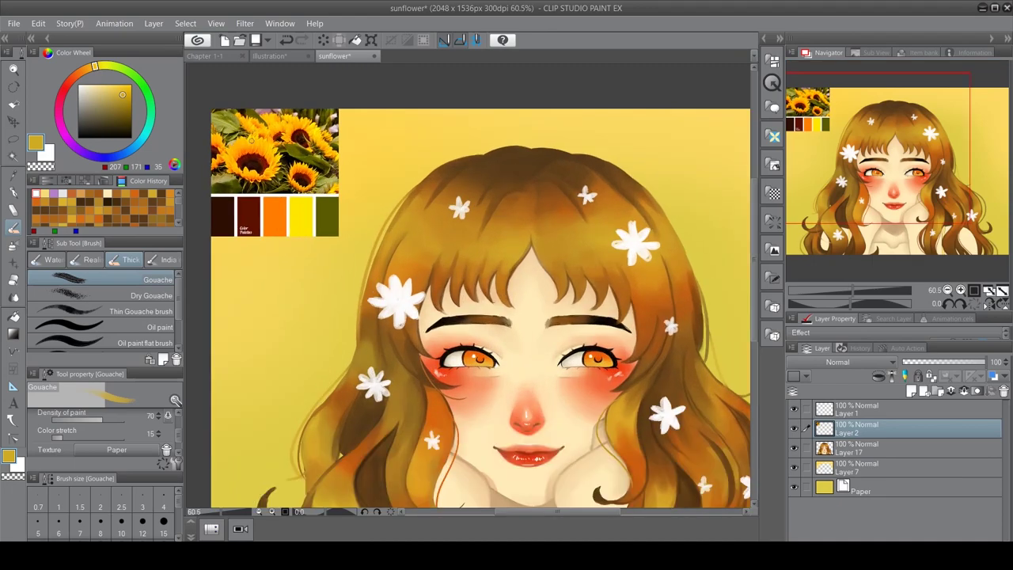
Hide the sunflower reference layer and set the colour to dark brown with H 22, S 99 and V 40
{"action": "scroll", "coordinate": [309, 159], "scroll_direction": "up", "scroll_amount": 5}
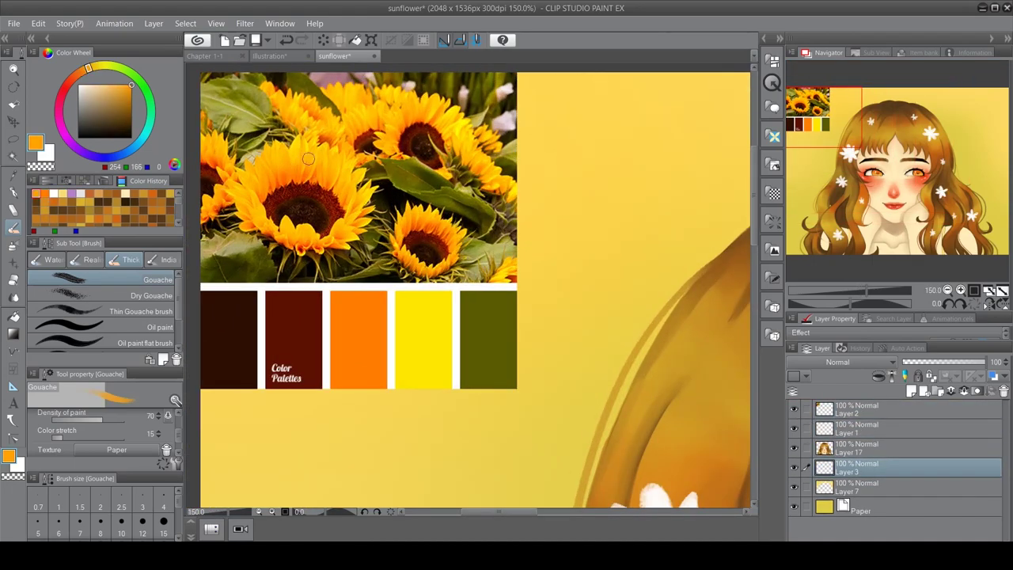
{"action": "scroll", "coordinate": [309, 159], "scroll_direction": "down", "scroll_amount": 5}
{"action": "left_click", "coordinate": [318, 235], "text": "alt"}
{"action": "left_click", "coordinate": [794, 407]}
{"action": "left_click", "coordinate": [51, 180]}
{"action": "left_click_drag", "start_coordinate": [54, 199], "coordinate": [56, 200]}
Paint large dark brown sunflower centres behind the girl on Layer 3, spread around both sides and above her head
{"action": "mouse_move", "coordinate": [328, 246]}
{"action": "left_mouse_down"}
{"action": "mouse_move", "coordinate": [362, 281]}
{"action": "mouse_move", "coordinate": [325, 248]}
{"action": "left_mouse_up"}
{"action": "mouse_move", "coordinate": [285, 364]}
{"action": "left_mouse_down"}
{"action": "mouse_move", "coordinate": [310, 392]}
{"action": "mouse_move", "coordinate": [278, 403]}
{"action": "left_mouse_up"}
{"action": "mouse_move", "coordinate": [562, 190]}
{"action": "left_mouse_down"}
{"action": "mouse_move", "coordinate": [601, 234]}
{"action": "mouse_move", "coordinate": [594, 222]}
{"action": "left_mouse_up"}
{"action": "left_click_drag", "start_coordinate": [634, 285], "coordinate": [651, 323]}
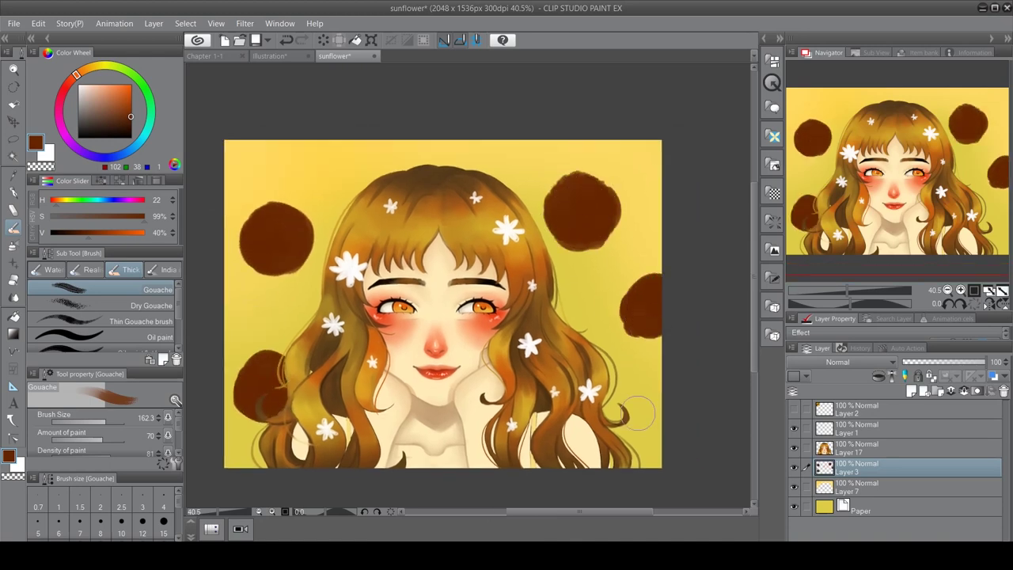
{"action": "left_click_drag", "start_coordinate": [614, 428], "coordinate": [629, 447]}
{"action": "left_click_drag", "start_coordinate": [364, 152], "coordinate": [377, 167]}
{"action": "mouse_move", "coordinate": [554, 206]}
{"action": "left_mouse_down"}
{"action": "mouse_move", "coordinate": [529, 197]}
{"action": "mouse_move", "coordinate": [569, 199]}
{"action": "mouse_move", "coordinate": [532, 227]}
{"action": "mouse_move", "coordinate": [558, 182]}
{"action": "left_mouse_up"}
{"action": "key", "text": "ctrl+z"}
{"action": "mouse_move", "coordinate": [552, 125]}
{"action": "left_mouse_down"}
{"action": "mouse_move", "coordinate": [558, 166]}
{"action": "mouse_move", "coordinate": [593, 164]}
{"action": "left_mouse_up"}
{"action": "key", "text": "ctrl+z"}
Add a new layer and paint bright yellow petals around the upper-left sunflower's centre
{"action": "key", "text": "ctrl+shift+n"}
{"action": "mouse_move", "coordinate": [257, 115]}
{"action": "left_mouse_down"}
{"action": "mouse_move", "coordinate": [255, 174]}
{"action": "mouse_move", "coordinate": [231, 190]}
{"action": "mouse_move", "coordinate": [253, 214]}
{"action": "mouse_move", "coordinate": [234, 308]}
{"action": "left_mouse_up"}
{"action": "left_click_drag", "start_coordinate": [249, 254], "coordinate": [297, 289]}
{"action": "mouse_move", "coordinate": [315, 237]}
{"action": "left_mouse_down"}
{"action": "mouse_move", "coordinate": [304, 289]}
{"action": "mouse_move", "coordinate": [288, 287]}
{"action": "left_mouse_up"}
{"action": "mouse_move", "coordinate": [344, 142]}
{"action": "left_mouse_down"}
{"action": "mouse_move", "coordinate": [317, 154]}
{"action": "mouse_move", "coordinate": [336, 173]}
{"action": "mouse_move", "coordinate": [315, 231]}
{"action": "left_mouse_up"}
{"action": "left_click_drag", "start_coordinate": [332, 194], "coordinate": [320, 228]}
{"action": "left_click_drag", "start_coordinate": [236, 143], "coordinate": [261, 158]}
Add a layer beneath the bright petals and fill the gaps of the upper-left sunflower with darker golden petals (H 43, S 100, V 88)
{"action": "key", "text": "ctrl+shift+n"}
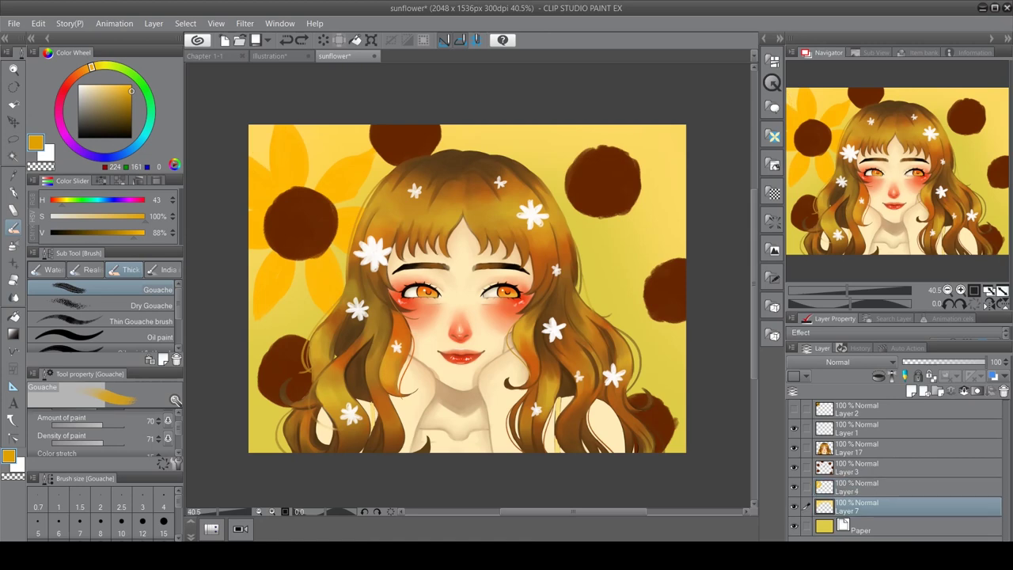
{"action": "mouse_move", "coordinate": [312, 130]}
{"action": "left_mouse_down"}
{"action": "mouse_move", "coordinate": [333, 168]}
{"action": "mouse_move", "coordinate": [325, 178]}
{"action": "left_mouse_up"}
{"action": "left_click_drag", "start_coordinate": [475, 277], "coordinate": [504, 229]}
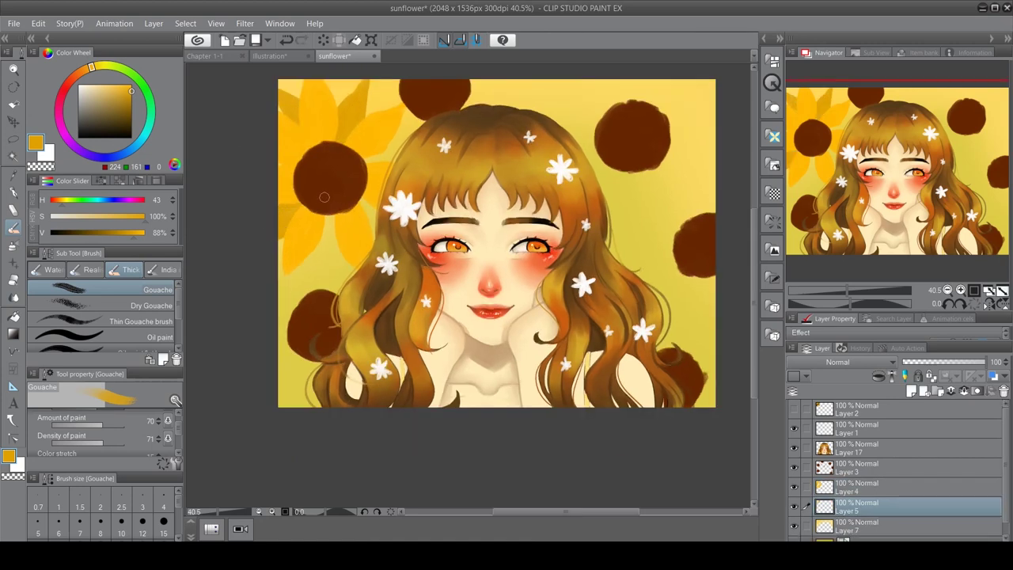
{"action": "left_click_drag", "start_coordinate": [342, 121], "coordinate": [341, 75]}
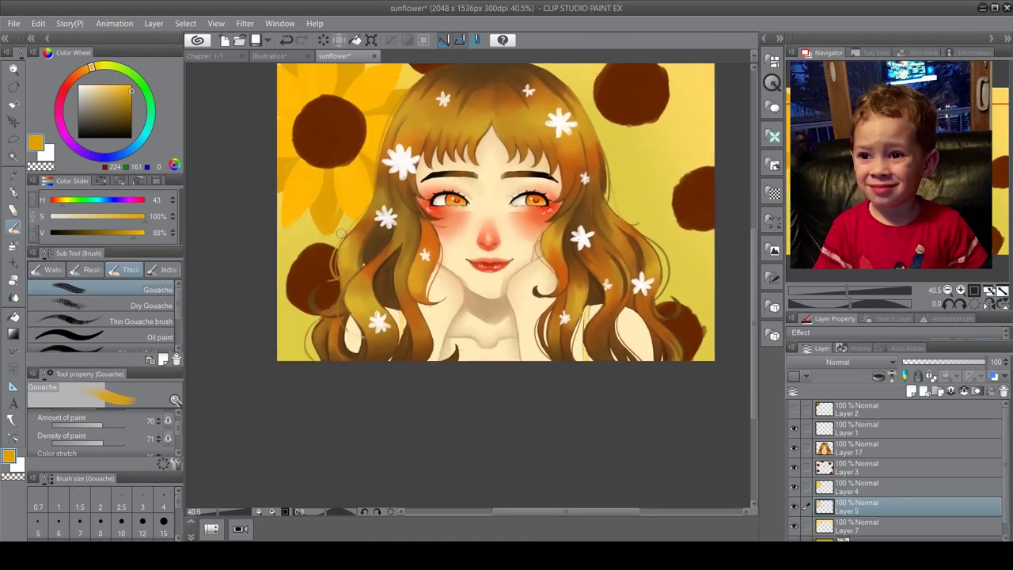
{"action": "scroll", "coordinate": [340, 75], "scroll_direction": "down", "scroll_amount": 1}
Paint bright front petals on Layer 4 and darker back petals on Layer 5 around the lower-left sunflower
{"action": "key", "text": "alt+]"}
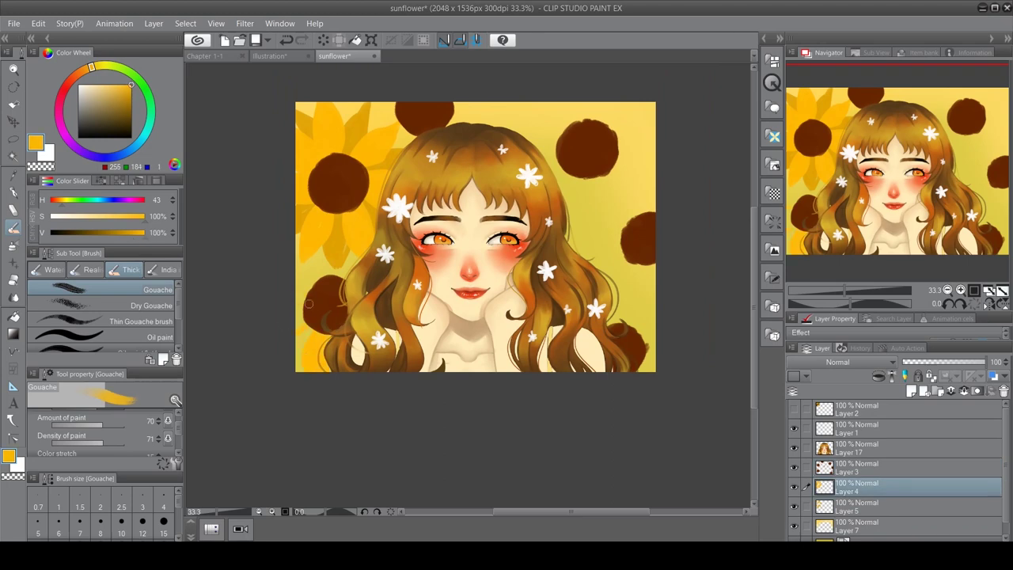
{"action": "key", "text": "alt+["}
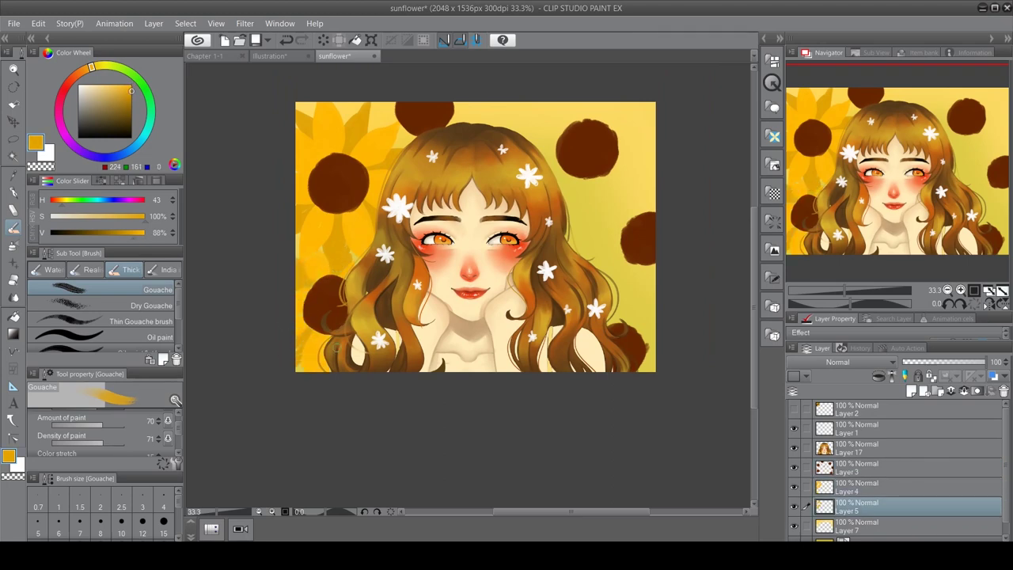
{"action": "left_click_drag", "start_coordinate": [305, 348], "coordinate": [281, 373]}
{"action": "left_click", "coordinate": [281, 374], "text": "alt"}
Paint bright yellow petals on Layer 4 around the sunflowers above the head and on the right side
{"action": "key", "text": "alt+]"}
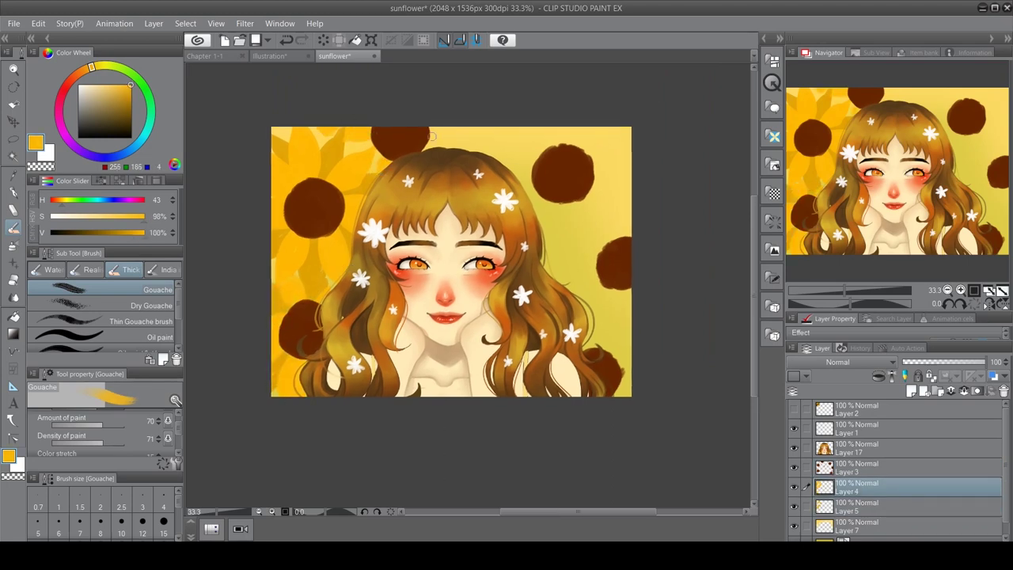
{"action": "left_click_drag", "start_coordinate": [382, 158], "coordinate": [323, 198]}
{"action": "left_click_drag", "start_coordinate": [439, 180], "coordinate": [370, 185]}
{"action": "left_click_drag", "start_coordinate": [436, 198], "coordinate": [495, 170]}
{"action": "left_click_drag", "start_coordinate": [522, 242], "coordinate": [518, 285]}
{"action": "left_click_drag", "start_coordinate": [518, 170], "coordinate": [558, 197]}
{"action": "mouse_move", "coordinate": [531, 206]}
{"action": "left_mouse_down"}
{"action": "mouse_move", "coordinate": [566, 237]}
{"action": "mouse_move", "coordinate": [570, 229]}
{"action": "left_mouse_up"}
{"action": "mouse_move", "coordinate": [548, 224]}
{"action": "left_mouse_down"}
{"action": "mouse_move", "coordinate": [522, 205]}
{"action": "mouse_move", "coordinate": [532, 186]}
{"action": "left_mouse_up"}
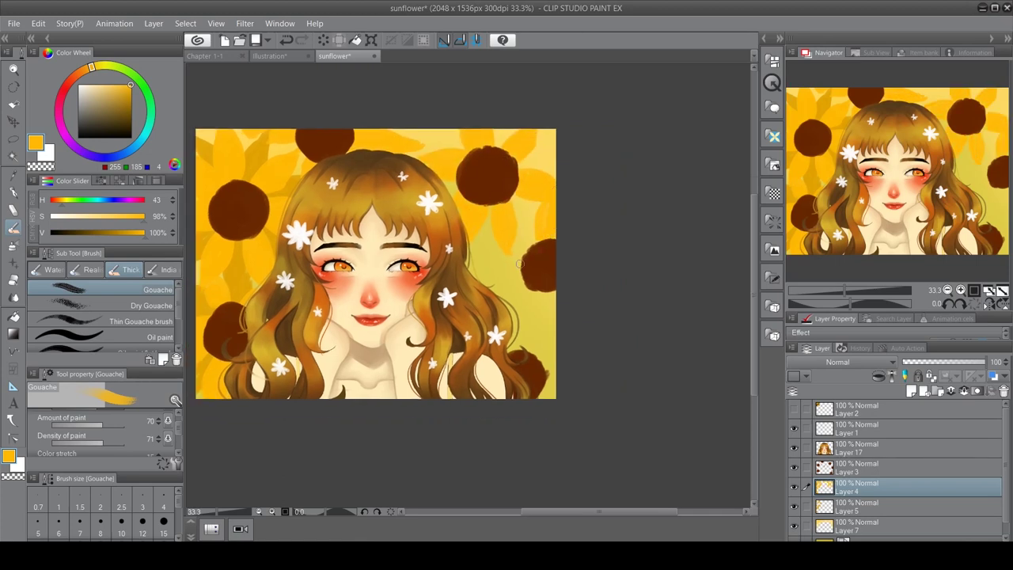
Fill between the petals of the top and right-hand sunflowers with darker golden petals on Layer 5
{"action": "left_click", "coordinate": [292, 143], "text": "ctrl+shift"}
{"action": "left_click", "coordinate": [292, 143], "text": "alt"}
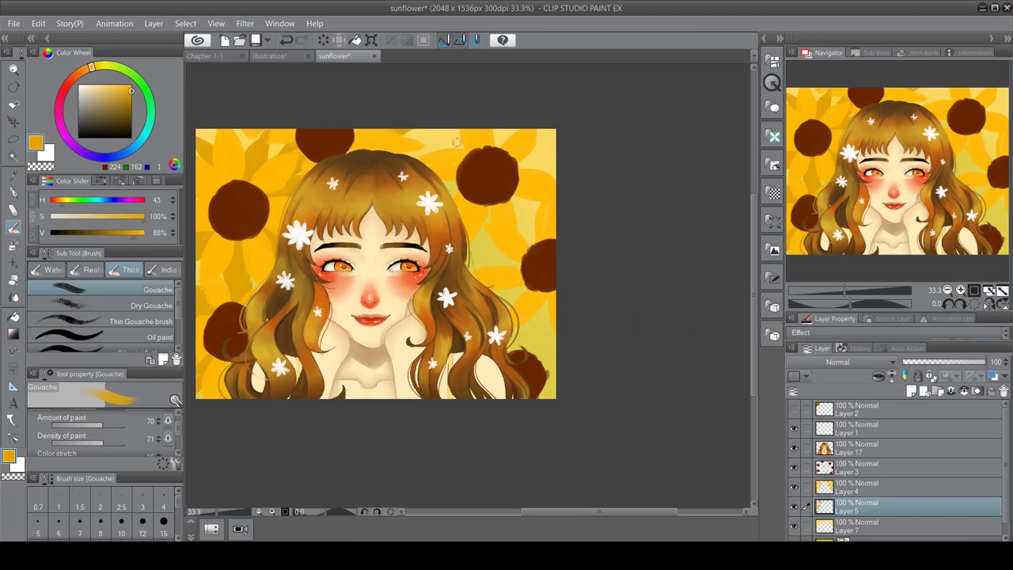
{"action": "left_click_drag", "start_coordinate": [432, 130], "coordinate": [463, 149]}
{"action": "left_click_drag", "start_coordinate": [494, 126], "coordinate": [515, 149]}
{"action": "left_click_drag", "start_coordinate": [444, 182], "coordinate": [458, 196]}
{"action": "left_click_drag", "start_coordinate": [476, 232], "coordinate": [495, 262]}
{"action": "left_click_drag", "start_coordinate": [511, 195], "coordinate": [535, 236]}
{"action": "left_click_drag", "start_coordinate": [519, 150], "coordinate": [555, 169]}
{"action": "mouse_move", "coordinate": [473, 250]}
{"action": "left_mouse_down"}
{"action": "mouse_move", "coordinate": [520, 267]}
{"action": "mouse_move", "coordinate": [538, 349]}
{"action": "left_mouse_up"}
{"action": "left_click", "coordinate": [543, 313], "text": "alt"}
{"action": "left_click_drag", "start_coordinate": [535, 313], "coordinate": [543, 348]}
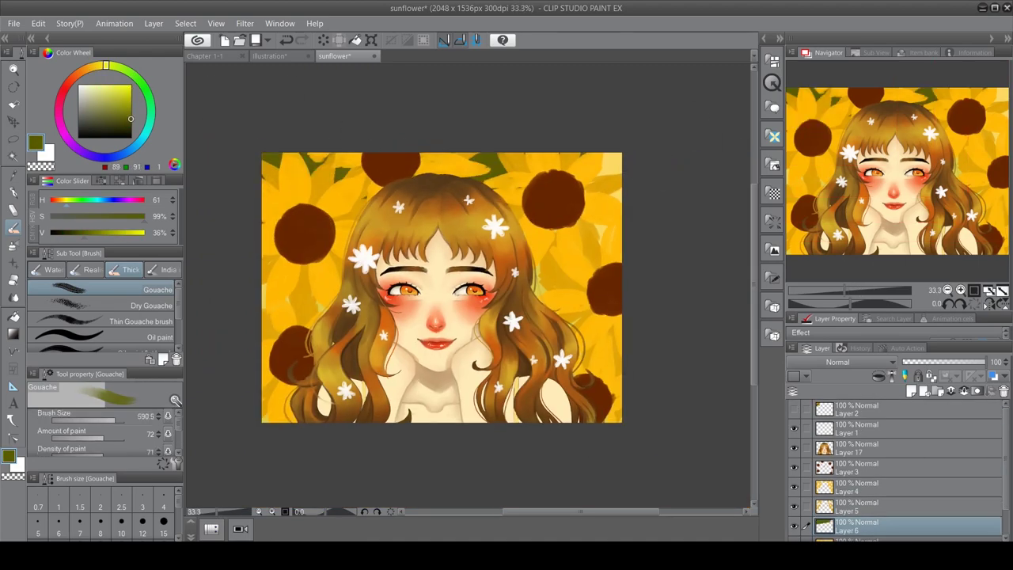
Paint dark golden strokes radiating from the upper-left sunflower's centre with the Thin Gouache brush and blend them into the petals
{"action": "scroll", "coordinate": [307, 266], "scroll_direction": "up", "scroll_amount": 1}
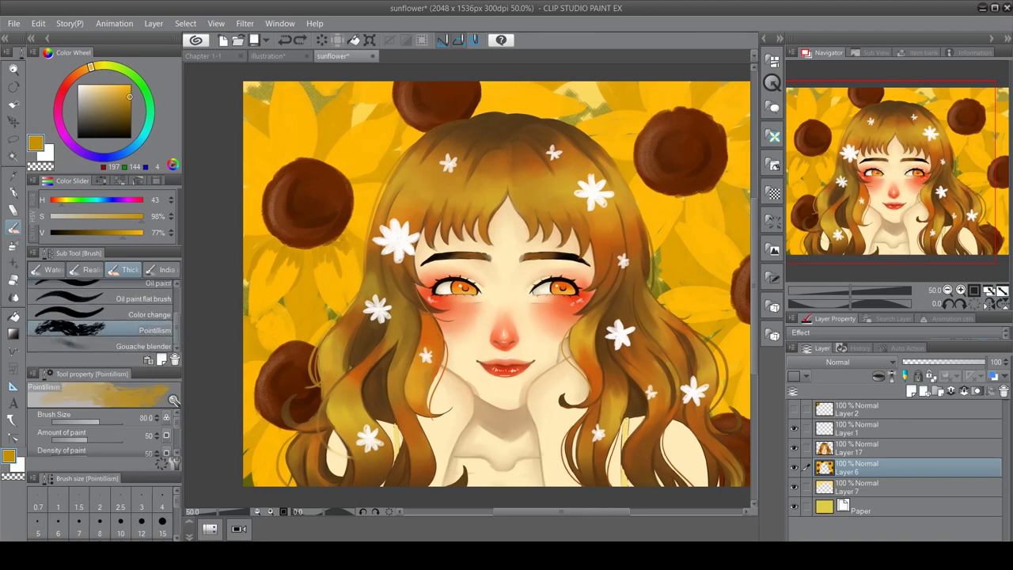
{"action": "key", "text": "j"}
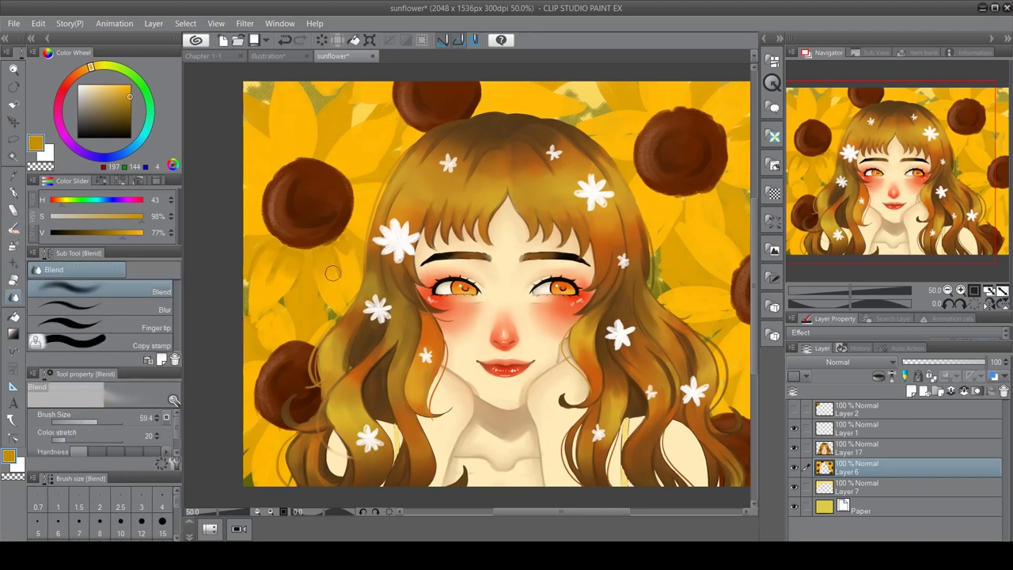
{"action": "key", "text": "b"}
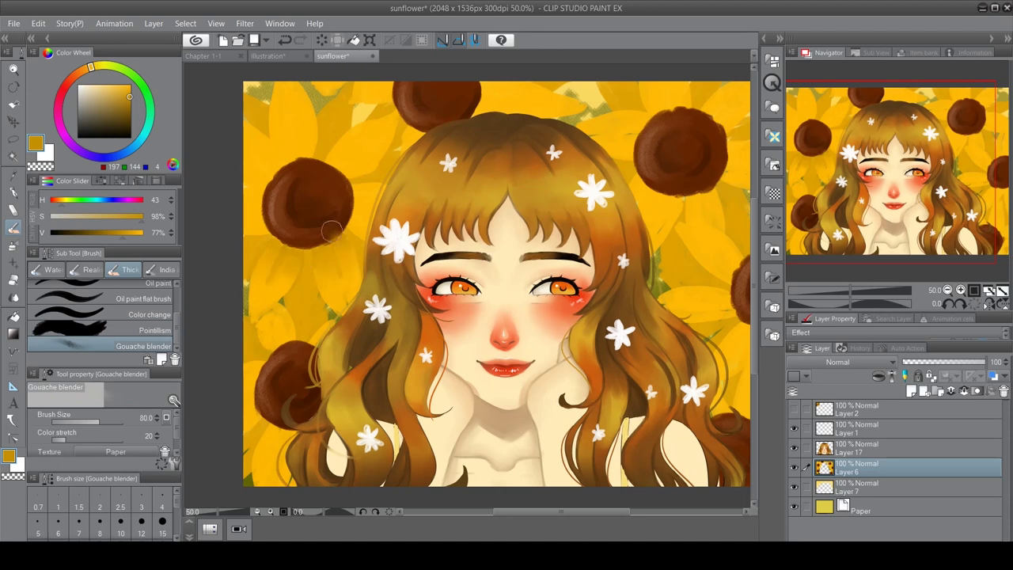
{"action": "key", "text": "b"}
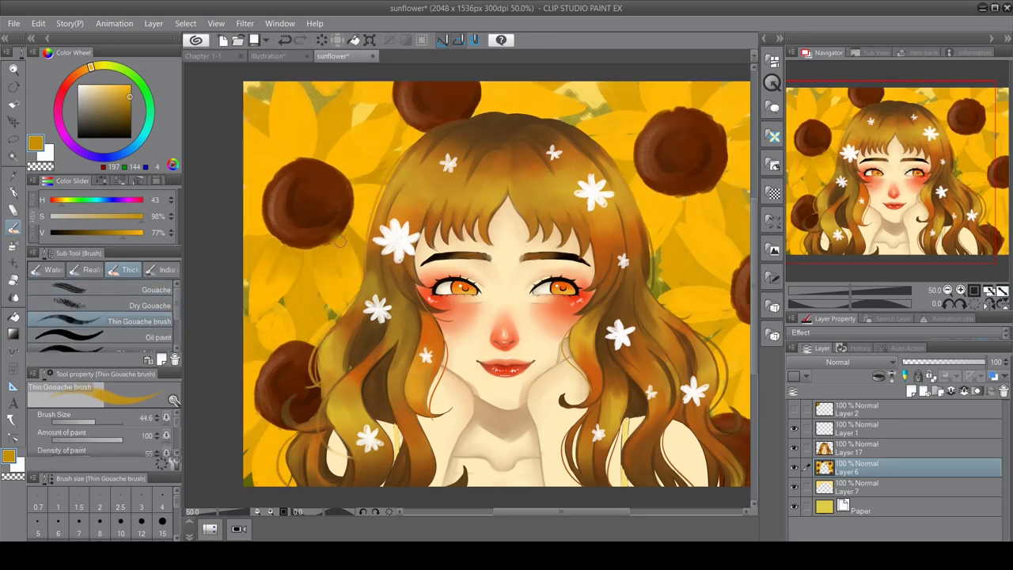
{"action": "left_click_drag", "start_coordinate": [296, 128], "coordinate": [298, 159]}
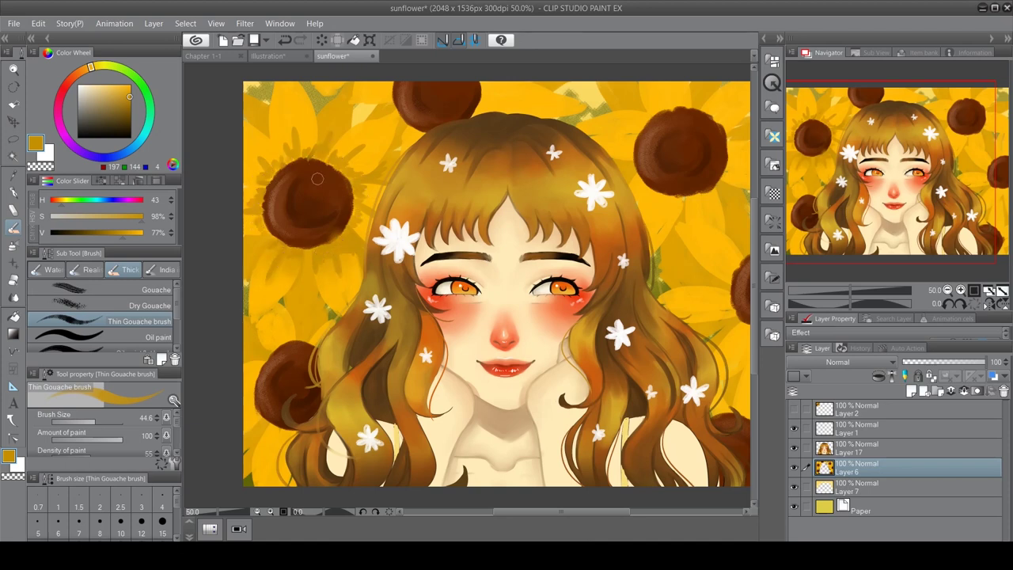
{"action": "key", "text": "b"}
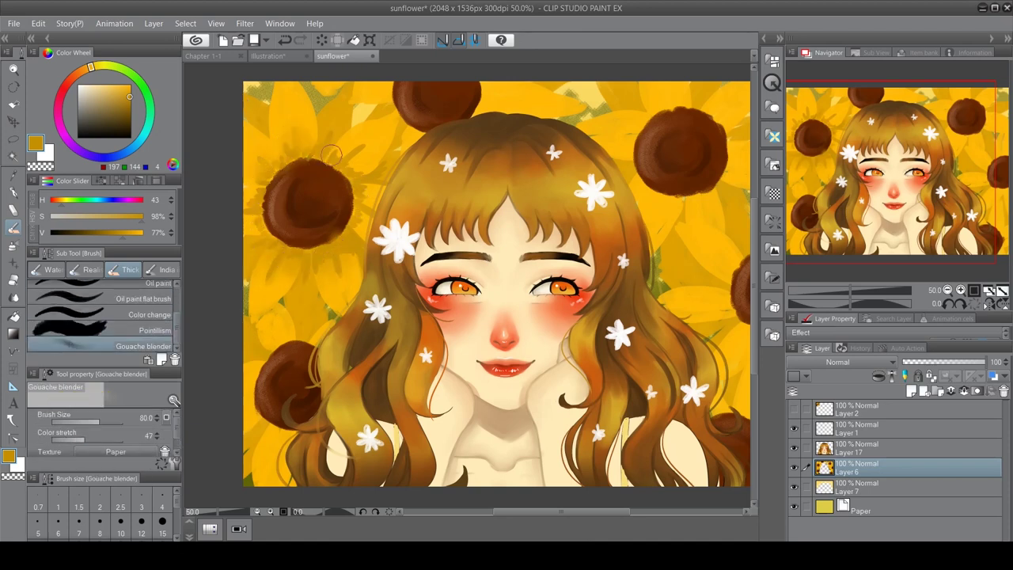
{"action": "key", "text": "j"}
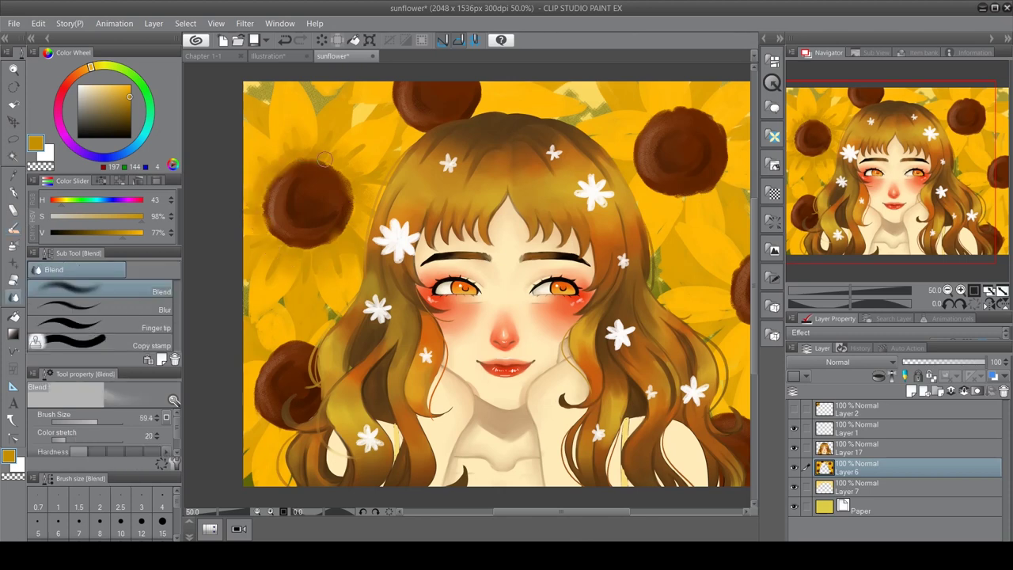
Deepen the brown sunflower centres on Layer 6 with dark brown rings using the Dry Gouache and Thin Gouache brushes
{"action": "left_click", "coordinate": [301, 163], "text": "alt"}
{"action": "key", "text": "b"}
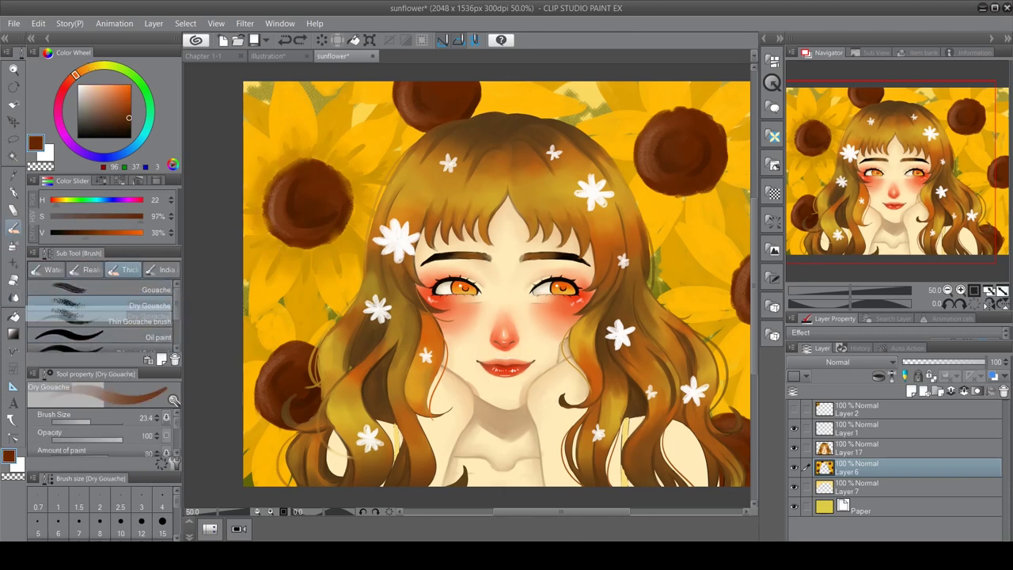
{"action": "left_click", "coordinate": [294, 169], "text": "alt"}
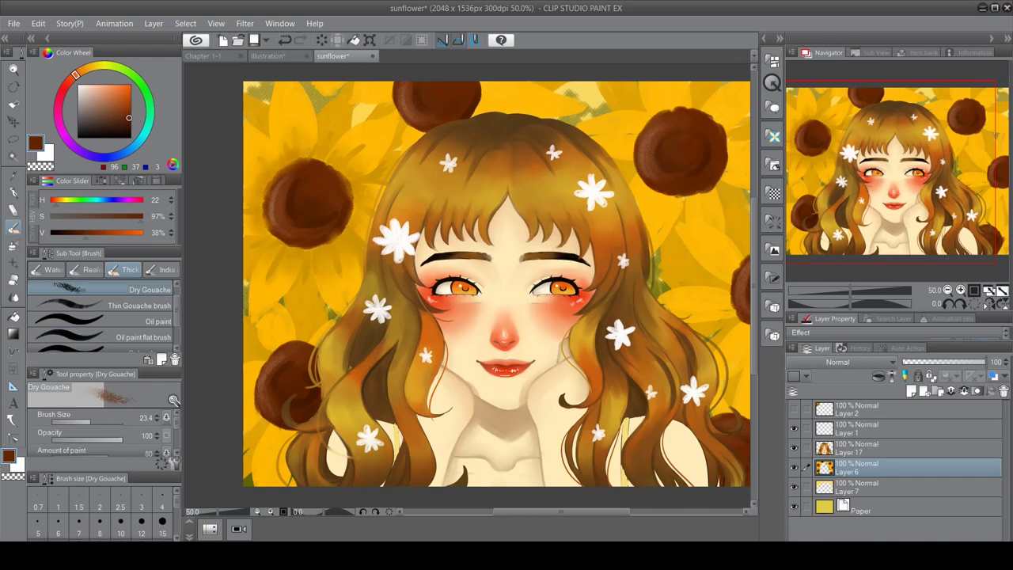
{"action": "scroll", "coordinate": [326, 239], "scroll_direction": "down", "scroll_amount": 1}
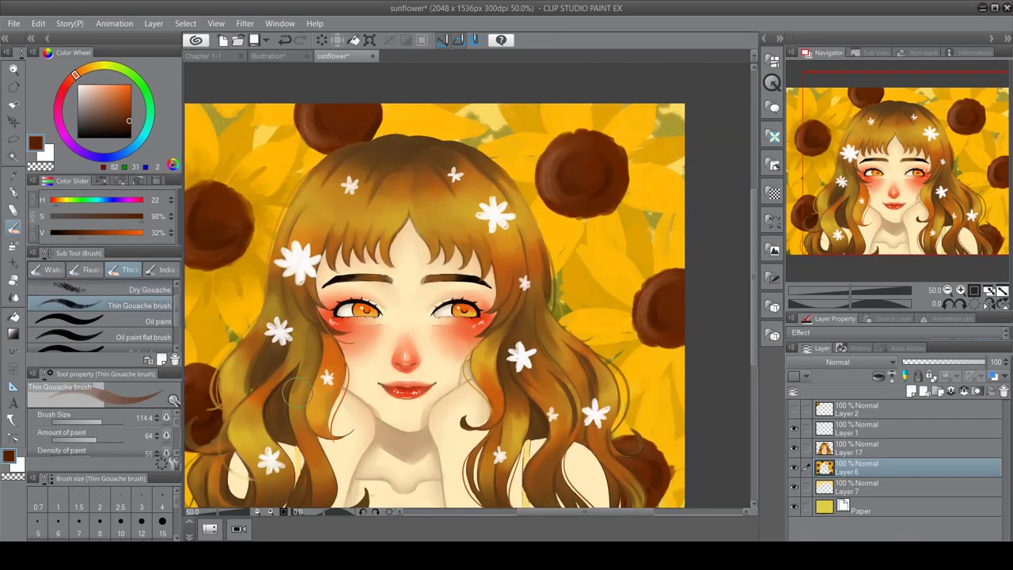
{"action": "scroll", "coordinate": [383, 276], "scroll_direction": "up", "scroll_amount": 2}
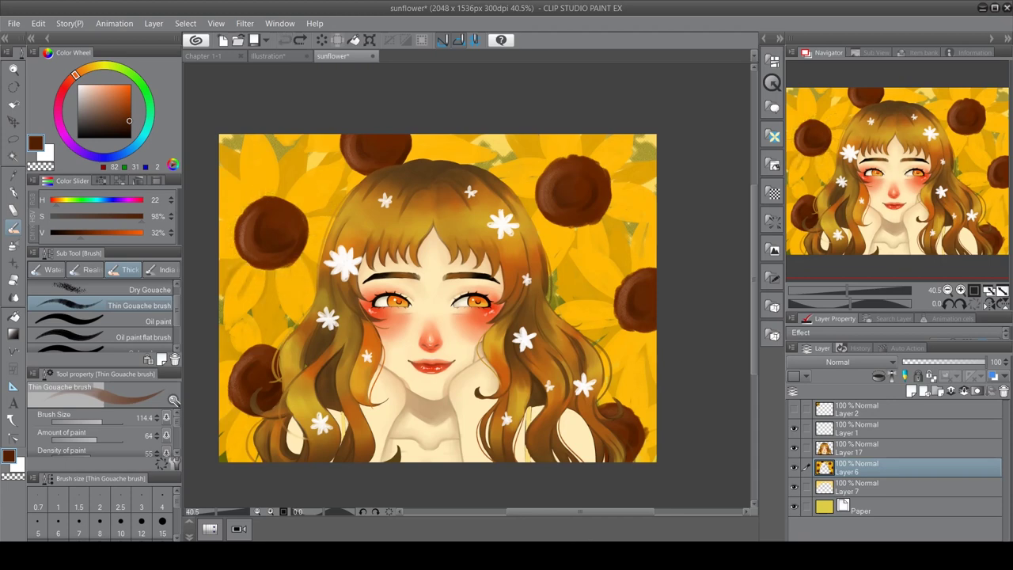
Add orange-yellow accent strokes to the sunflower petals on Layer 6 with the Rough wash brush in the sampled petal yellow
{"action": "left_click", "coordinate": [239, 292], "text": "alt"}
{"action": "key", "text": "period"}
{"action": "key", "text": "period"}
{"action": "key", "text": "period"}
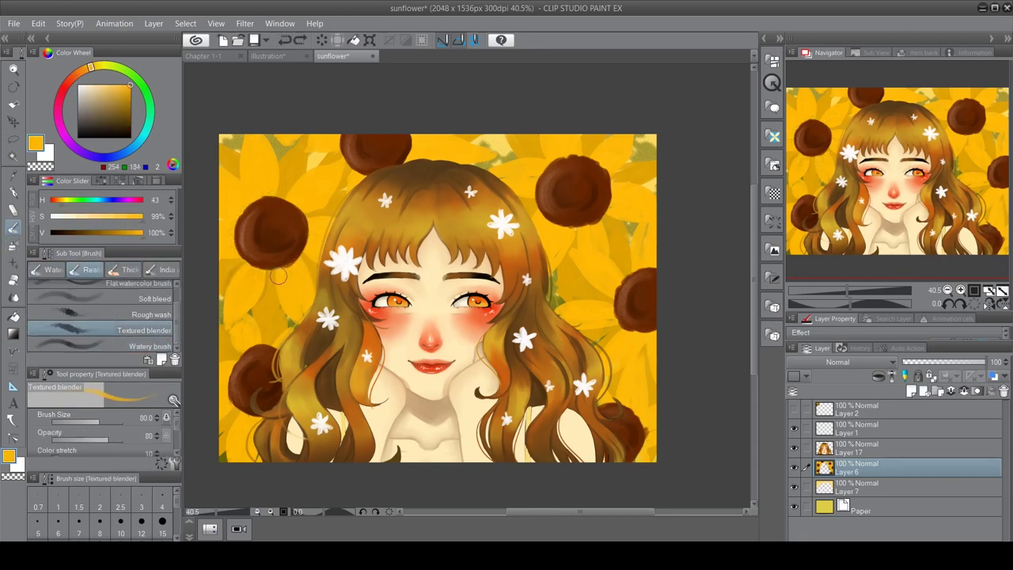
{"action": "key", "text": "period"}
{"action": "key", "text": "period"}
{"action": "key", "text": "period"}
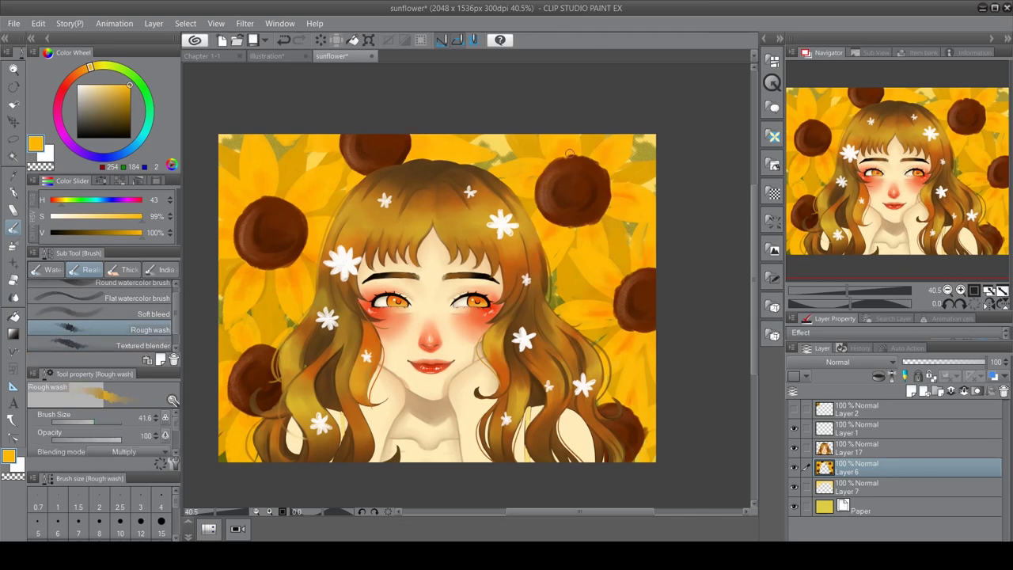
Set Layer 7 above the portrait to Overlay at 43% opacity to warm the colours
{"action": "left_click", "coordinate": [863, 362]}
{"action": "left_click", "coordinate": [823, 184]}
{"action": "key", "text": "b"}
Create a new Screen layer and airbrush warm yellow light along the picture's upper and left edges with the Hard airbrush
{"action": "left_click", "coordinate": [912, 391]}
{"action": "left_click", "coordinate": [862, 362]}
{"action": "left_click", "coordinate": [816, 124]}
{"action": "left_click_drag", "start_coordinate": [253, 163], "coordinate": [614, 140]}
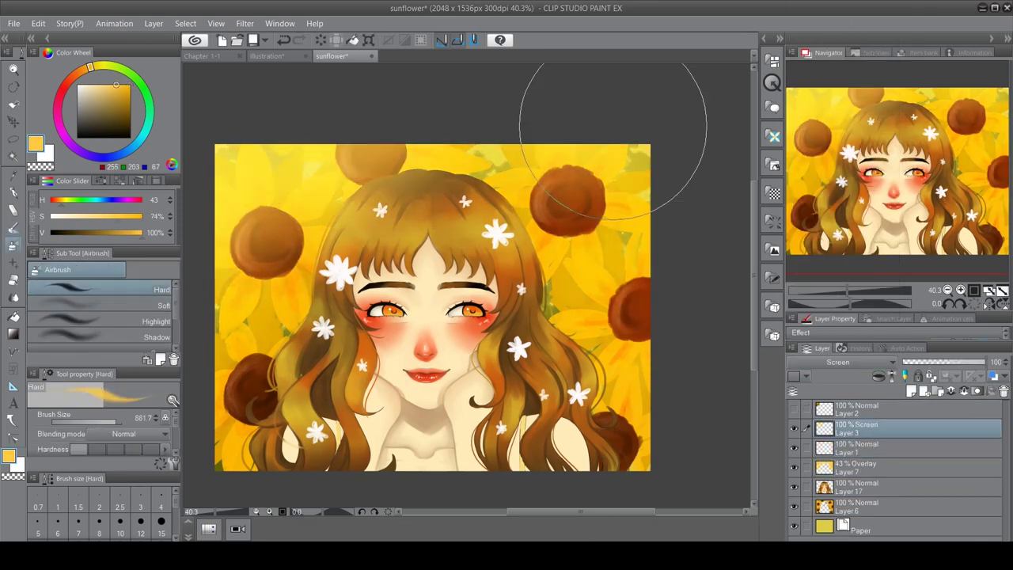
{"action": "left_click_drag", "start_coordinate": [237, 205], "coordinate": [261, 380]}
Add a Multiply layer below the Screen layer and airbrush a muted purple shadow over the lower-right hair and shoulder
{"action": "scroll", "coordinate": [261, 380], "scroll_direction": "down", "scroll_amount": 2}
{"action": "left_click", "coordinate": [77, 151]}
{"action": "left_click", "coordinate": [96, 101]}
{"action": "left_click", "coordinate": [912, 391]}
{"action": "left_click", "coordinate": [863, 362]}
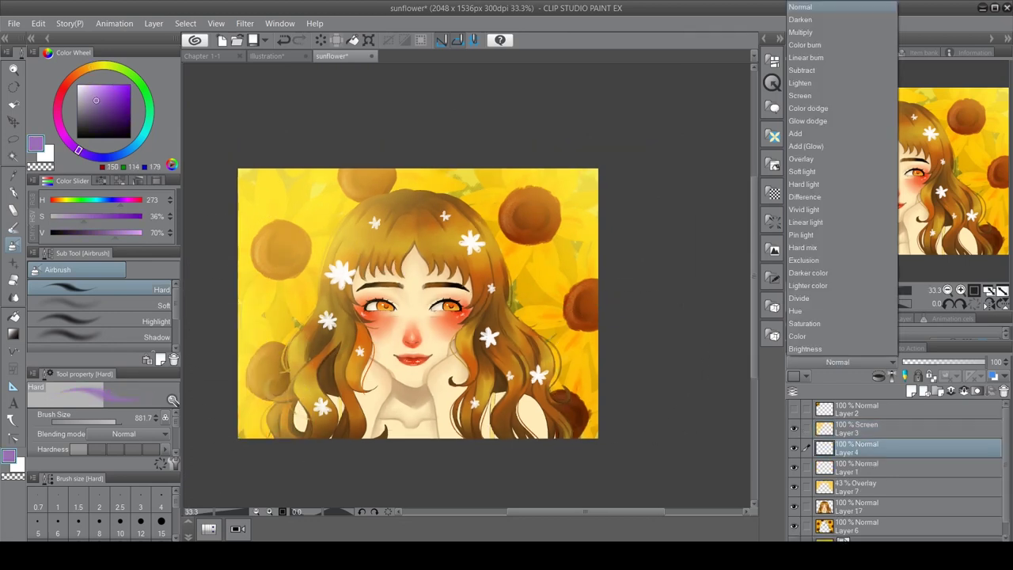
{"action": "left_click", "coordinate": [800, 31]}
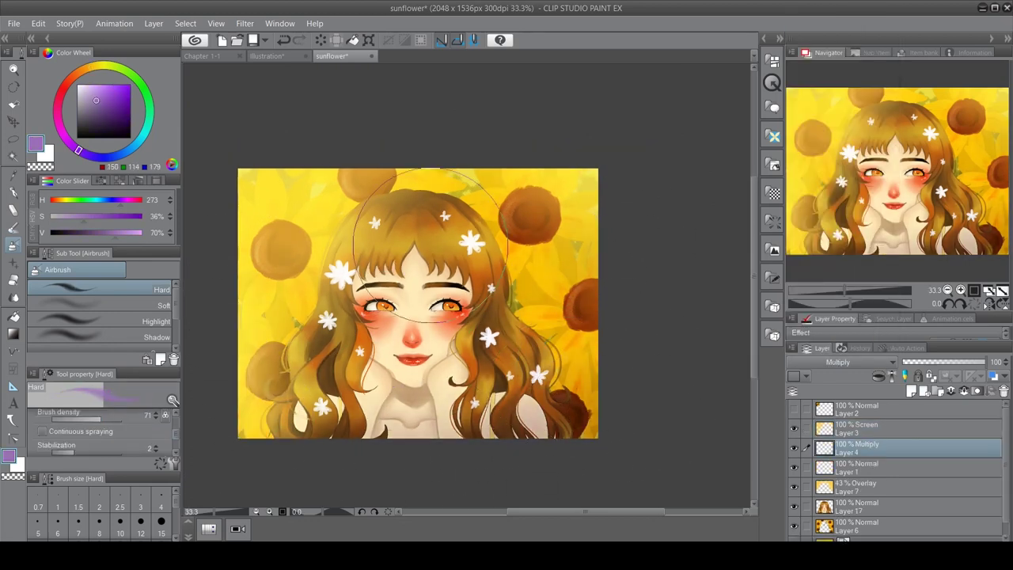
{"action": "scroll", "coordinate": [271, 182], "scroll_direction": "down", "scroll_amount": 2}
Select the Screen layer again and airbrush pale yellow light (H 53, S 34, V 100) over the sunflower background
{"action": "left_click", "coordinate": [855, 428]}
{"action": "left_click", "coordinate": [98, 65]}
{"action": "left_click", "coordinate": [95, 84]}
{"action": "scroll", "coordinate": [474, 268], "scroll_direction": "up", "scroll_amount": 4}
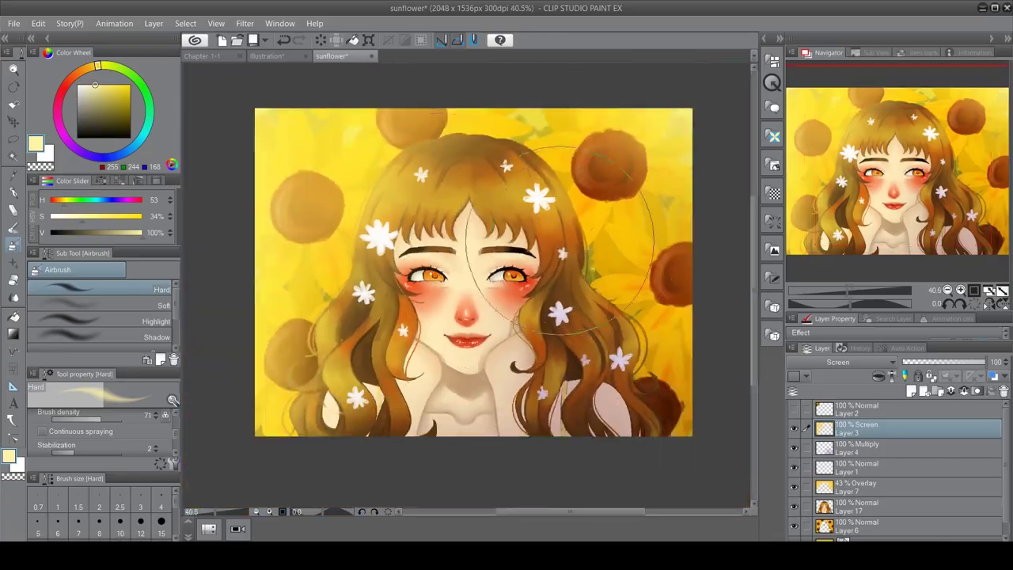
{"action": "scroll", "coordinate": [467, 285], "scroll_direction": "up", "scroll_amount": 1}
Write the artist's signature in white with the Gouache brush over the lower-right hair on a new top layer
{"action": "mouse_move", "coordinate": [587, 450]}
{"action": "left_mouse_down"}
{"action": "mouse_move", "coordinate": [631, 431]}
{"action": "mouse_move", "coordinate": [649, 438]}
{"action": "mouse_move", "coordinate": [592, 446]}
{"action": "mouse_move", "coordinate": [655, 439]}
{"action": "left_mouse_up"}
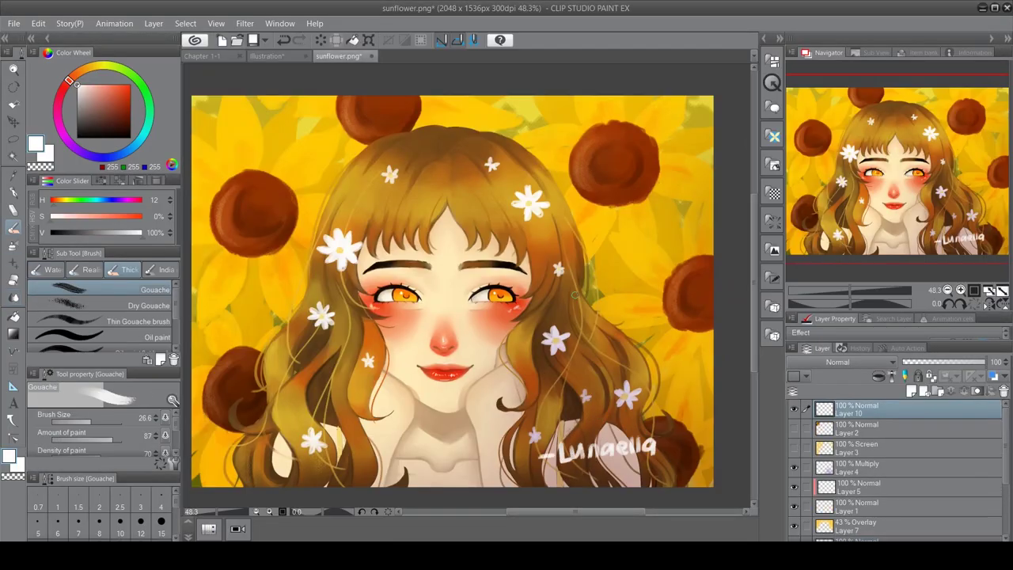
{"action": "scroll", "coordinate": [455, 291], "scroll_direction": "up", "scroll_amount": 1}
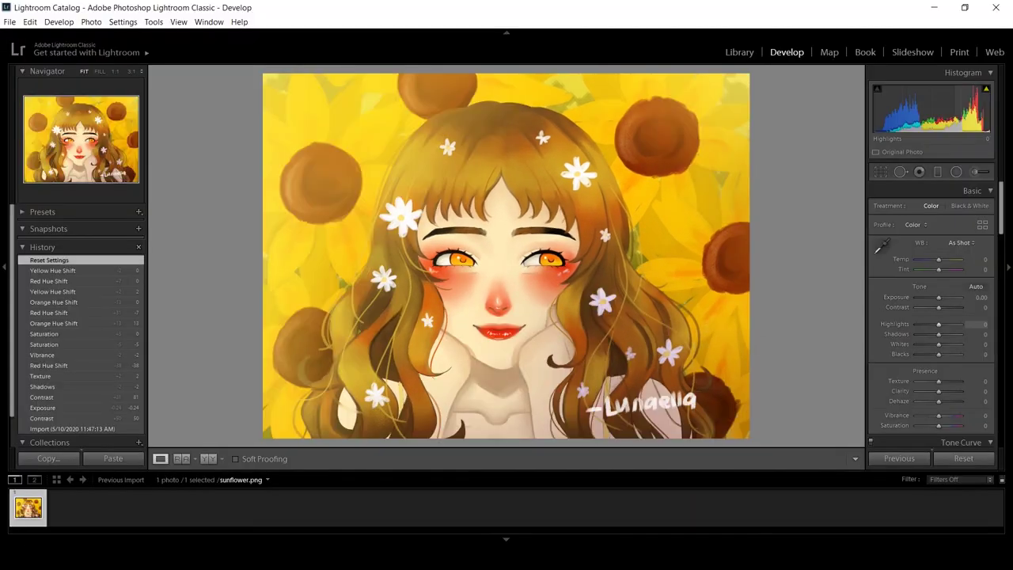
Switch to Lightroom Classic and adjust the contrast and tone of sunflower.png
{"action": "left_click_drag", "start_coordinate": [938, 307], "coordinate": [934, 334]}
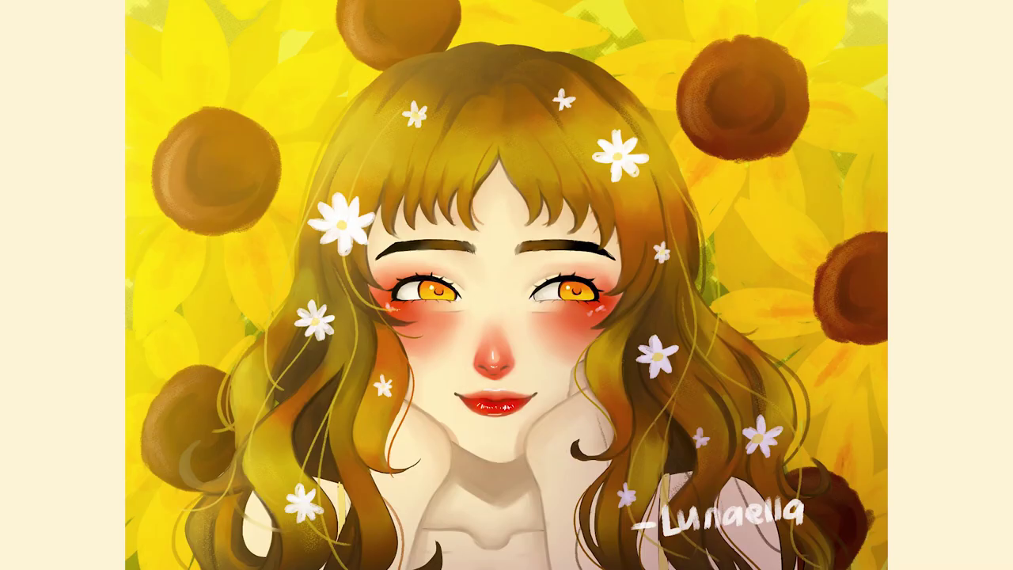